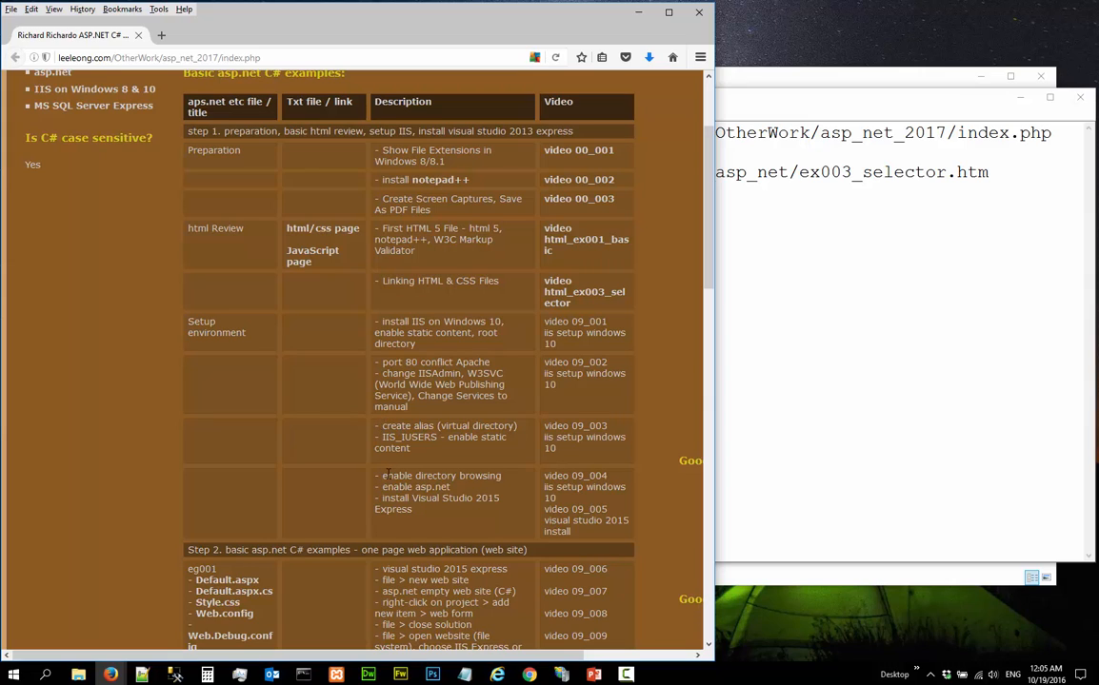
Step: Copy the "enable directory browsing" and "enable asp.net" lines from the web page into the Notepad notes, prefixing the first with a dash
{"action": "left_click_drag", "start_coordinate": [382, 476], "coordinate": [523, 482]}
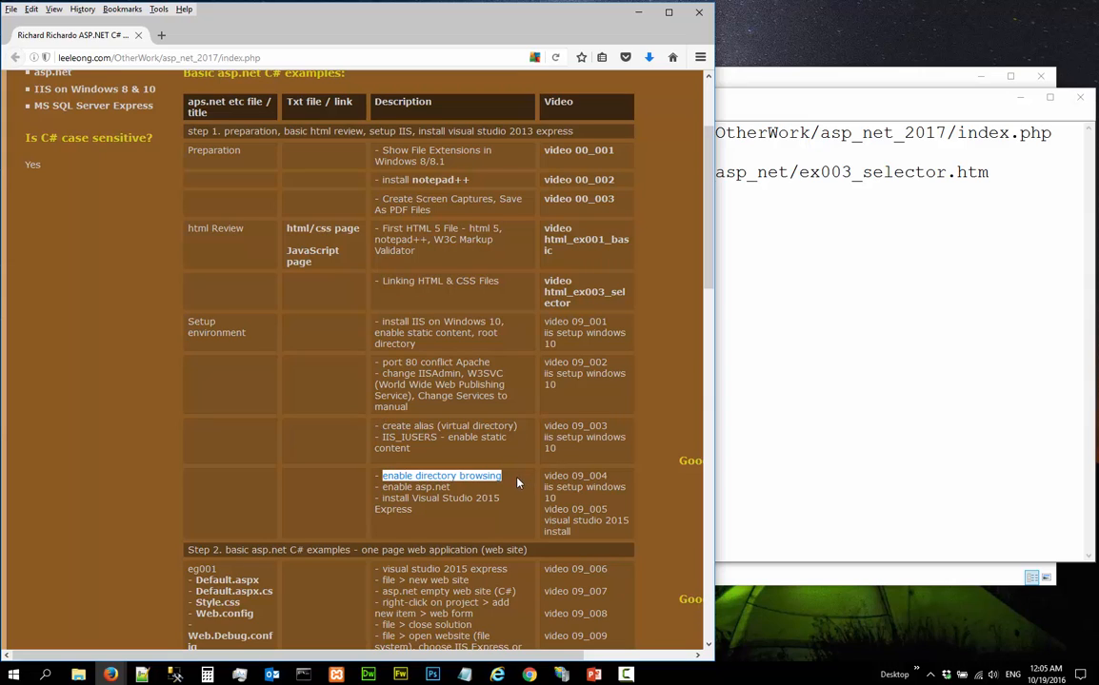
{"action": "left_click_drag", "start_coordinate": [453, 487], "coordinate": [462, 488]}
{"action": "key", "text": "ctrl+c"}
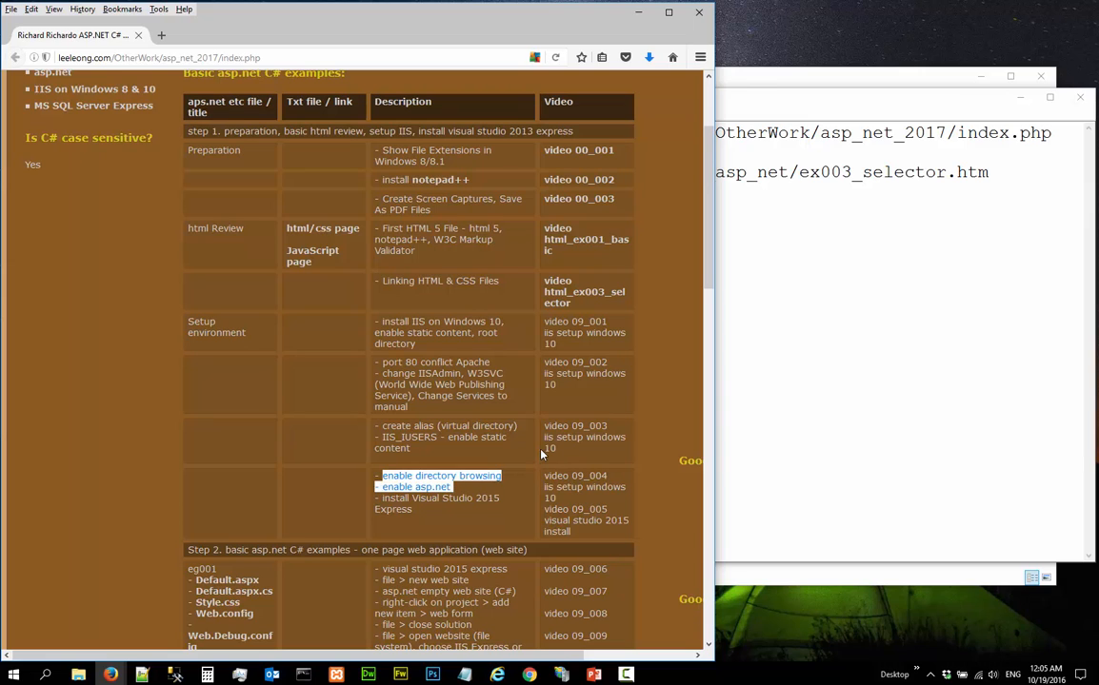
{"action": "left_click", "coordinate": [1012, 182]}
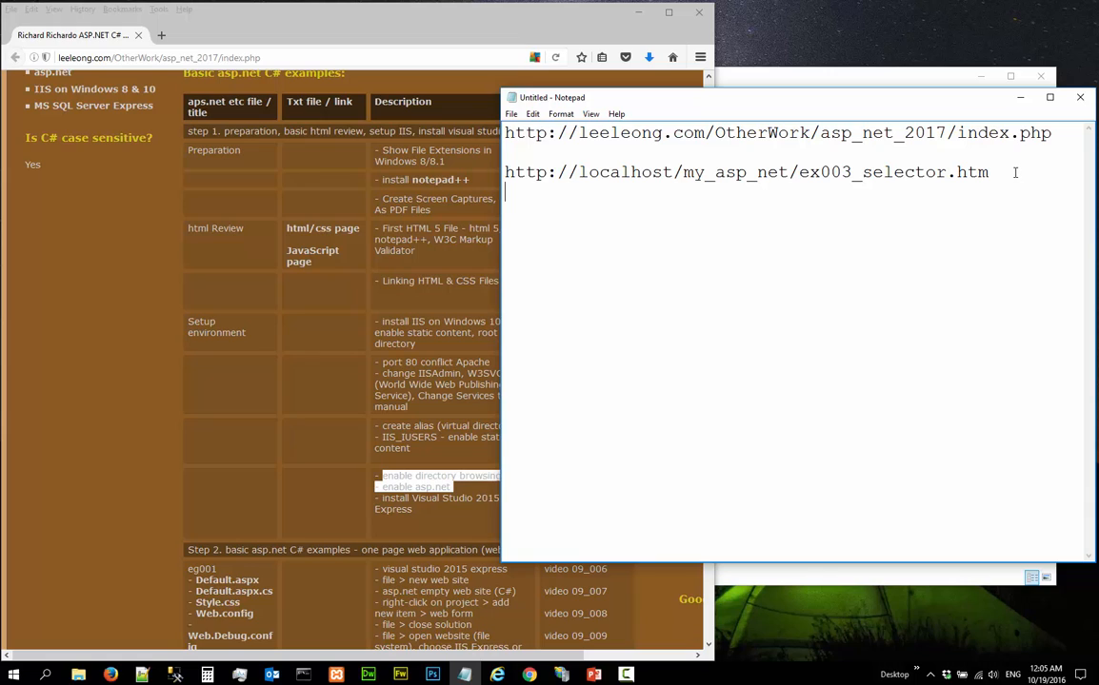
{"action": "left_click", "coordinate": [1014, 172]}
{"action": "key", "text": "ctrl+v"}
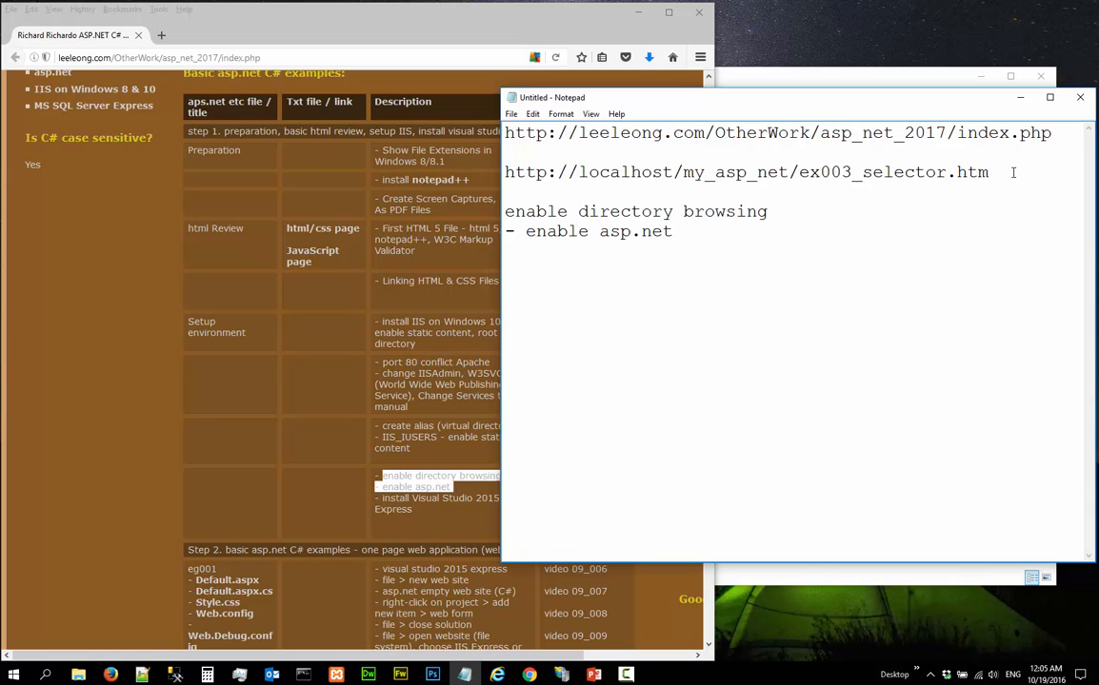
{"action": "left_click", "coordinate": [505, 211]}
{"action": "type", "text": "-"}
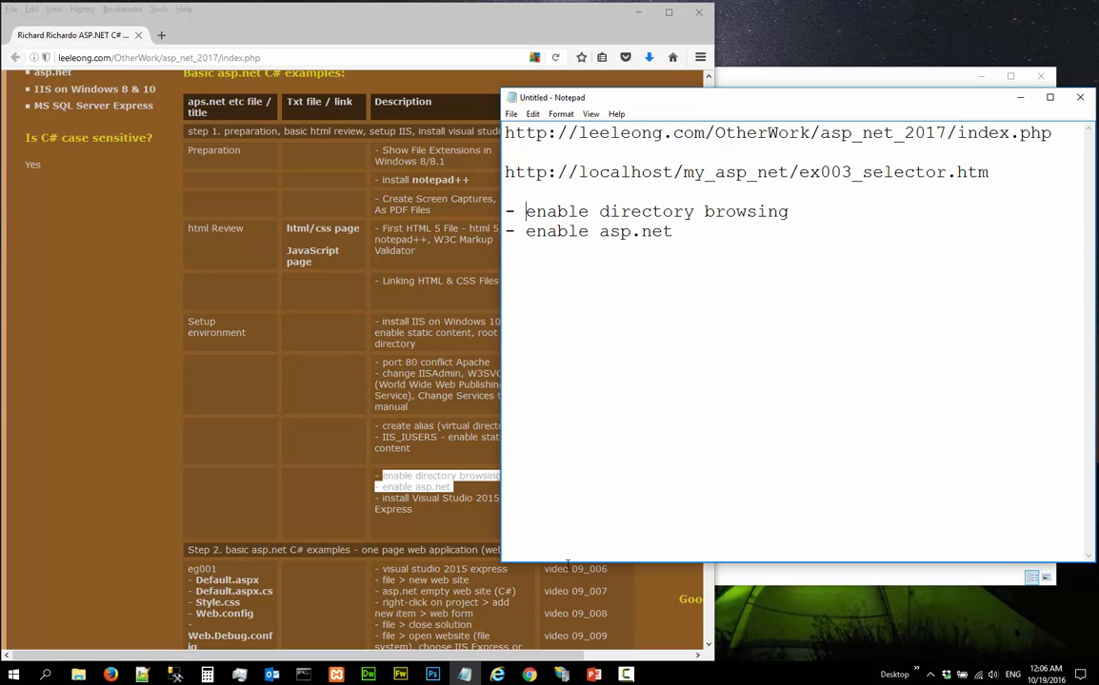
Step: Switch to IIS Manager and select the my_asp_net virtual directory under Default Web Site
{"action": "left_click", "coordinate": [561, 674]}
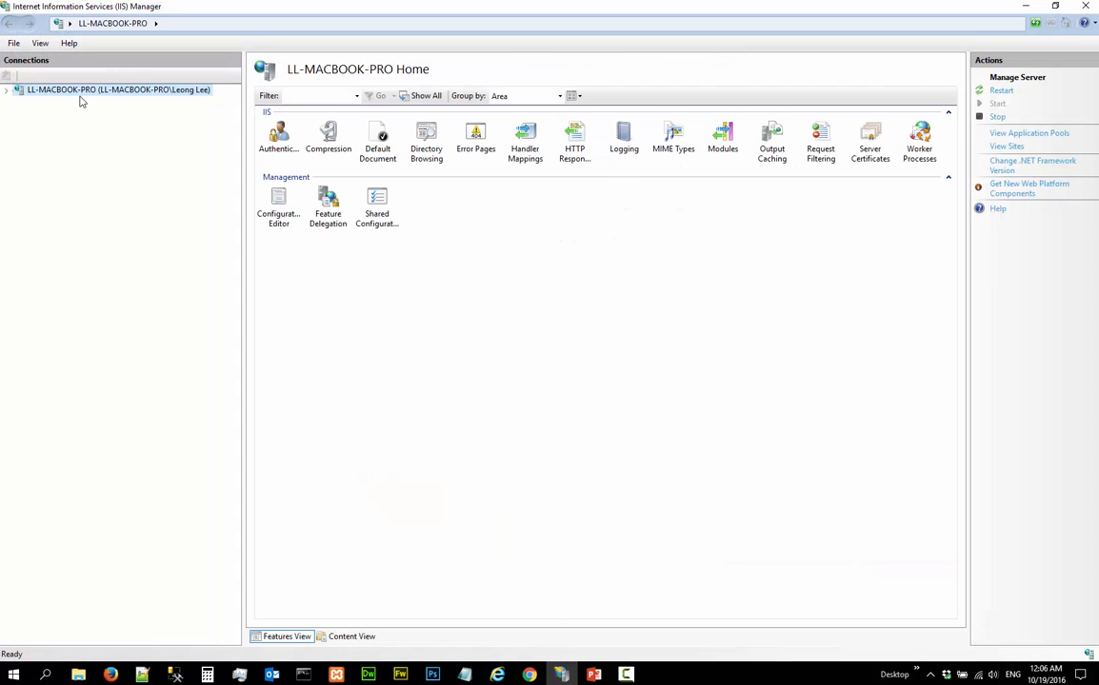
{"action": "left_click", "coordinate": [7, 90]}
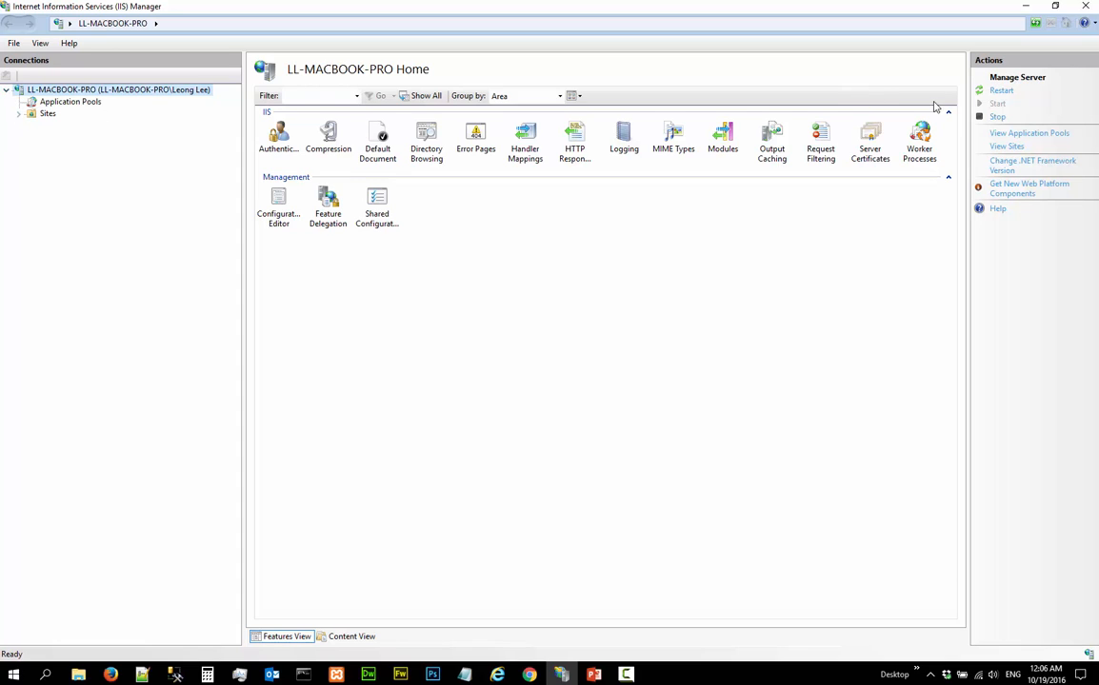
{"action": "left_click", "coordinate": [18, 113]}
{"action": "left_click", "coordinate": [31, 125]}
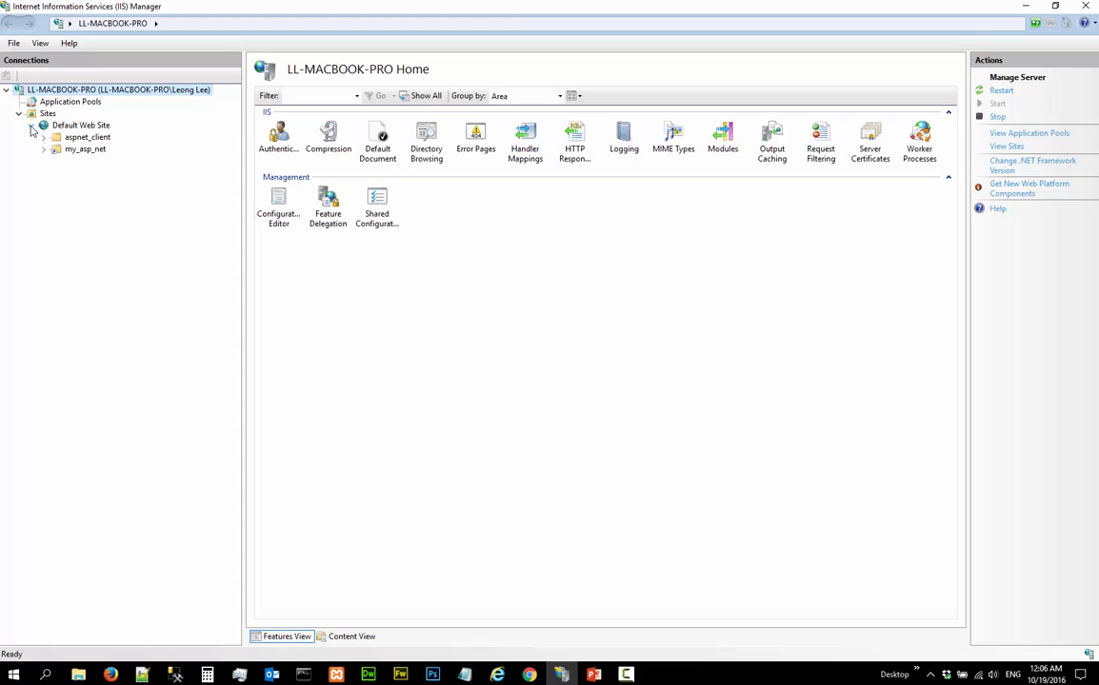
{"action": "left_click", "coordinate": [96, 152]}
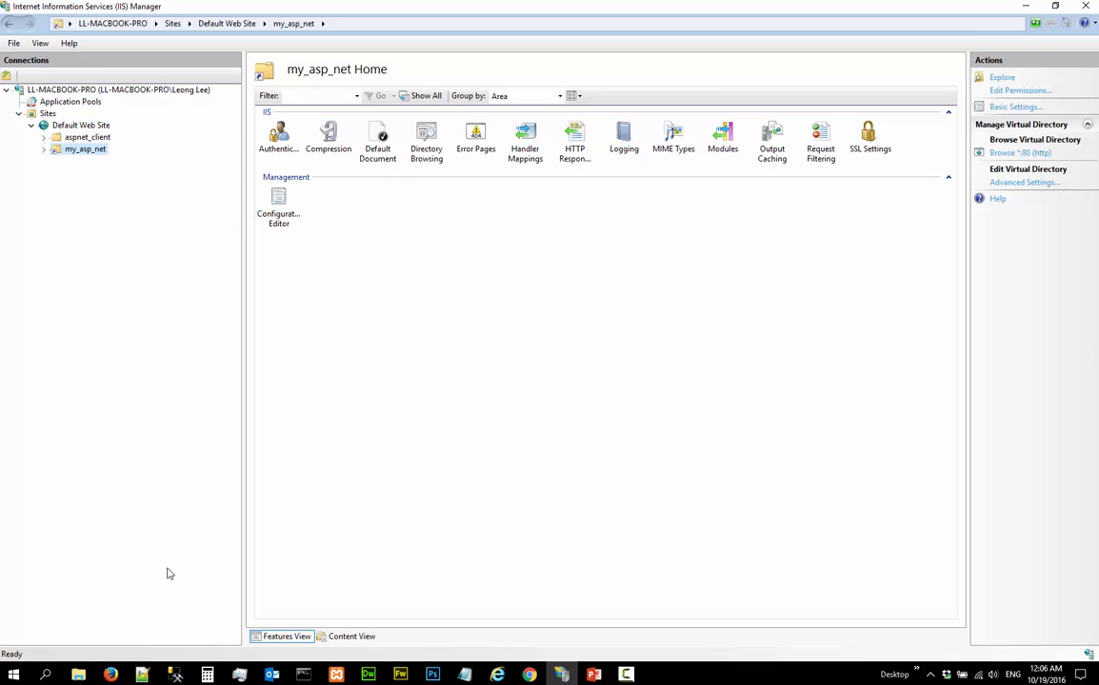
Step: Switch to File Explorer and create a folder named eg000a inside C:\temp\my_asp_net
{"action": "mouse_move", "coordinate": [83, 674]}
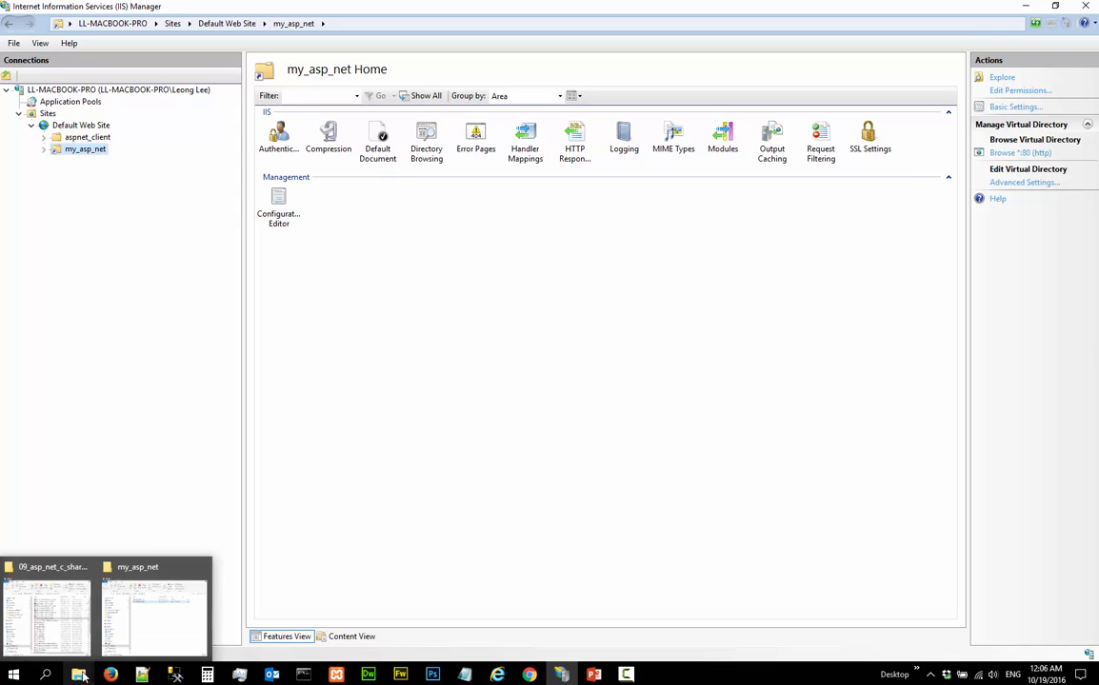
{"action": "left_click", "coordinate": [140, 614]}
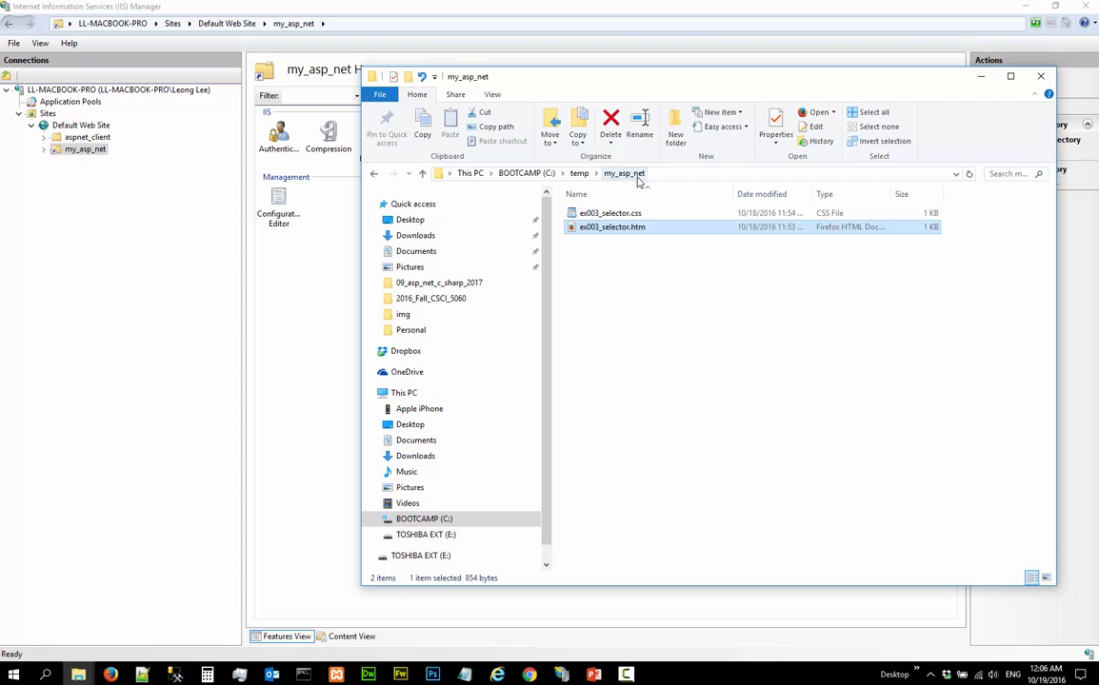
{"action": "left_click", "coordinate": [616, 315]}
{"action": "right_click", "coordinate": [618, 311]}
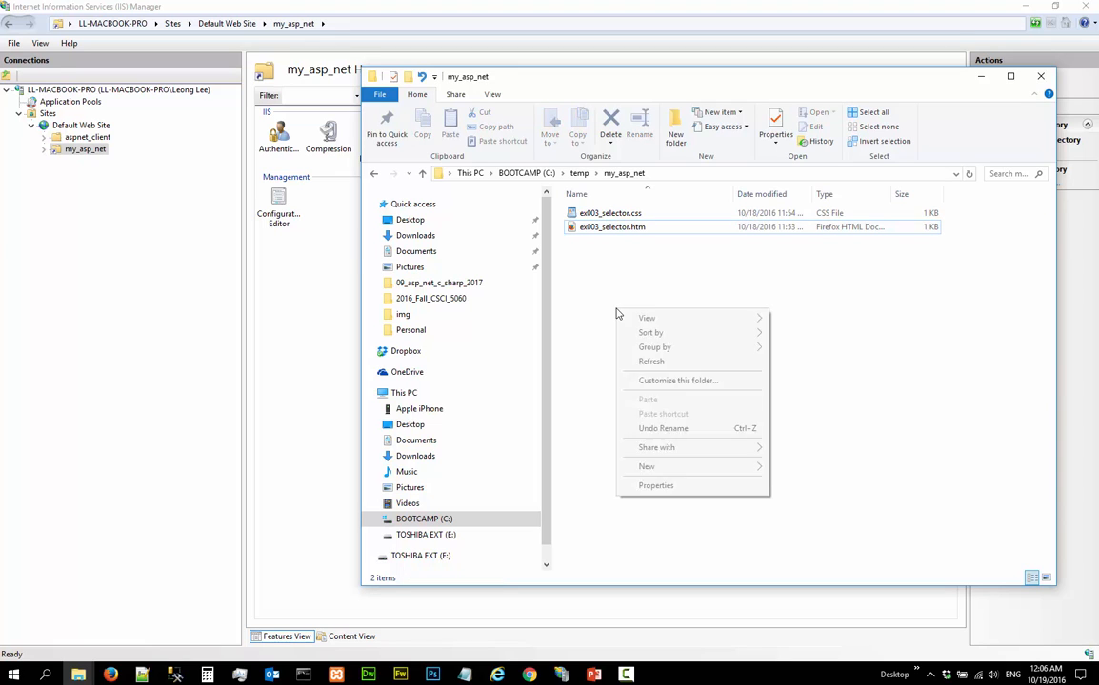
{"action": "mouse_move", "coordinate": [674, 470]}
{"action": "left_click", "coordinate": [797, 467]}
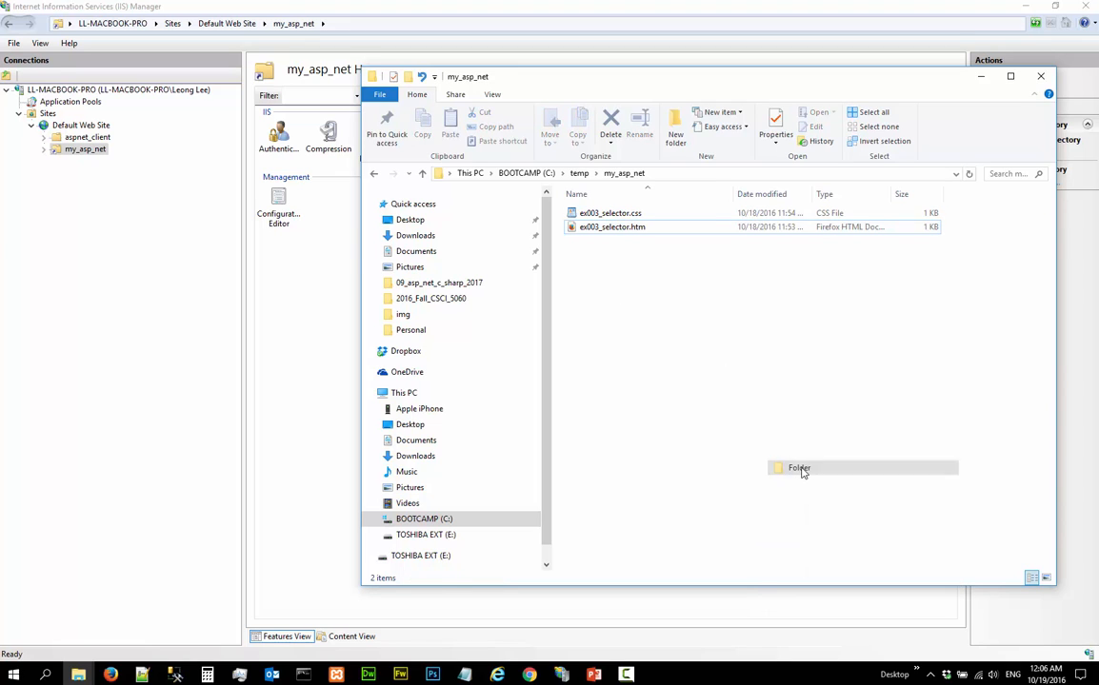
{"action": "type", "text": "eg0"}
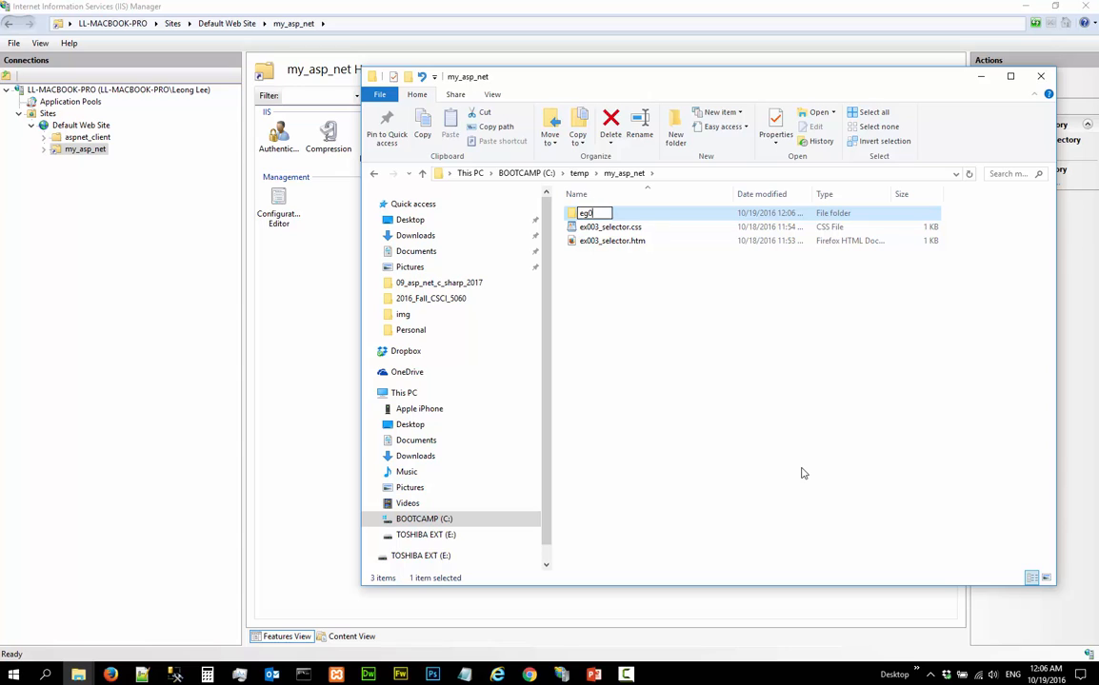
{"action": "type", "text": "00a"}
{"action": "key", "text": "Return"}
Step: Move ex003_selector.css and ex003_selector.htm into the eg000a folder and return to my_asp_net
{"action": "left_click", "coordinate": [609, 228]}
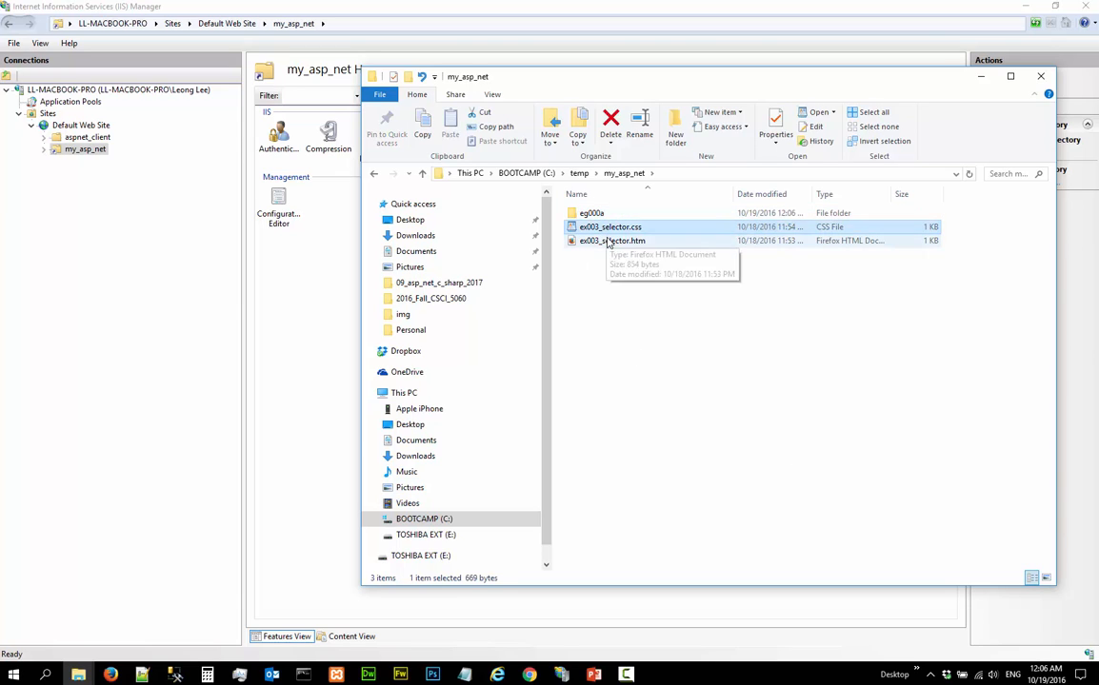
{"action": "left_click", "coordinate": [608, 243], "text": "ctrl"}
{"action": "right_click", "coordinate": [608, 243]}
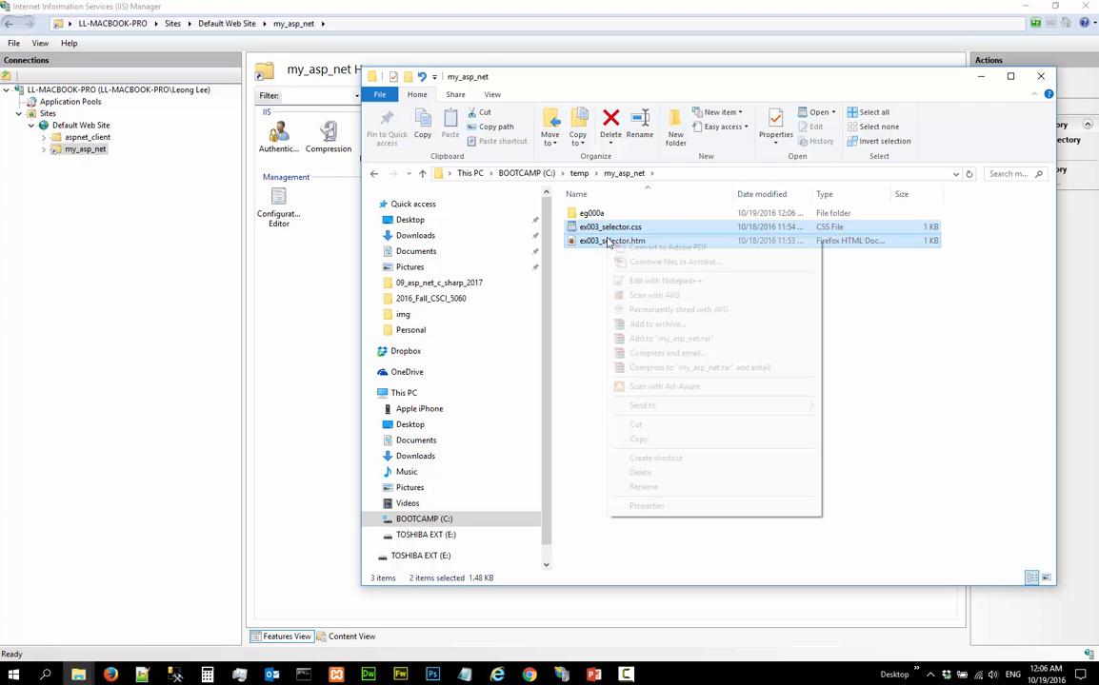
{"action": "left_click", "coordinate": [667, 423]}
{"action": "double_click", "coordinate": [628, 214]}
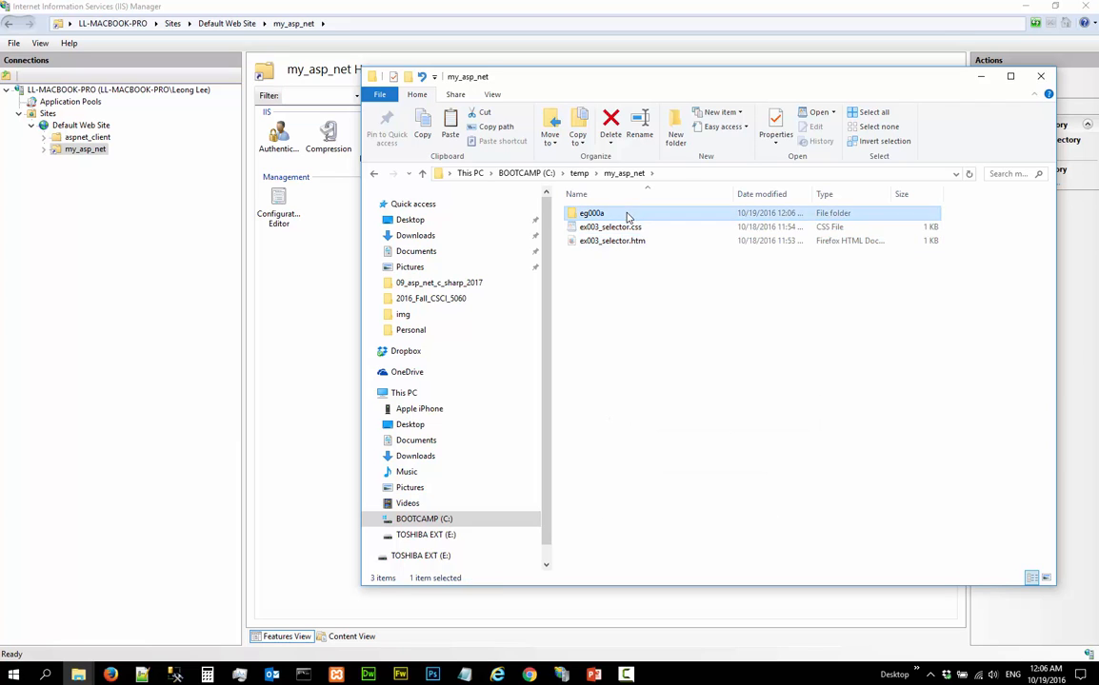
{"action": "right_click", "coordinate": [640, 268]}
{"action": "left_click", "coordinate": [671, 353]}
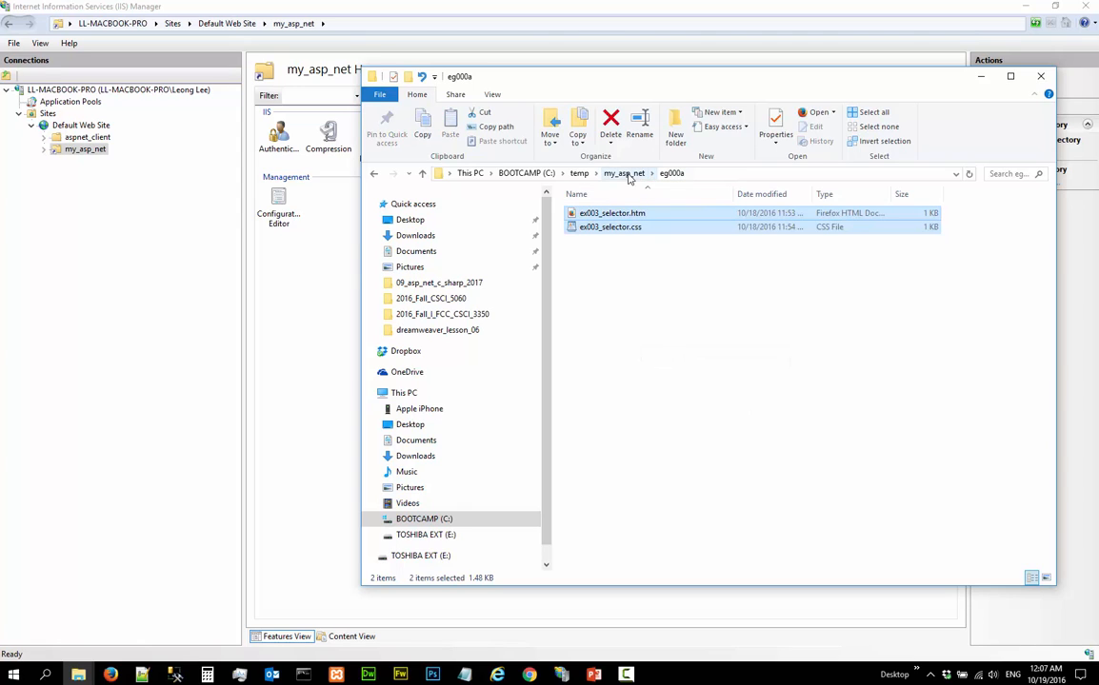
{"action": "left_click", "coordinate": [625, 173]}
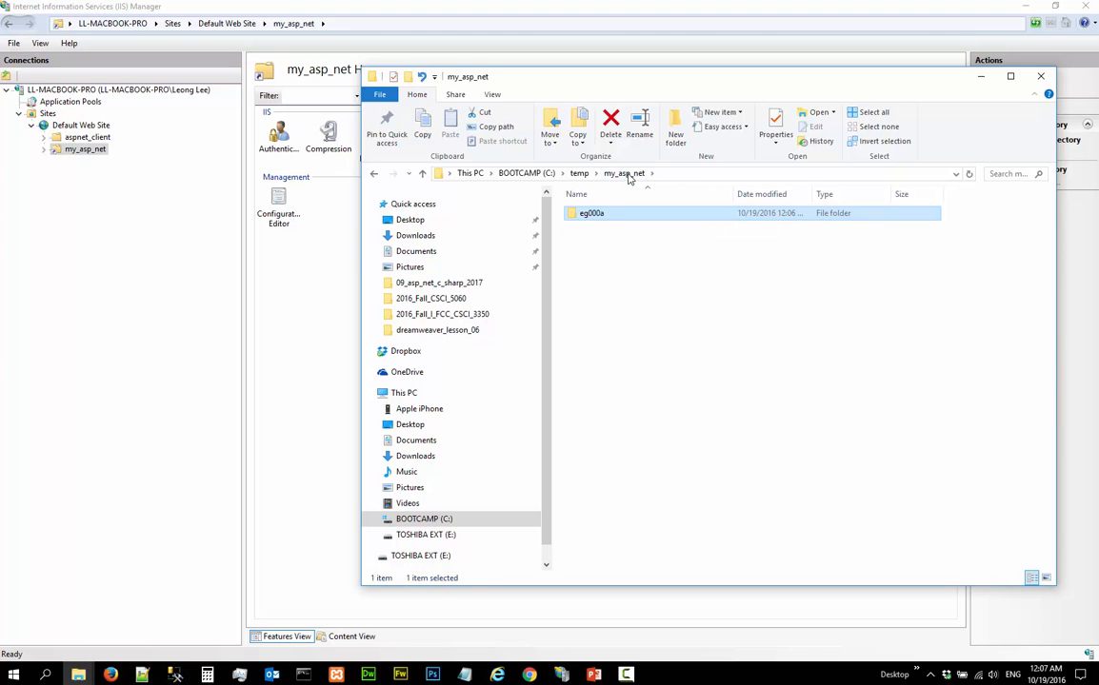
Step: Copy the localhost address of ex003_selector.htm from Notepad and load it in a new Firefox tab
{"action": "left_click", "coordinate": [466, 675]}
{"action": "left_click_drag", "start_coordinate": [1001, 169], "coordinate": [560, 149]}
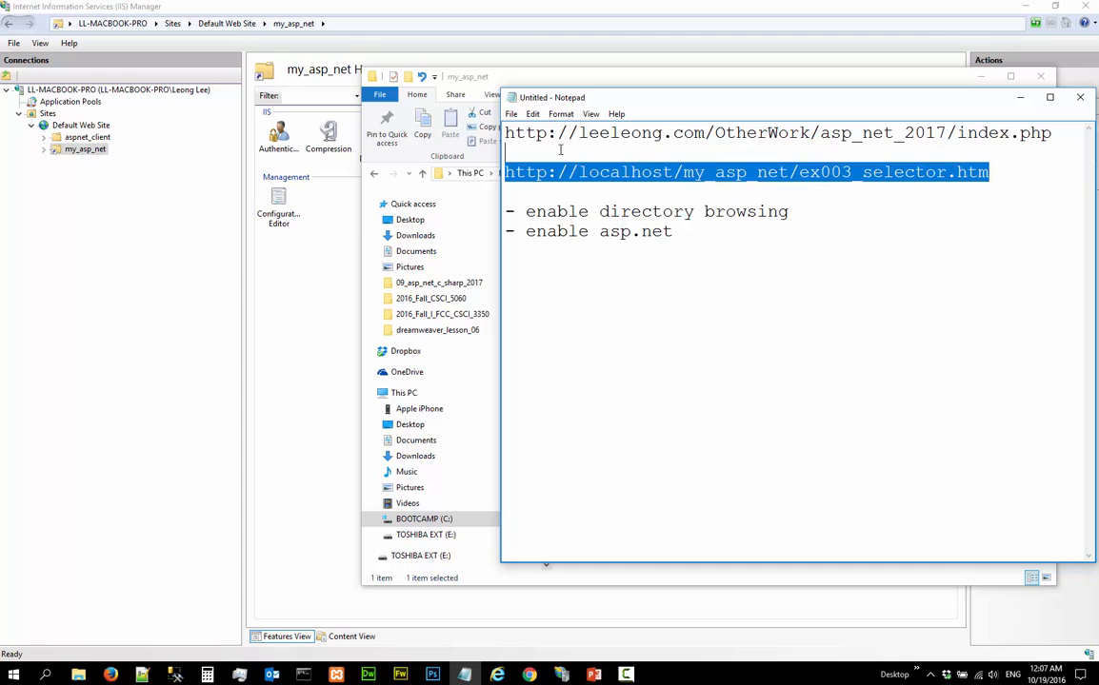
{"action": "left_click", "coordinate": [804, 172]}
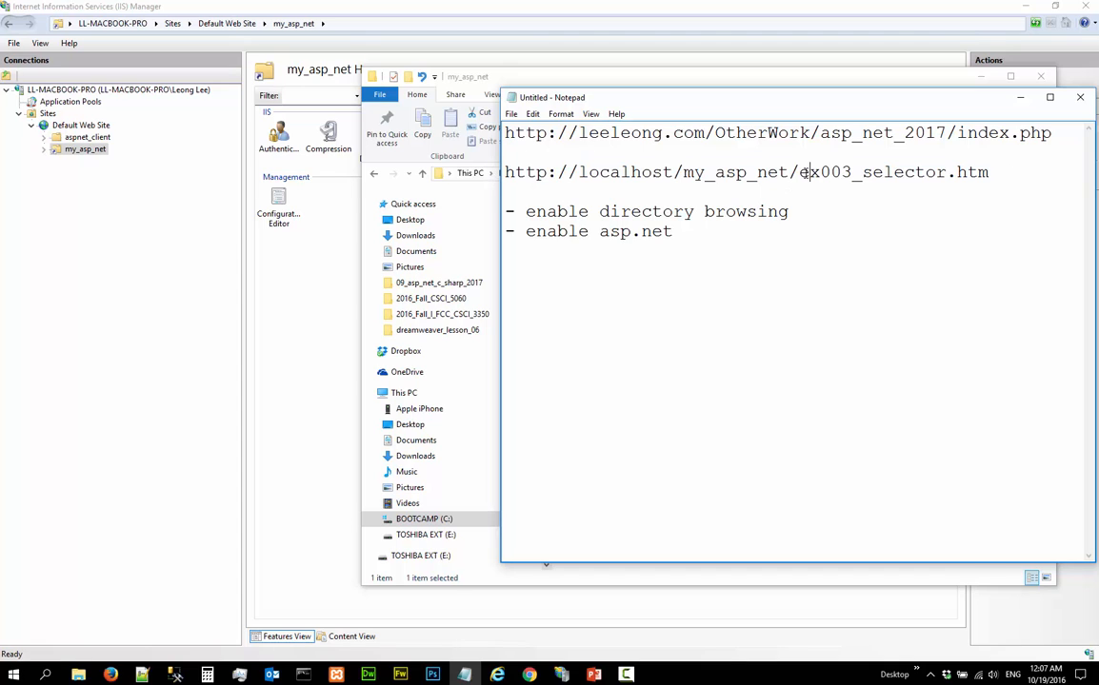
{"action": "left_click", "coordinate": [802, 172]}
{"action": "left_click_drag", "start_coordinate": [1013, 175], "coordinate": [503, 172]}
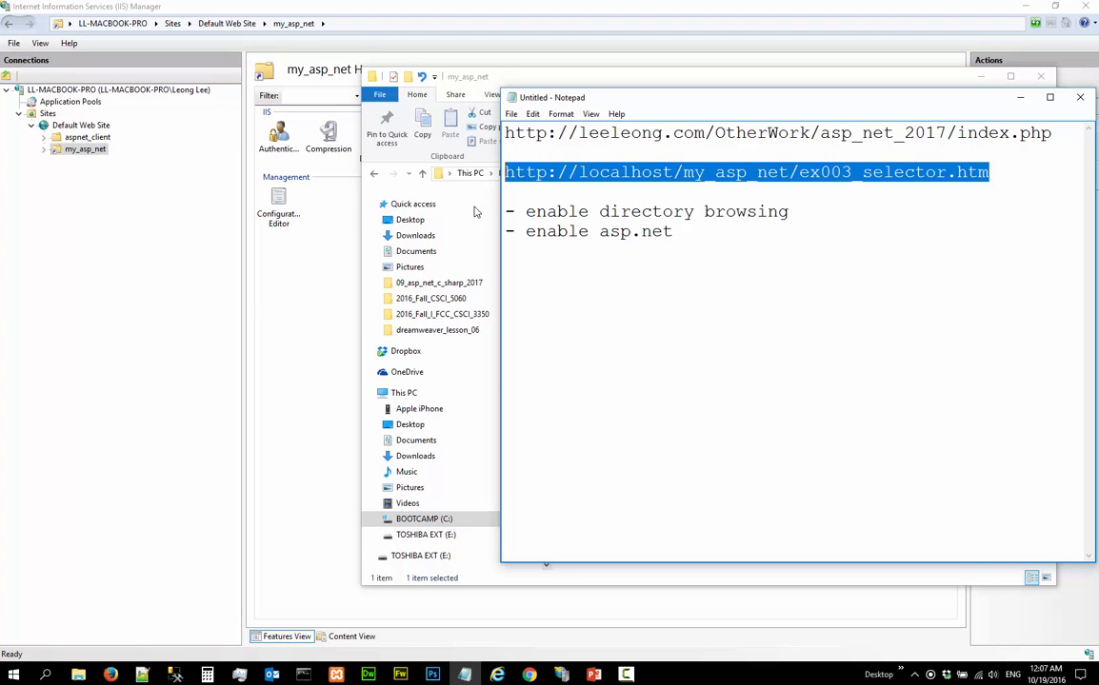
{"action": "left_click", "coordinate": [111, 675]}
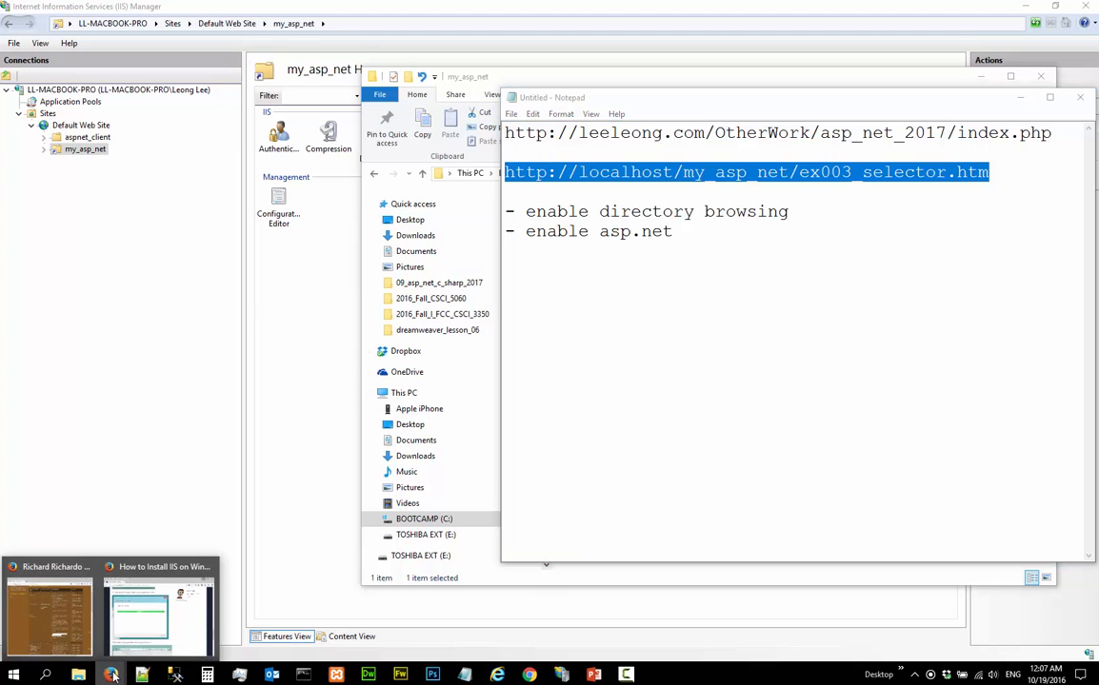
{"action": "left_click", "coordinate": [50, 614]}
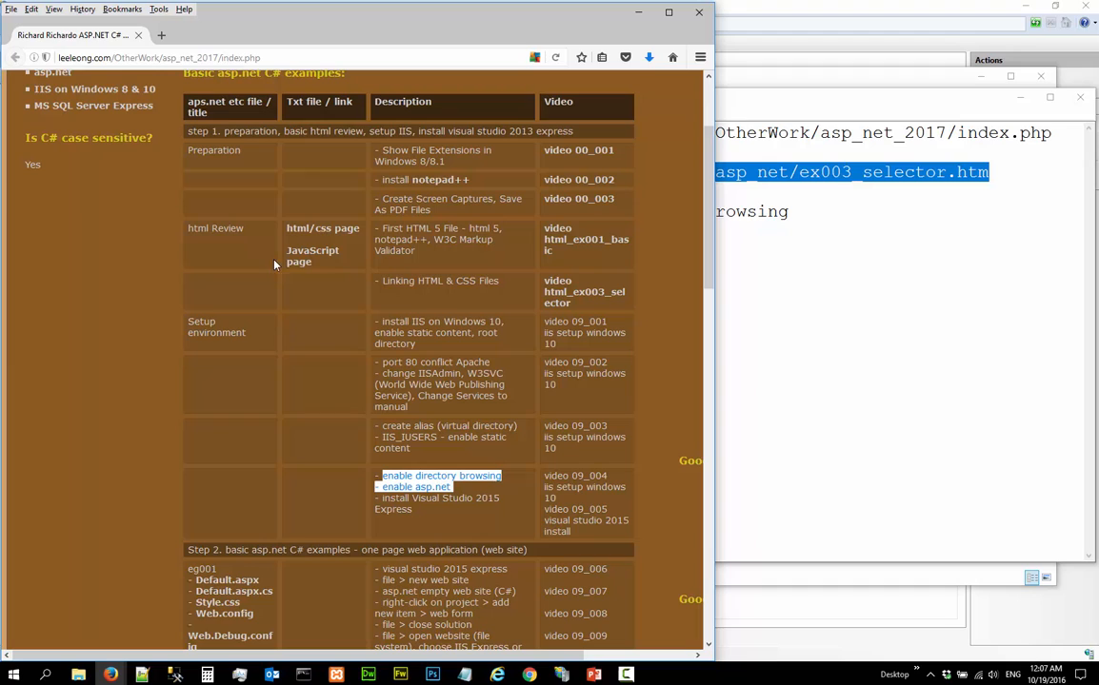
{"action": "left_click", "coordinate": [162, 35]}
{"action": "key", "text": "ctrl+v"}
{"action": "key", "text": "Return"}
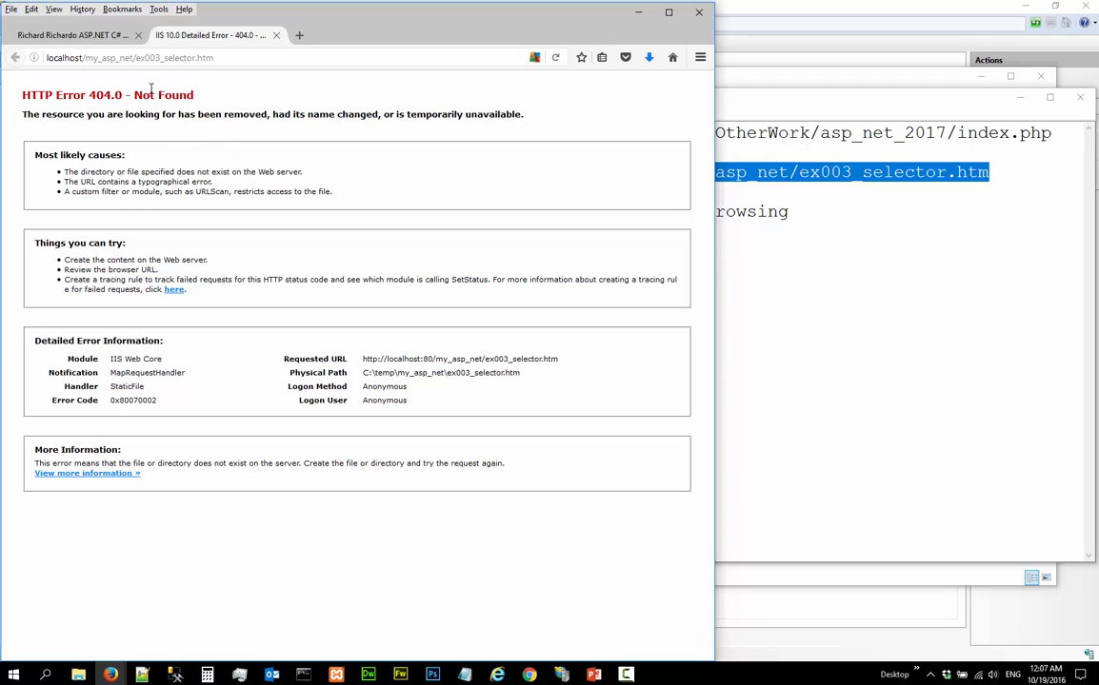
Step: Shorten the browser address to localhost/my_asp_net/ and load the directory
{"action": "left_click", "coordinate": [143, 58]}
{"action": "key", "text": "End"}
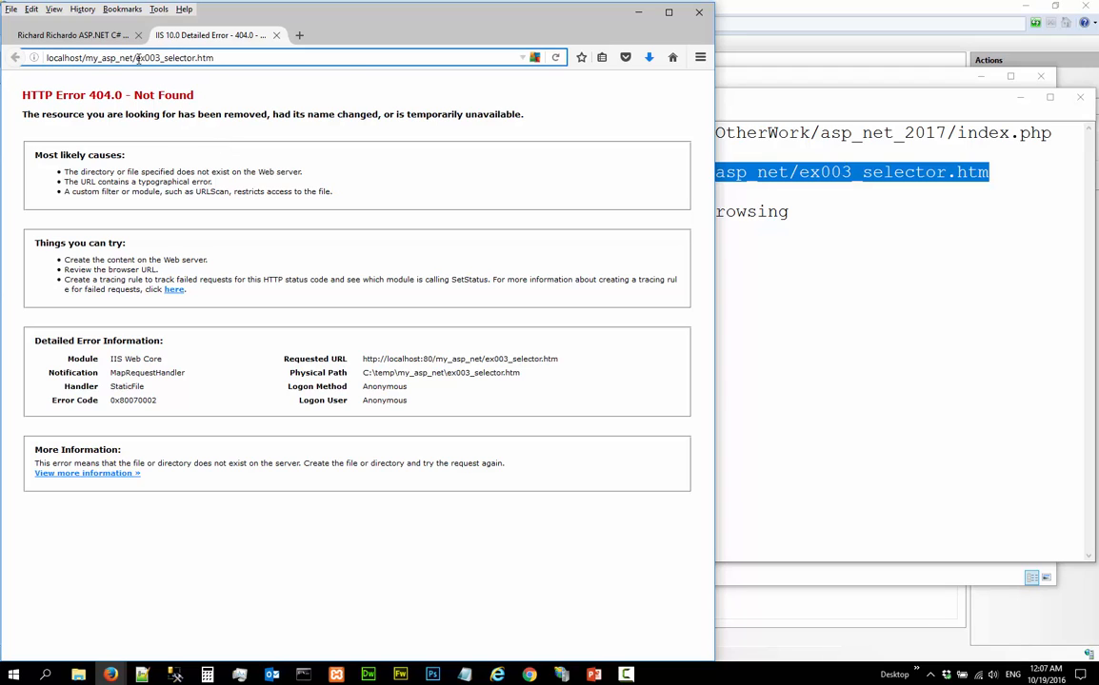
{"action": "left_click_drag", "start_coordinate": [123, 57], "coordinate": [312, 61]}
{"action": "key", "text": "BackSpace"}
{"action": "key", "text": "Return"}
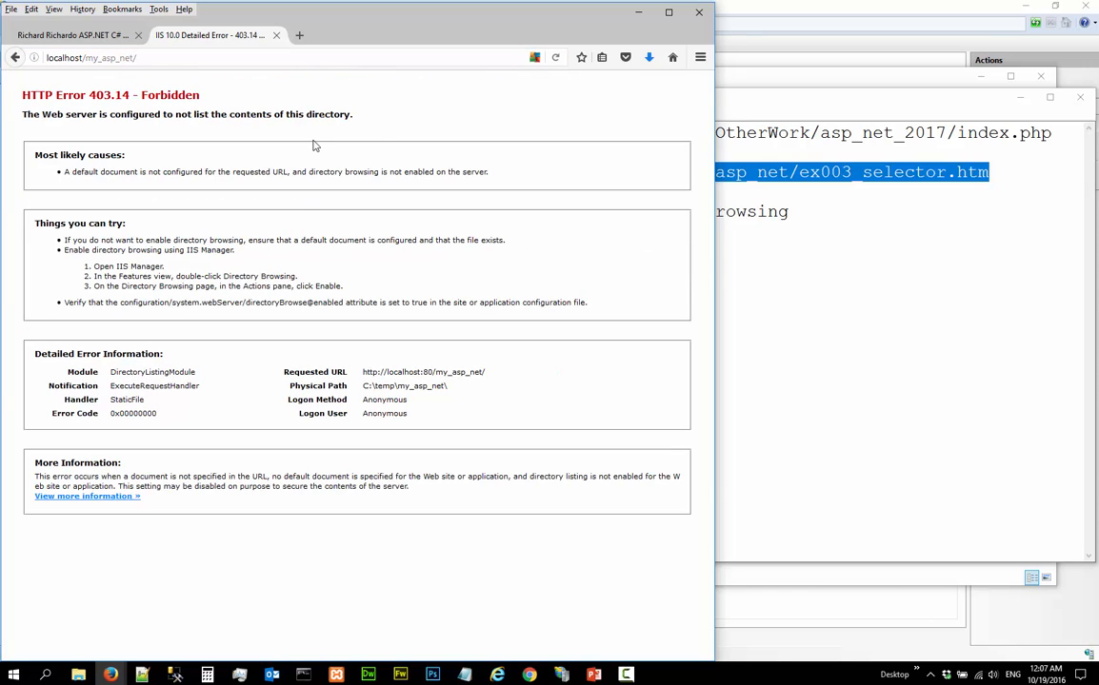
Step: Insert eg000a/ before ex003_selector.htm in the Notepad address and copy the whole address
{"action": "left_click", "coordinate": [766, 226]}
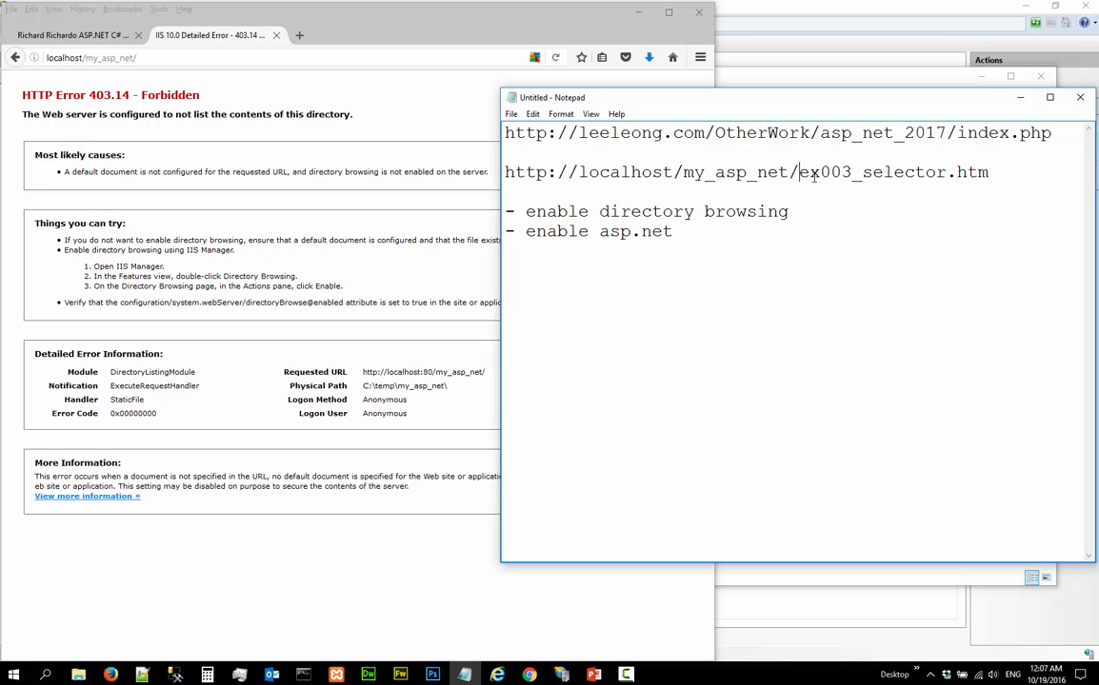
{"action": "type", "text": "eg000a/"}
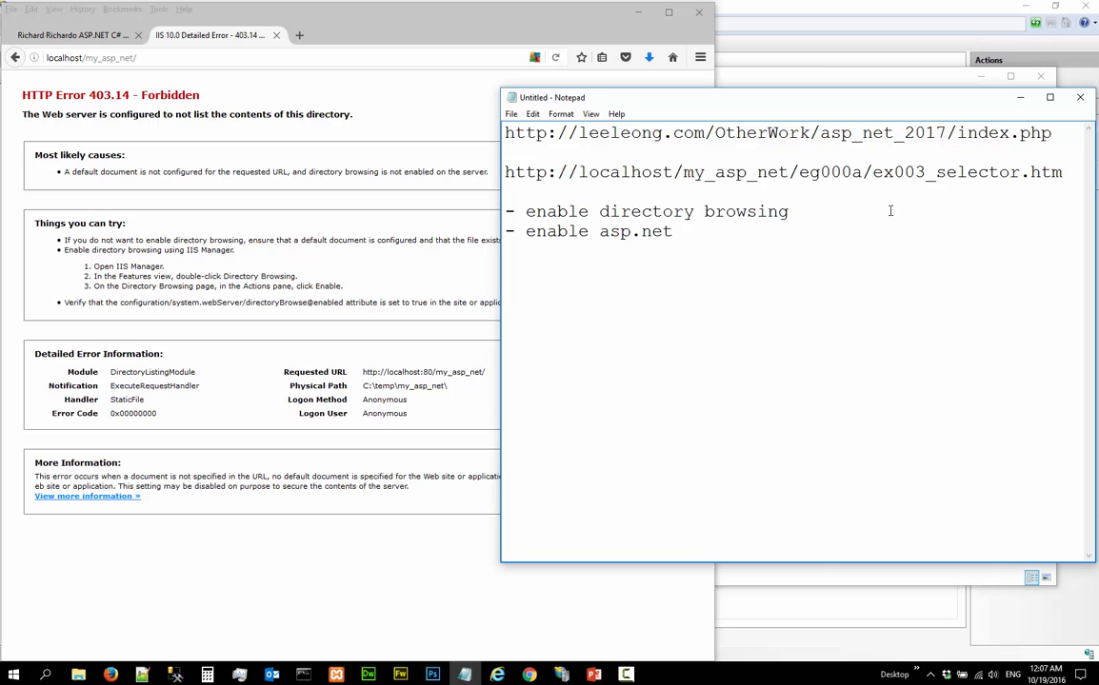
{"action": "left_click_drag", "start_coordinate": [1063, 172], "coordinate": [506, 160]}
{"action": "key", "text": "ctrl+c"}
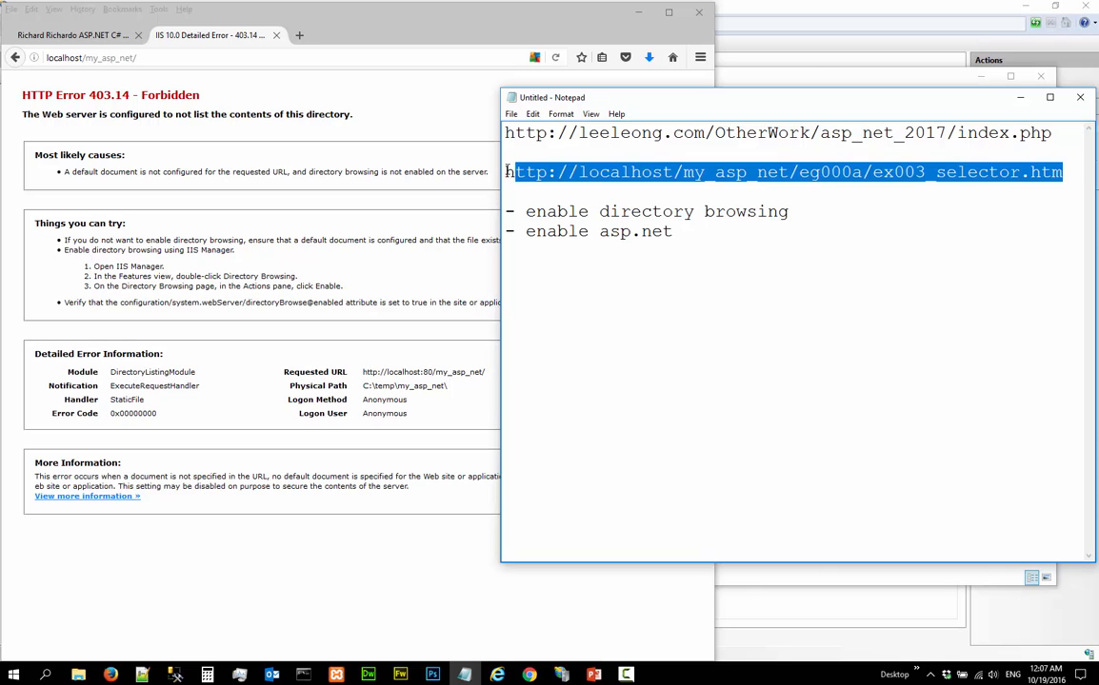
Step: Load the copied address localhost/my_asp_net/eg000a/ex003_selector.htm in Firefox
{"action": "left_click", "coordinate": [283, 58]}
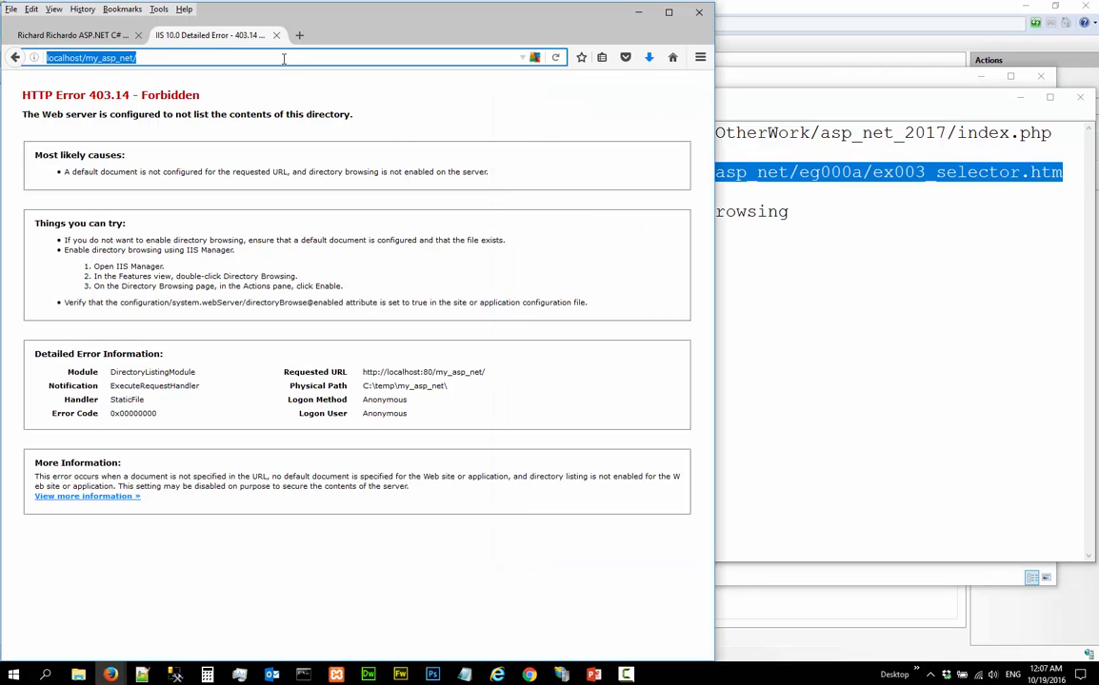
{"action": "key", "text": "ctrl+v"}
{"action": "key", "text": "Return"}
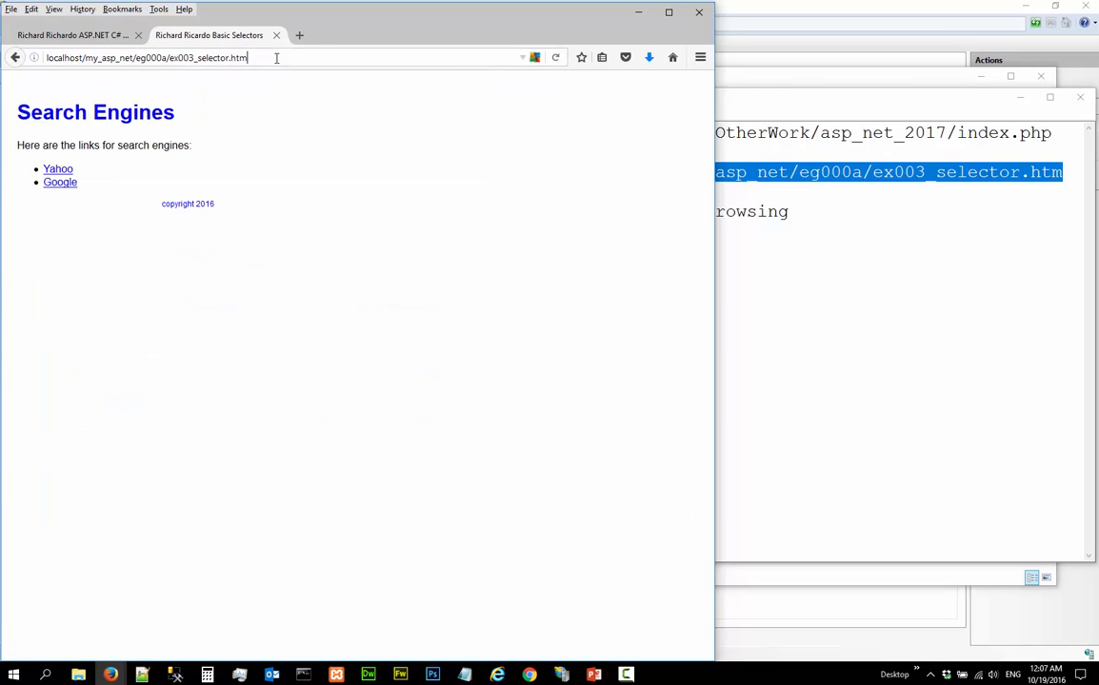
Step: Remove eg000a/ex003_selector.htm from the browser address and request the my_asp_net directory again
{"action": "left_click", "coordinate": [136, 58]}
{"action": "left_click", "coordinate": [136, 58]}
{"action": "left_click_drag", "start_coordinate": [136, 58], "coordinate": [462, 76]}
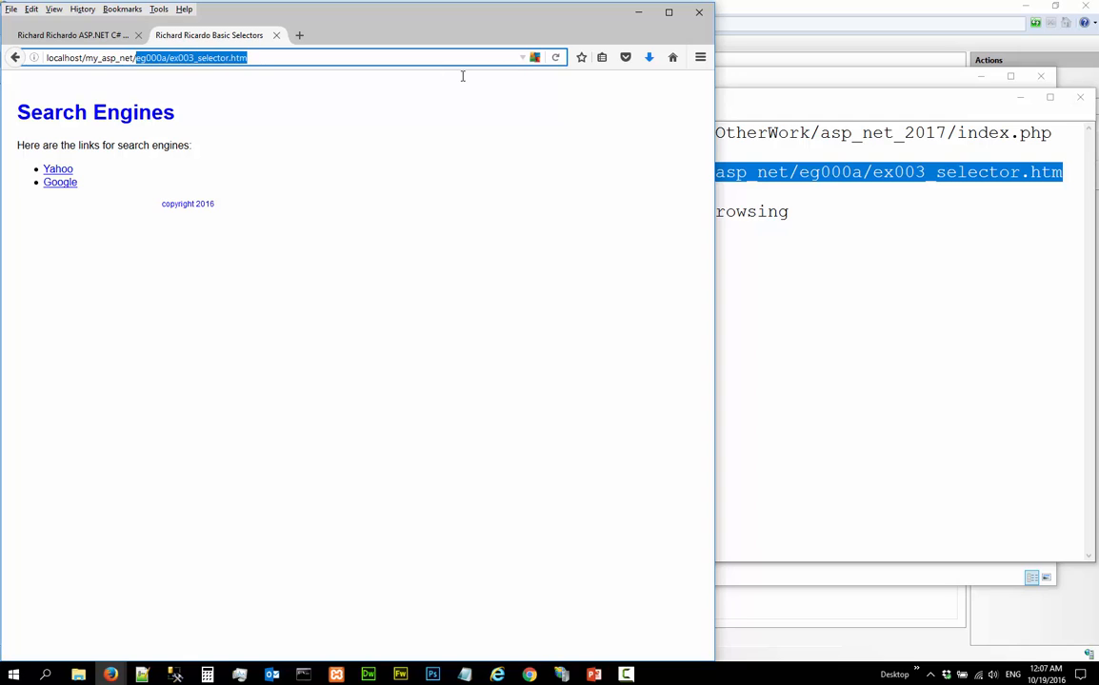
{"action": "key", "text": "BackSpace"}
{"action": "key", "text": "Return"}
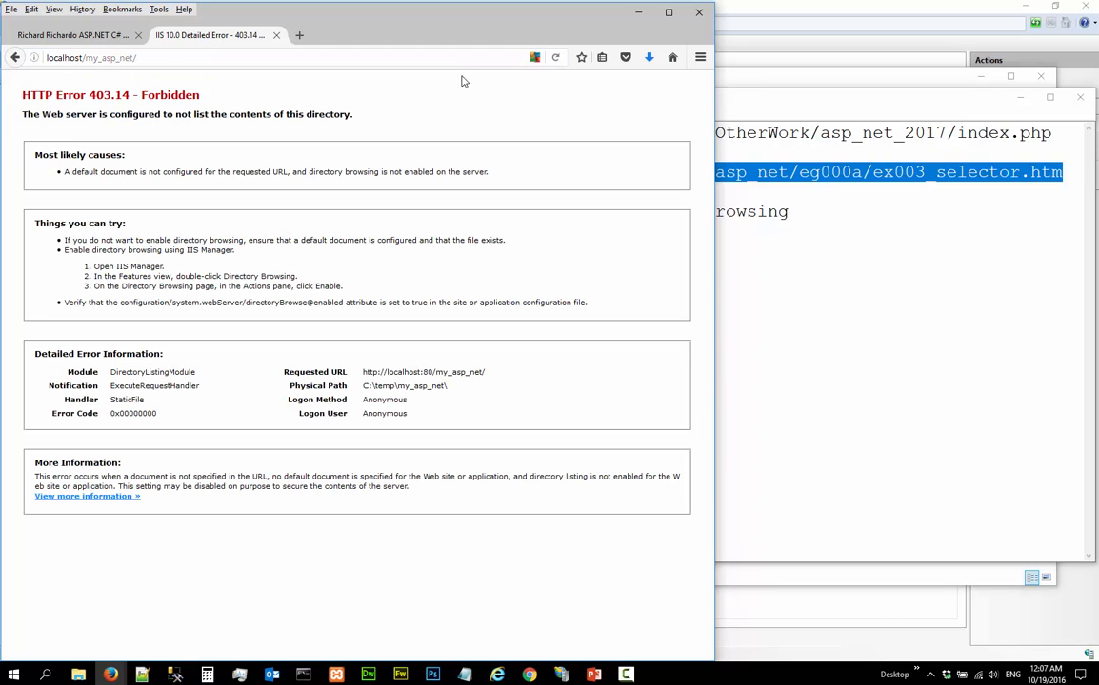
Step: Switch to IIS Manager and enable directory browsing for the my_asp_net virtual directory
{"action": "left_click", "coordinate": [814, 63]}
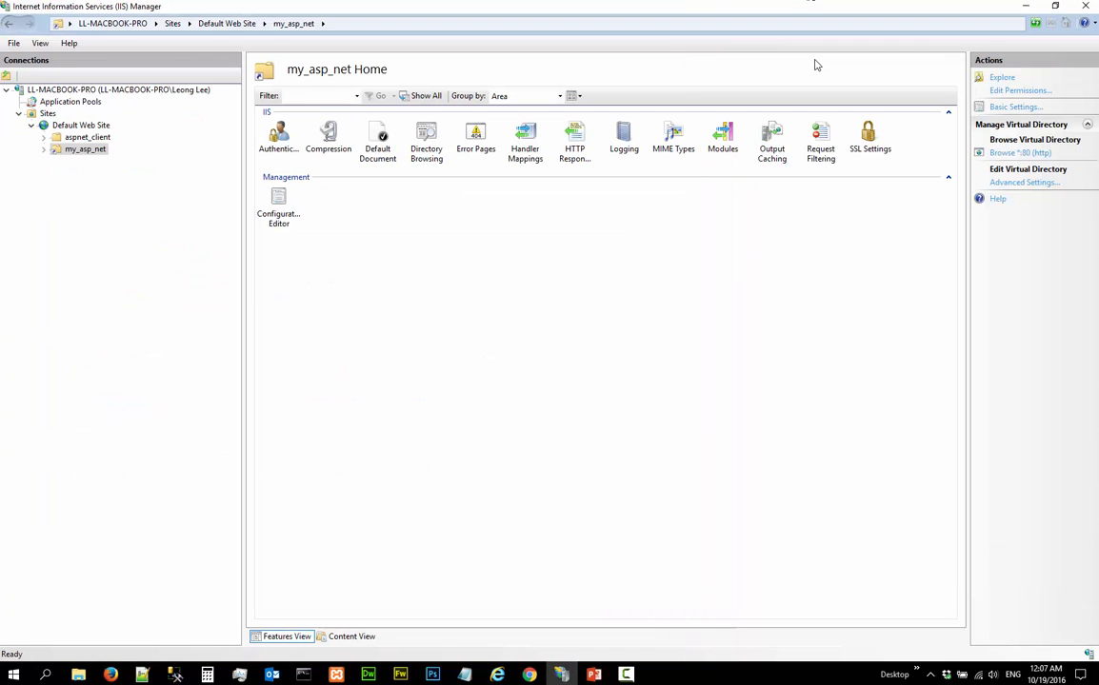
{"action": "right_click", "coordinate": [81, 154]}
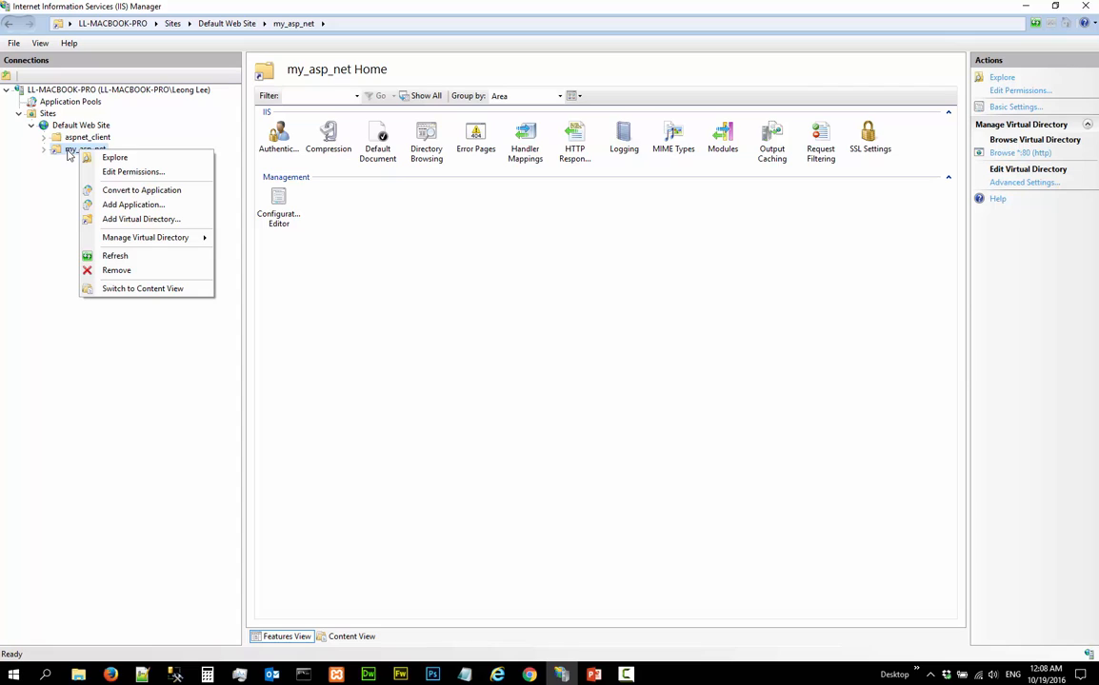
{"action": "left_click", "coordinate": [69, 152]}
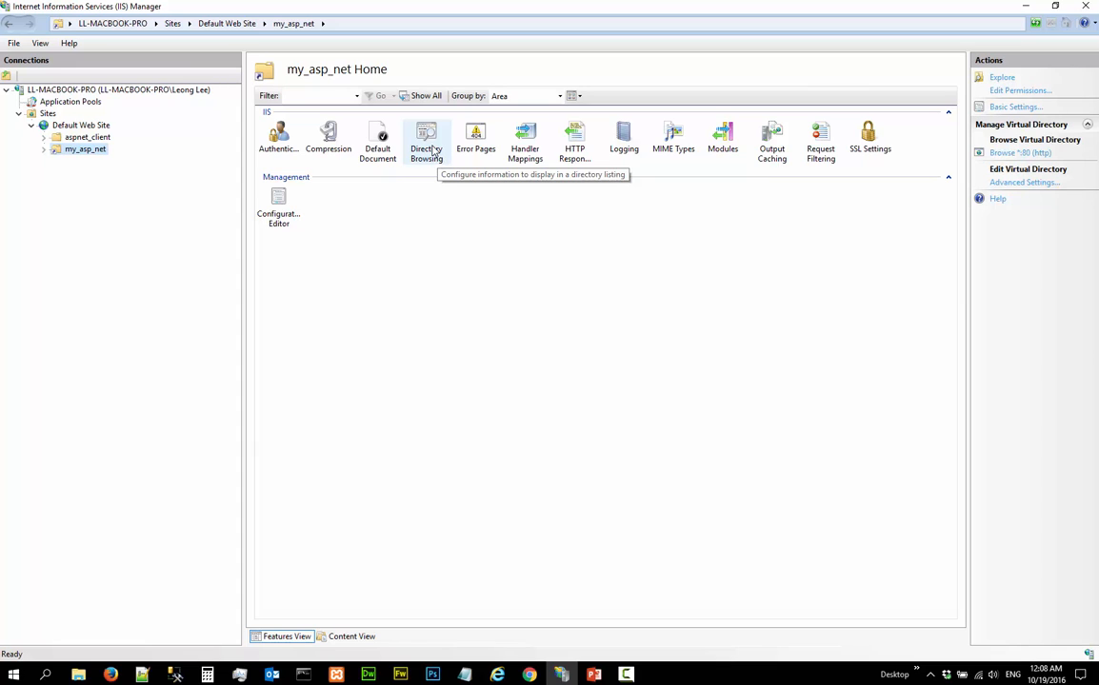
{"action": "double_click", "coordinate": [433, 150]}
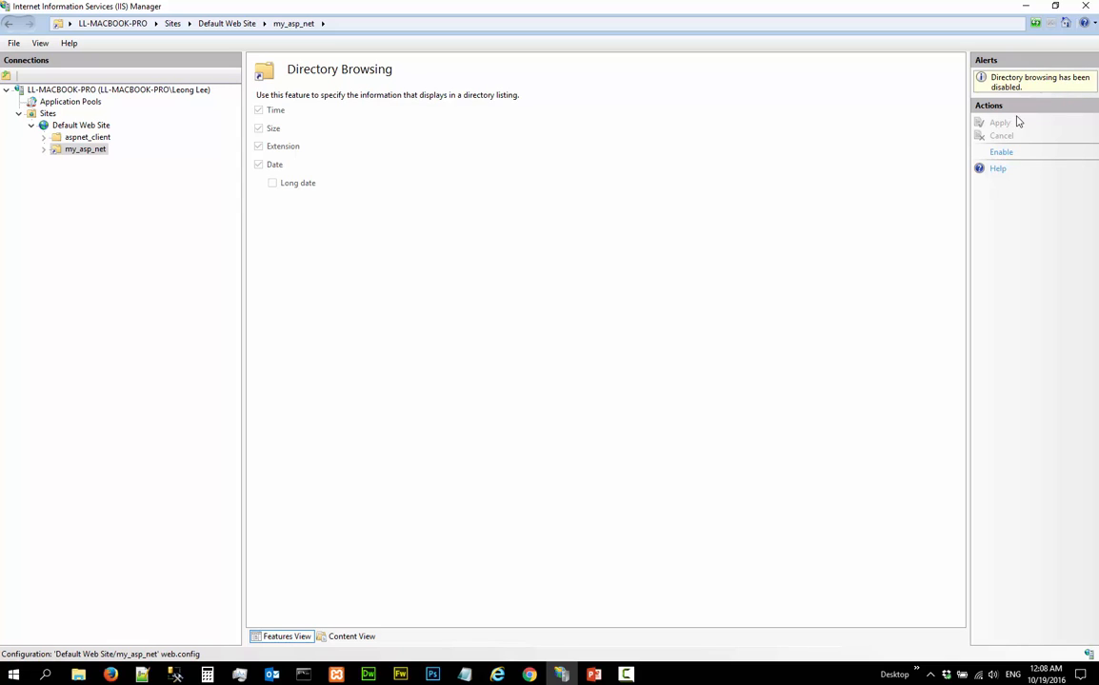
{"action": "left_click", "coordinate": [1000, 154]}
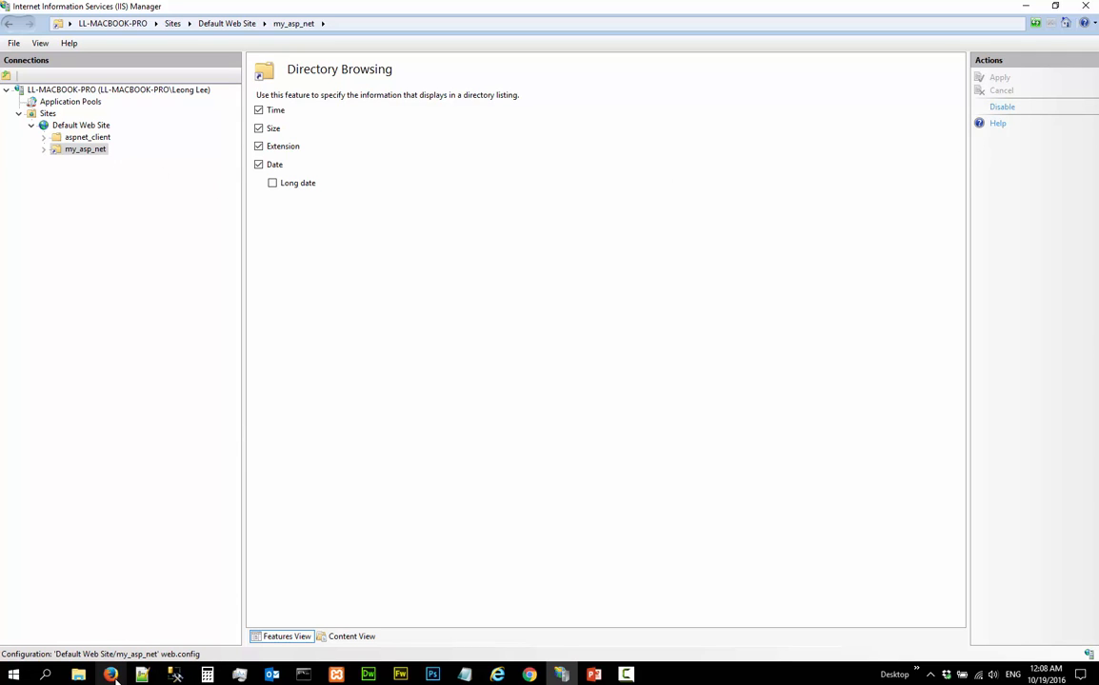
Step: Switch to the Firefox window showing localhost/my_asp_net/ and request the directory again
{"action": "mouse_move", "coordinate": [110, 672]}
{"action": "left_click", "coordinate": [77, 610]}
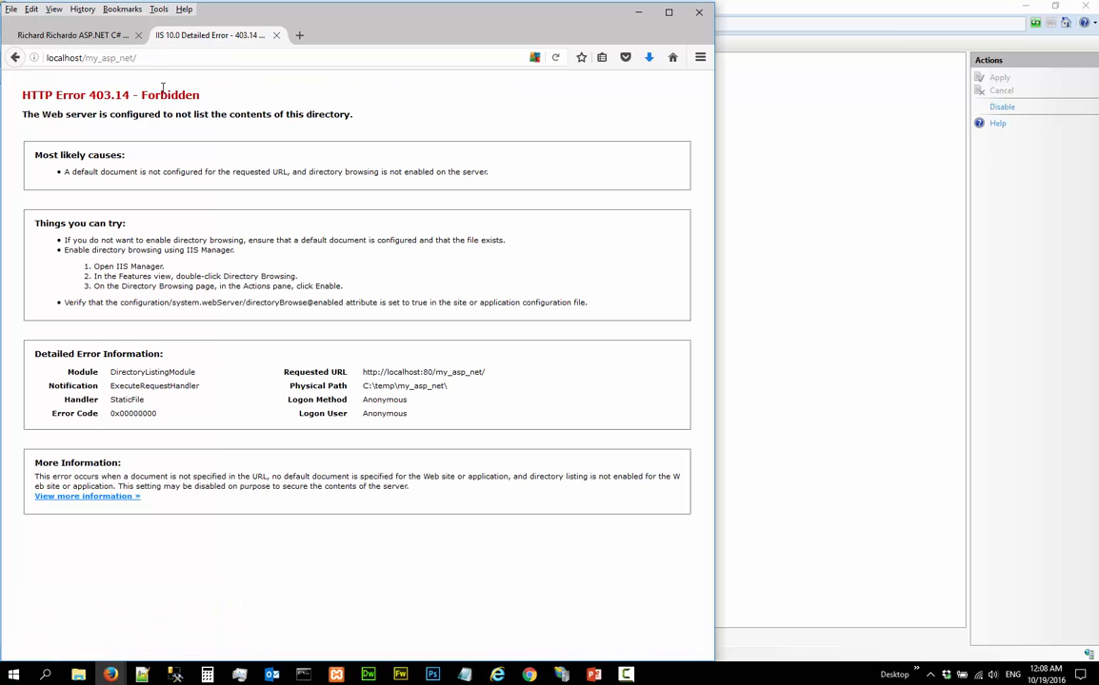
{"action": "left_click", "coordinate": [152, 58]}
{"action": "key", "text": "Return"}
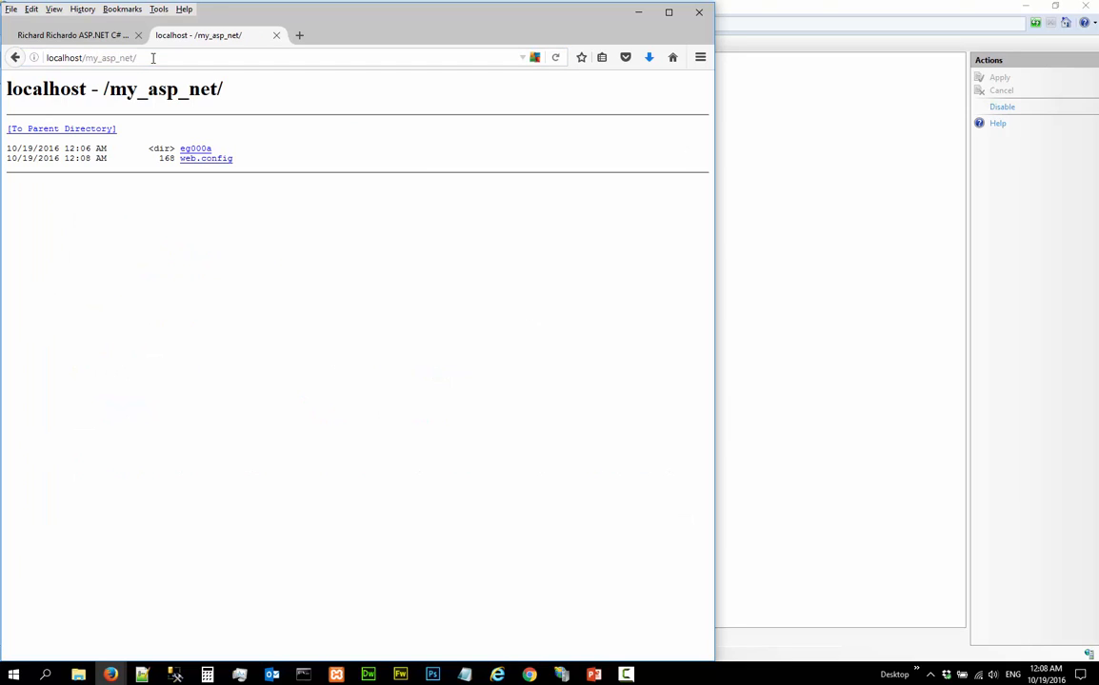
Step: Open ex003_selector.htm through the eg000a folder in the directory listing and return to the my_asp_net listing
{"action": "left_click", "coordinate": [197, 149]}
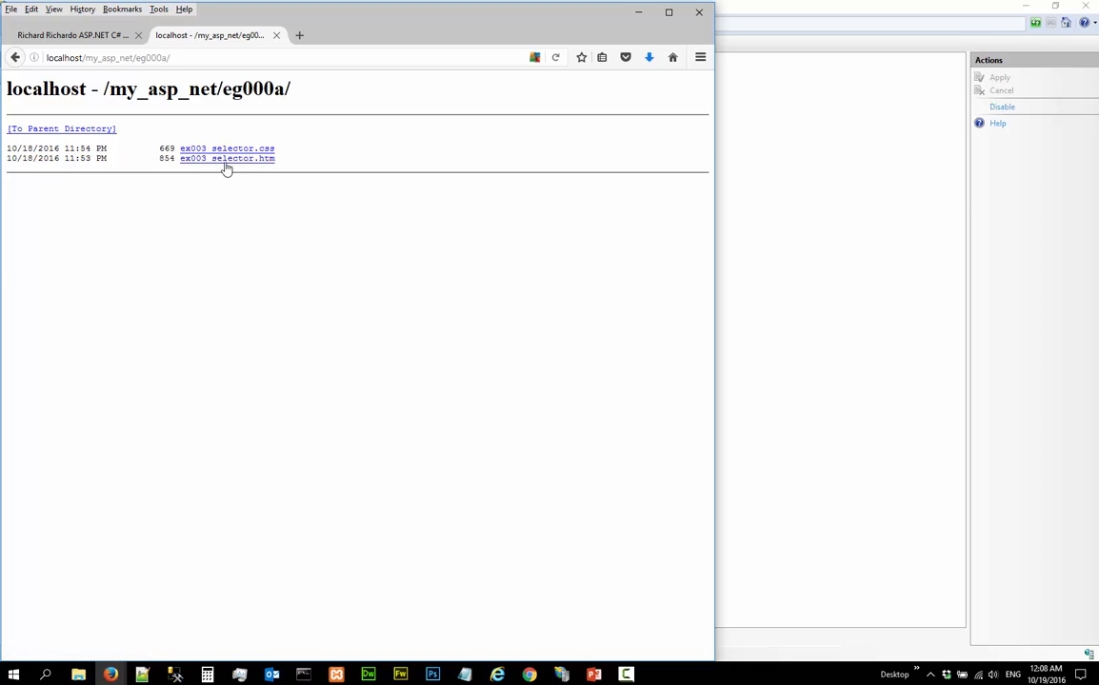
{"action": "left_click", "coordinate": [226, 159]}
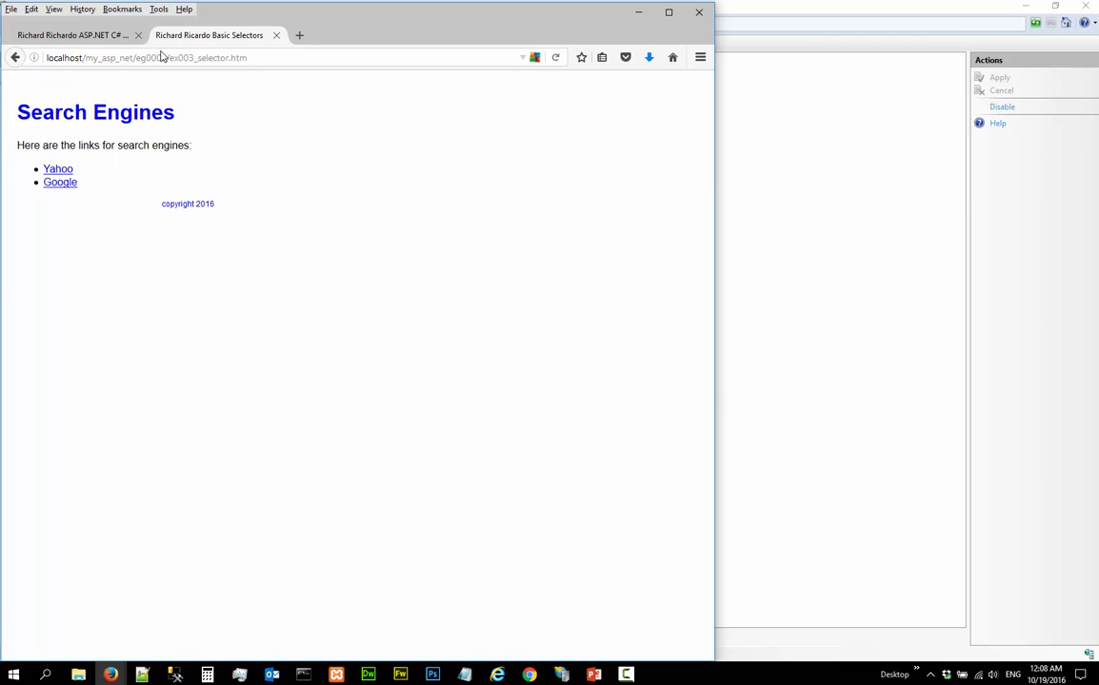
{"action": "left_click", "coordinate": [14, 58]}
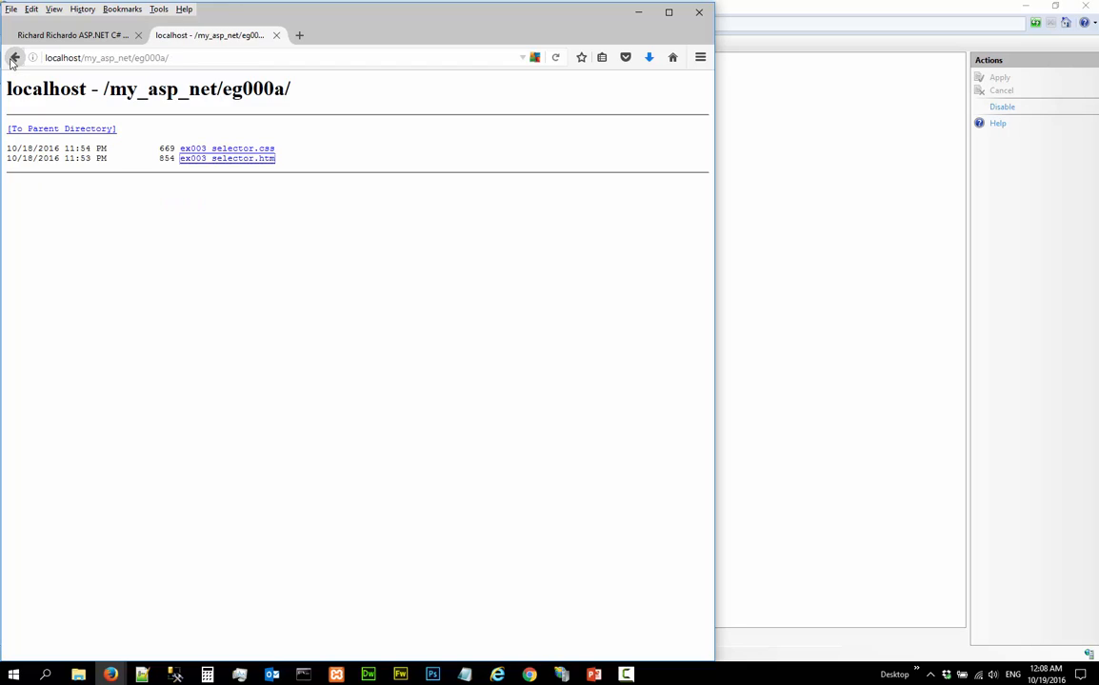
{"action": "left_click", "coordinate": [13, 58]}
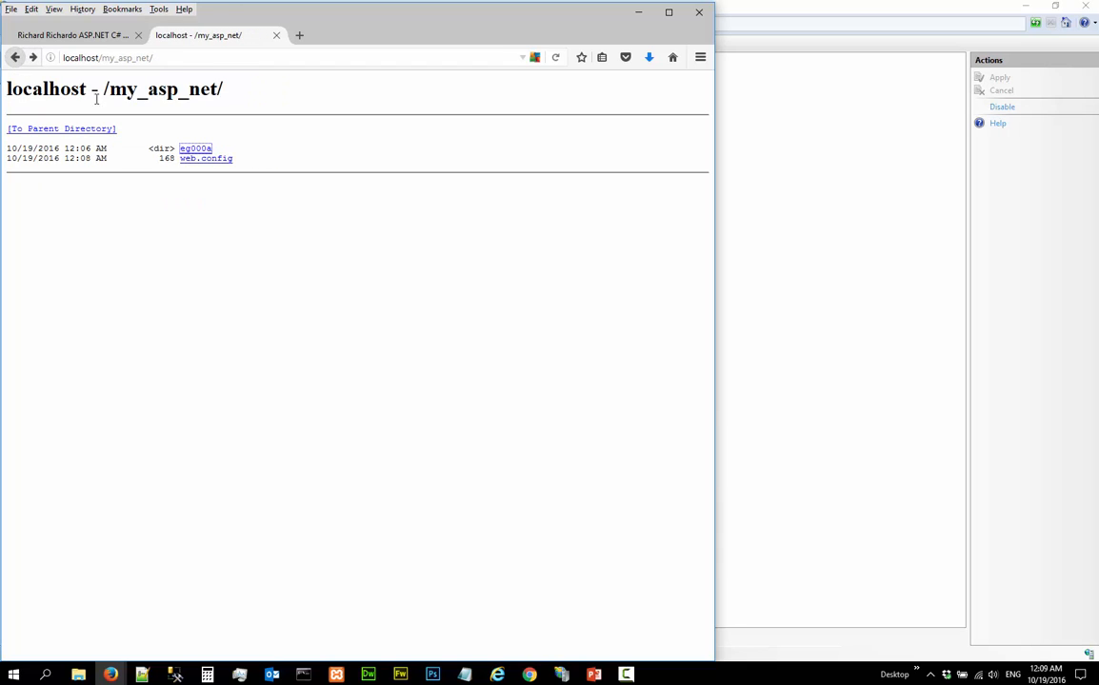
Step: Return to the my_asp_net home page in IIS Manager and highlight asp.net in the Notepad task list
{"action": "left_click", "coordinate": [823, 13]}
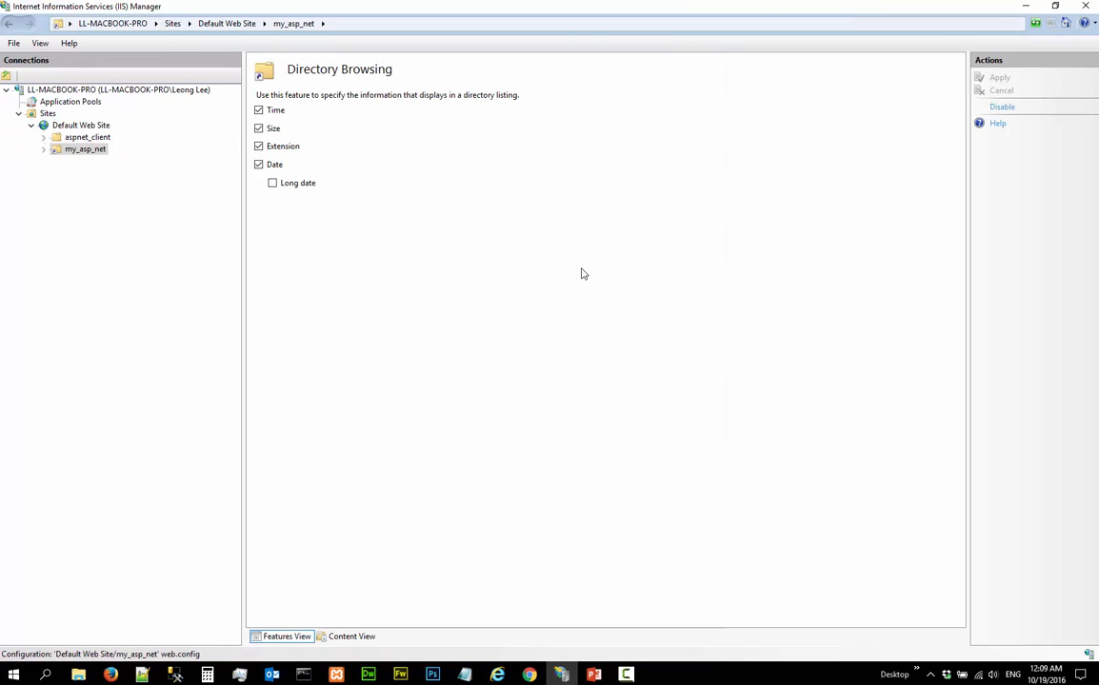
{"action": "left_click", "coordinate": [92, 151]}
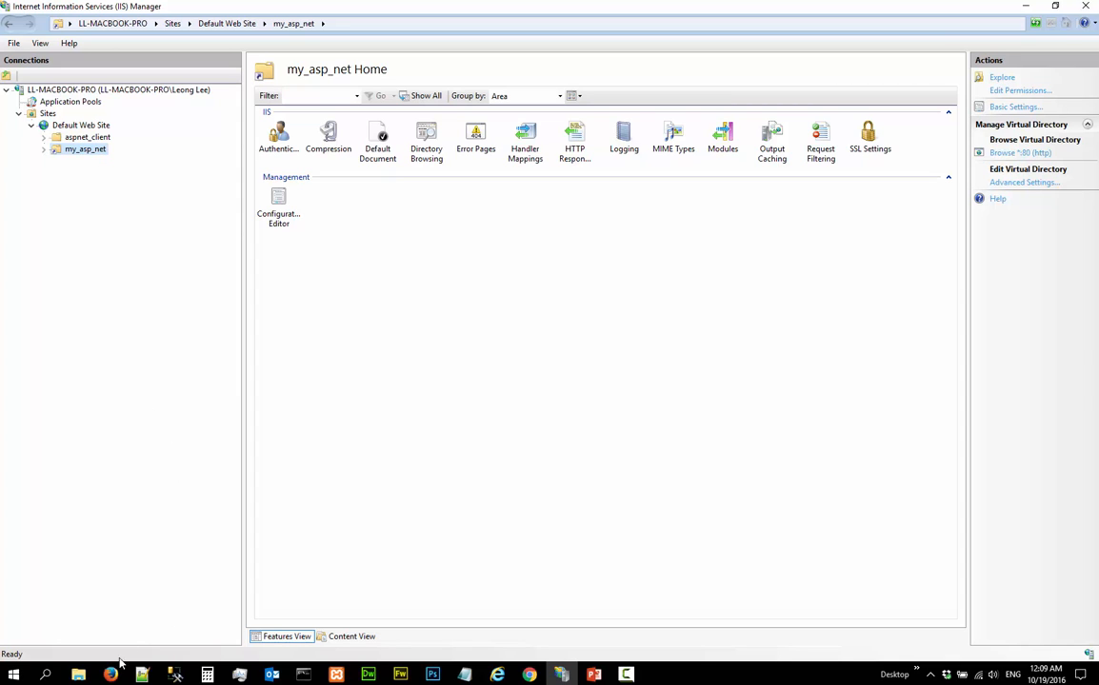
{"action": "left_click", "coordinate": [464, 674]}
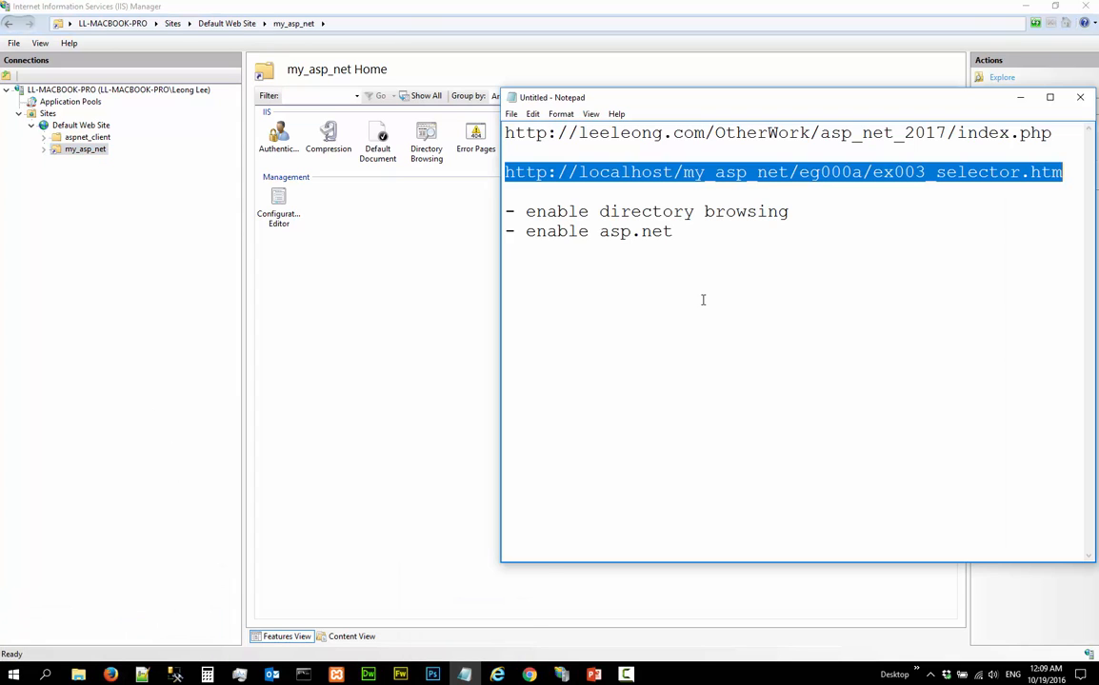
{"action": "left_click_drag", "start_coordinate": [690, 239], "coordinate": [602, 235]}
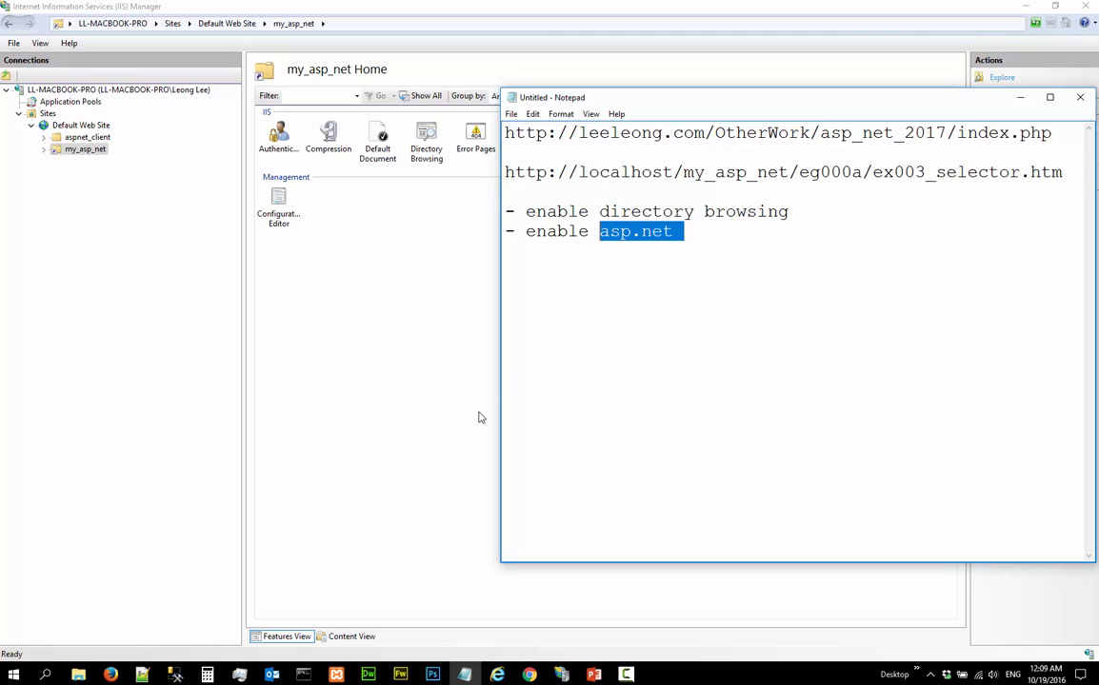
{"action": "left_click", "coordinate": [599, 281]}
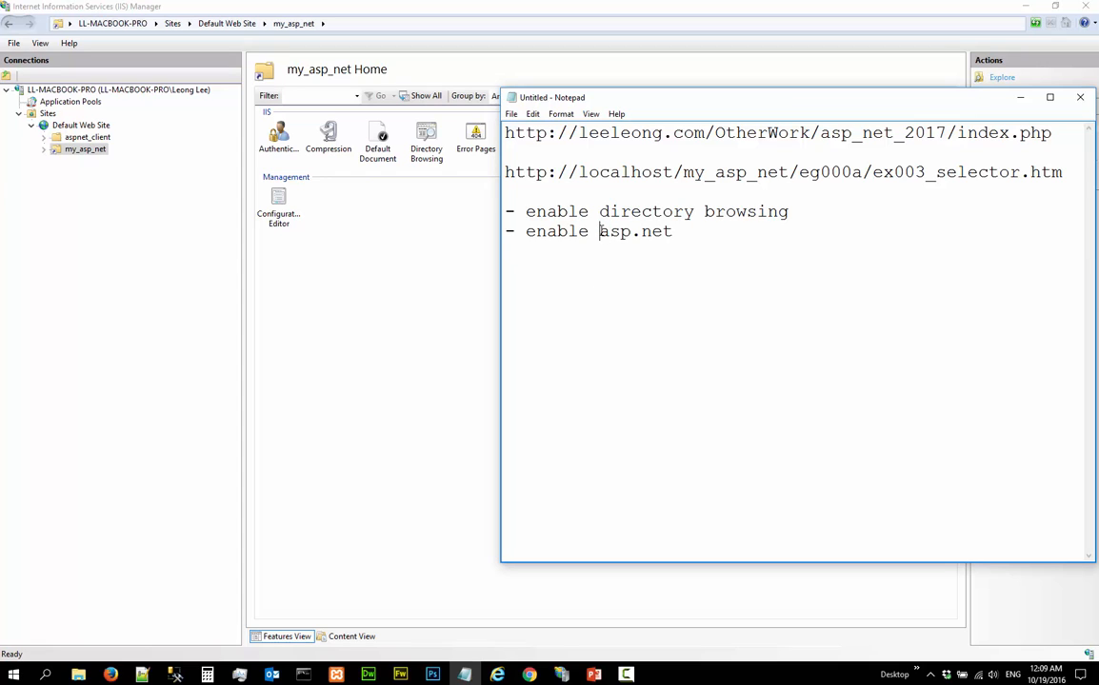
{"action": "left_click_drag", "start_coordinate": [600, 231], "coordinate": [683, 231]}
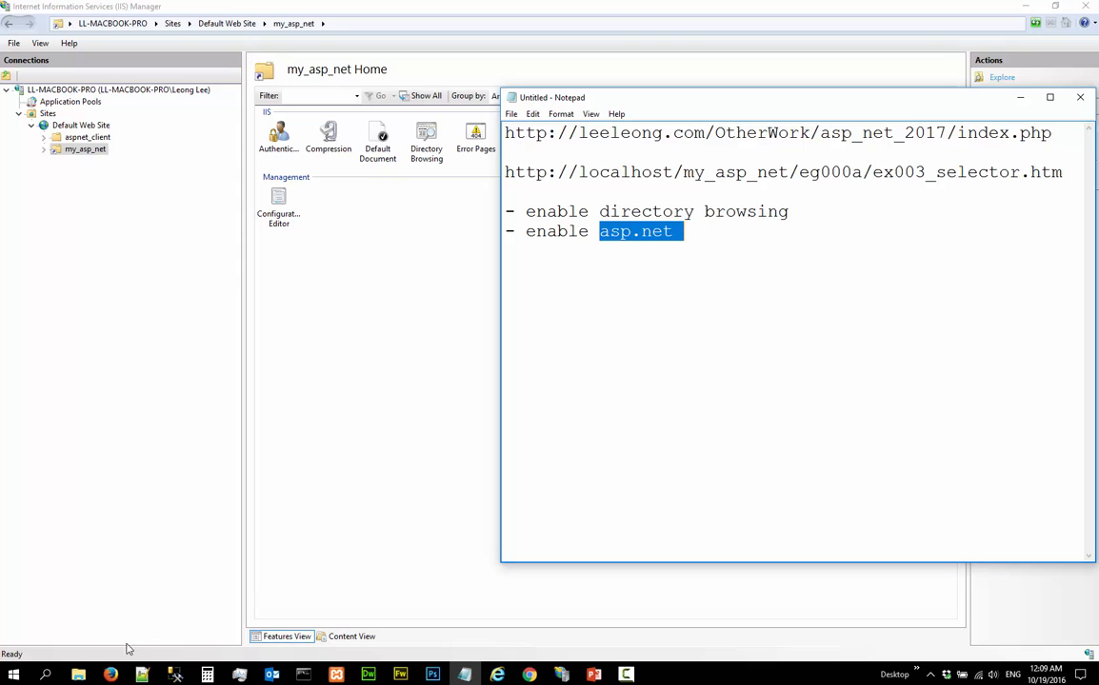
Step: Switch to the ASP.NET C# 2017 course page in Firefox and locate the eg001 example files under Step 2
{"action": "mouse_move", "coordinate": [114, 673]}
{"action": "left_click", "coordinate": [59, 631]}
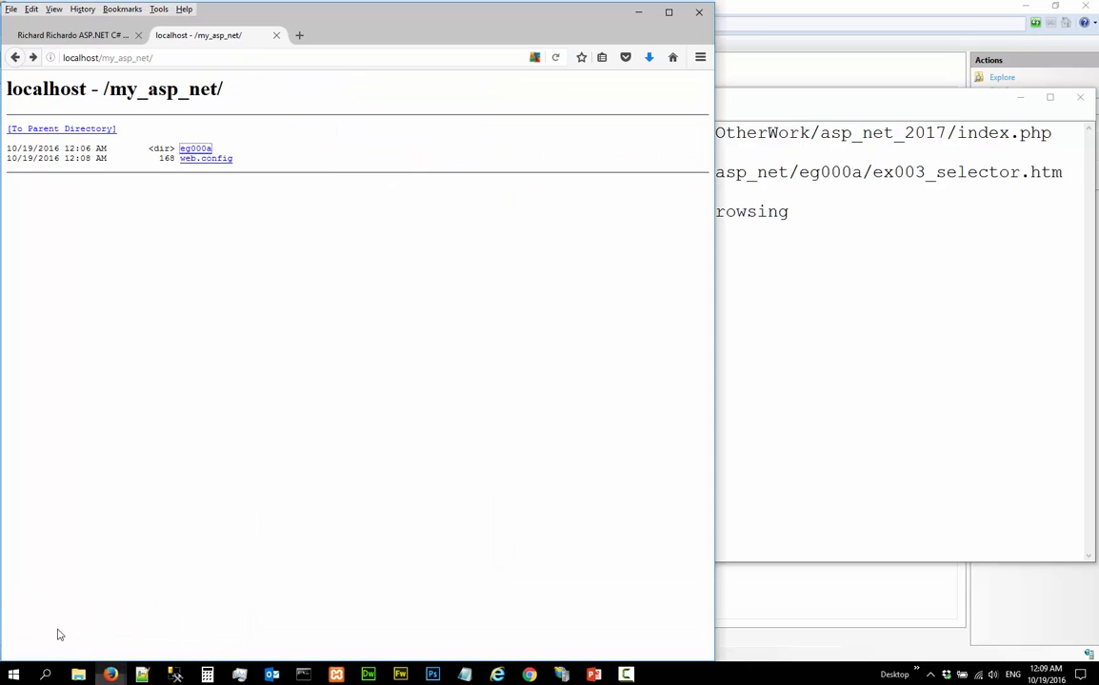
{"action": "left_click", "coordinate": [71, 36]}
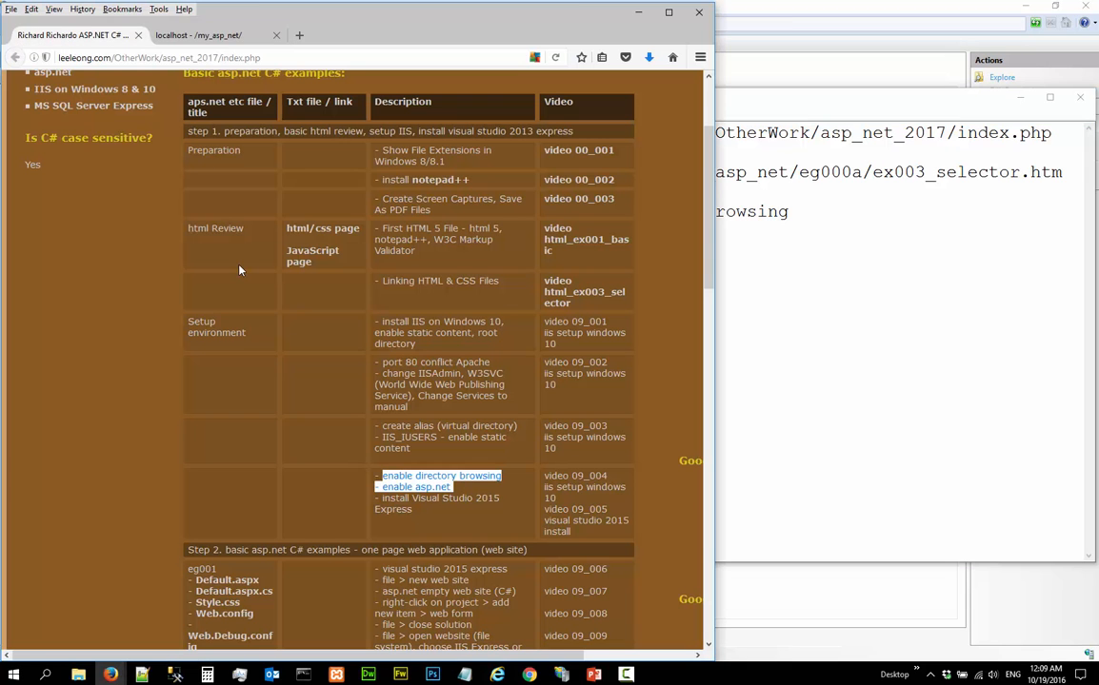
{"action": "scroll", "coordinate": [239, 270], "scroll_direction": "up", "scroll_amount": 3}
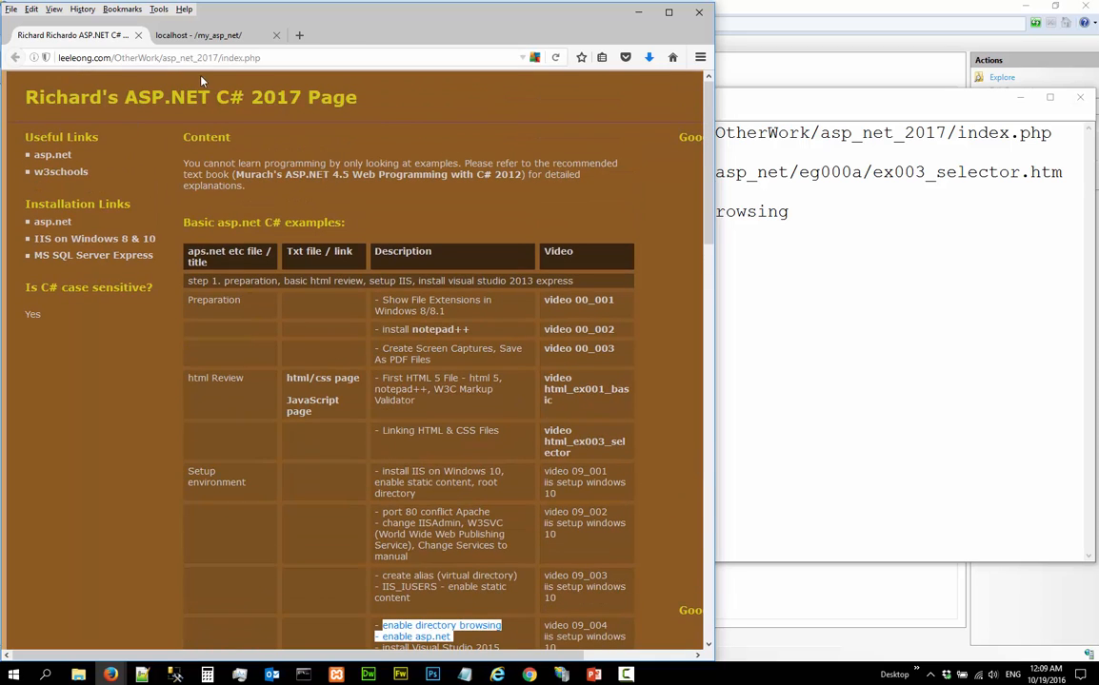
{"action": "scroll", "coordinate": [340, 342], "scroll_direction": "down", "scroll_amount": 5}
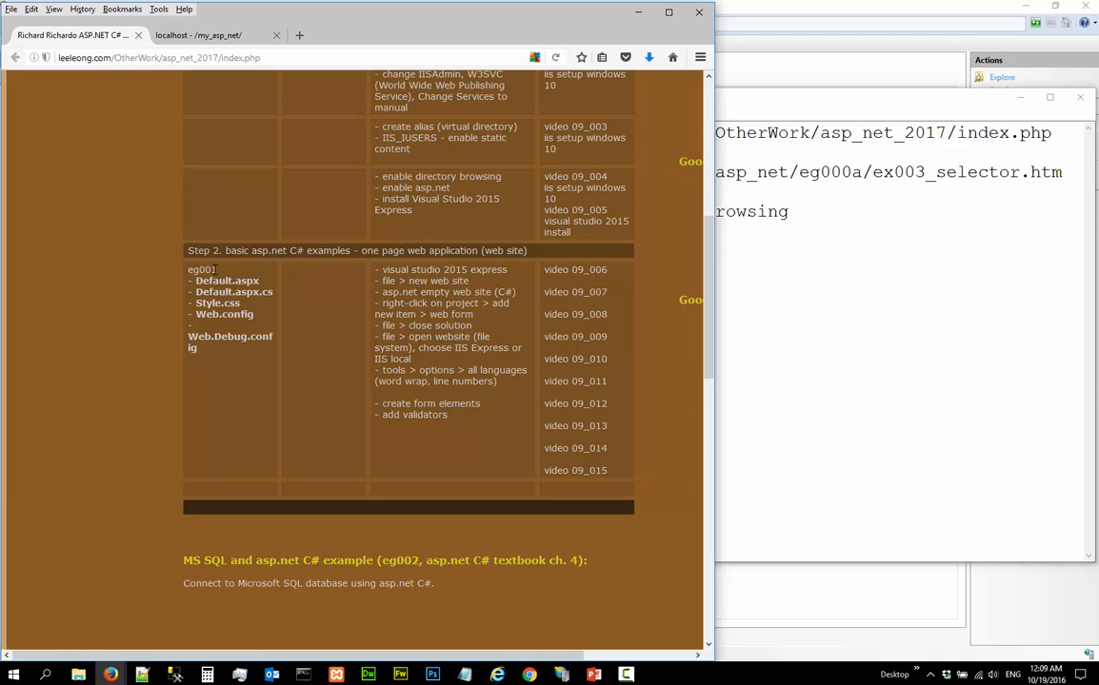
Step: Create a folder named eg000b in C:\temp\my_asp_net with File Explorer and open it
{"action": "left_click", "coordinate": [84, 674]}
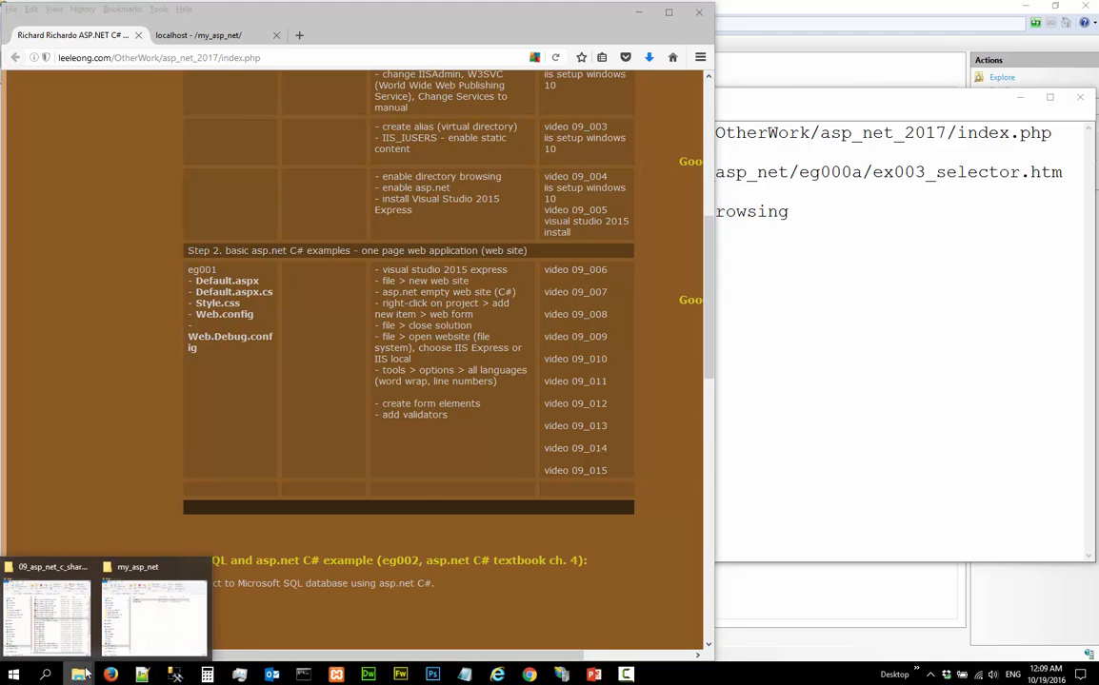
{"action": "left_click", "coordinate": [147, 571]}
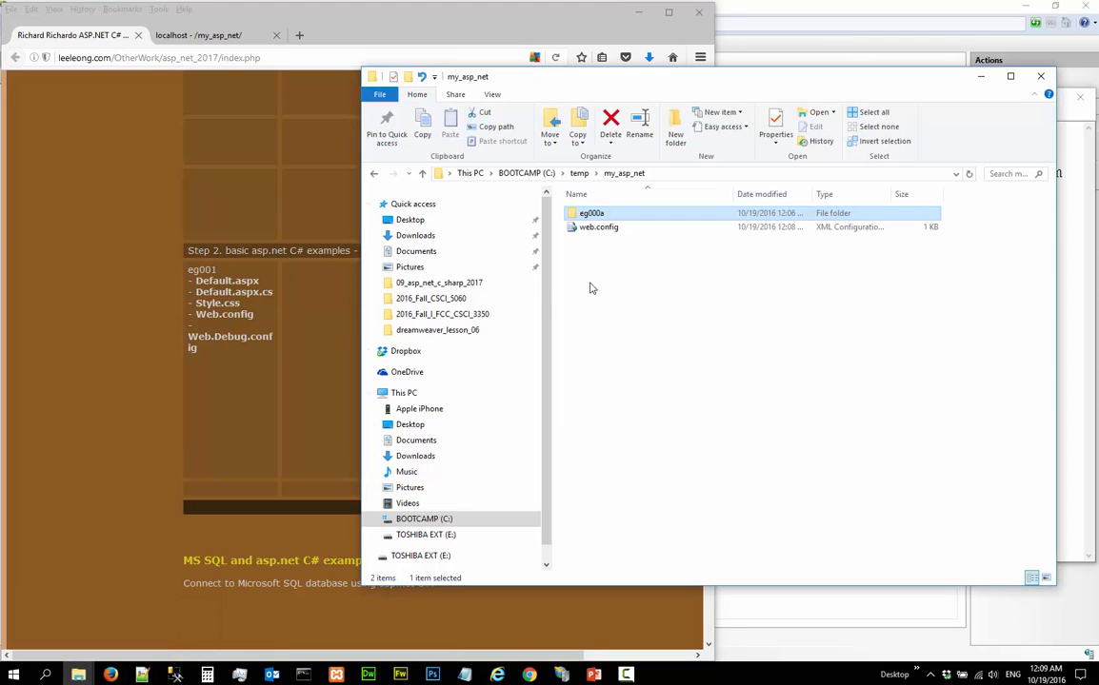
{"action": "left_click", "coordinate": [633, 276]}
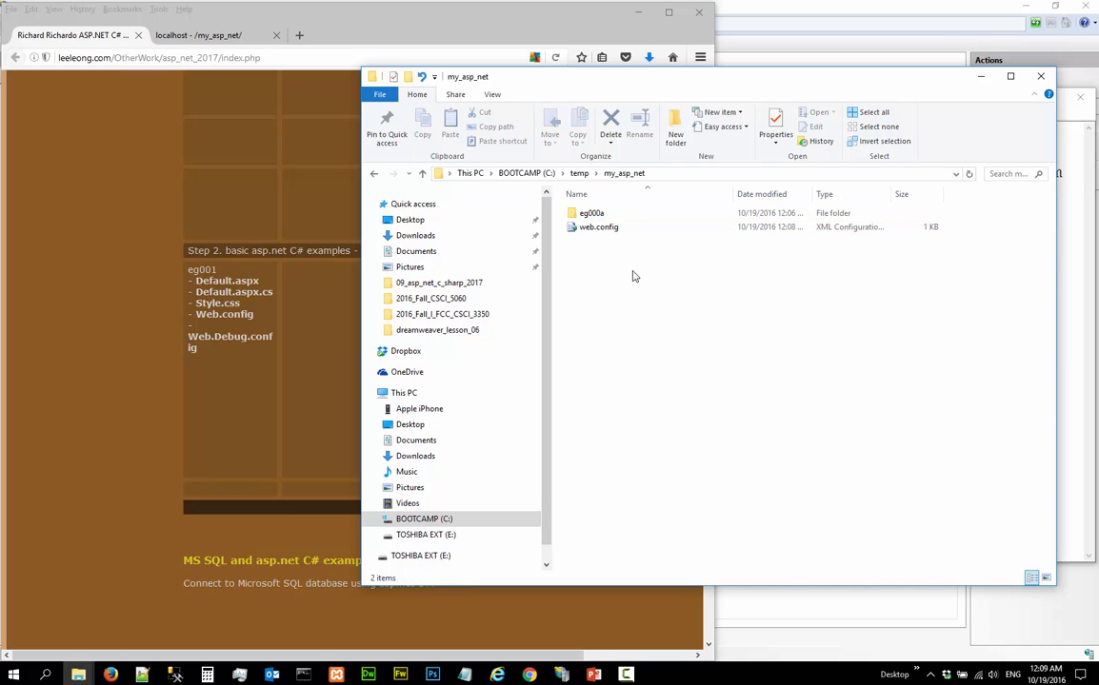
{"action": "right_click", "coordinate": [632, 302]}
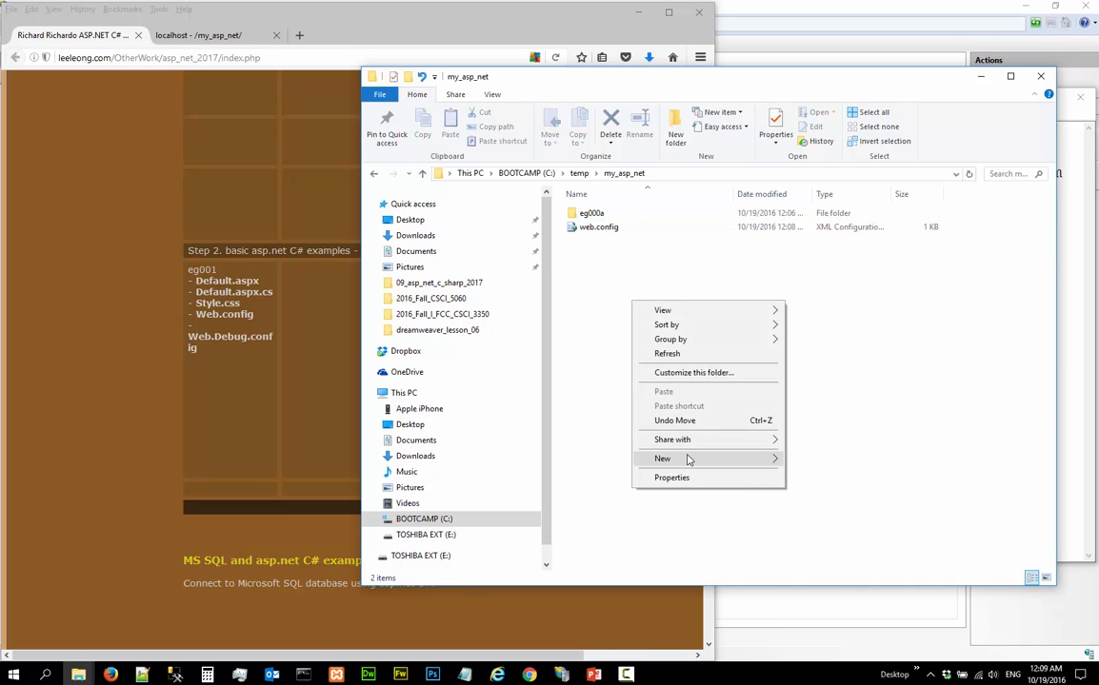
{"action": "mouse_move", "coordinate": [688, 461]}
{"action": "left_click", "coordinate": [810, 461]}
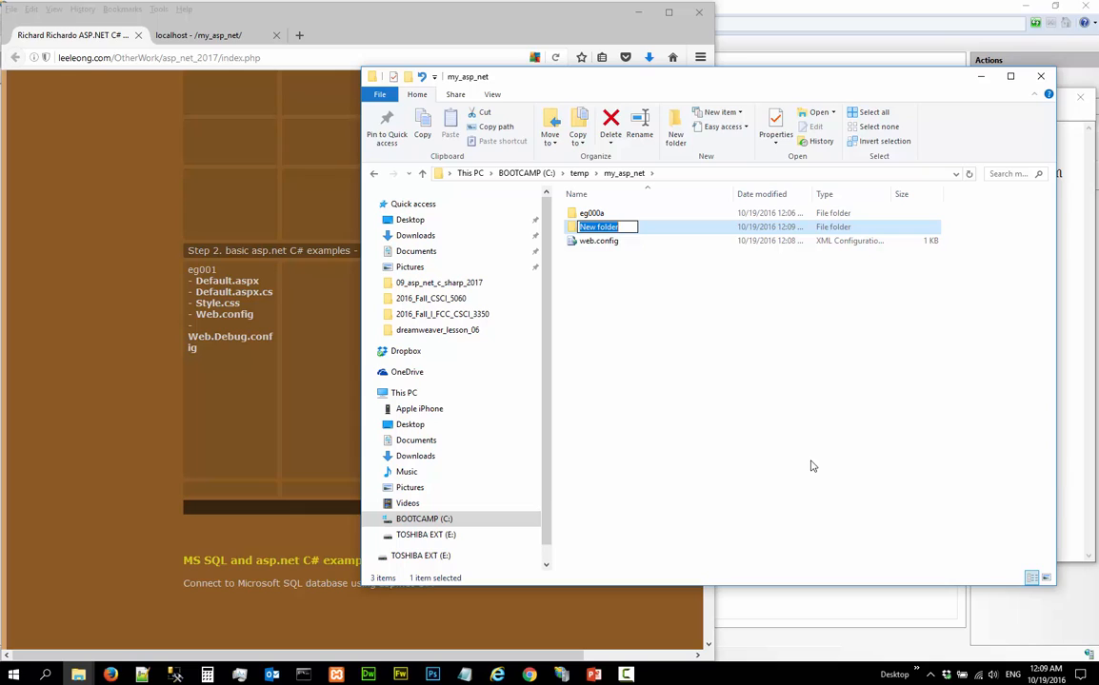
{"action": "type", "text": "eg000b"}
{"action": "key", "text": "Return"}
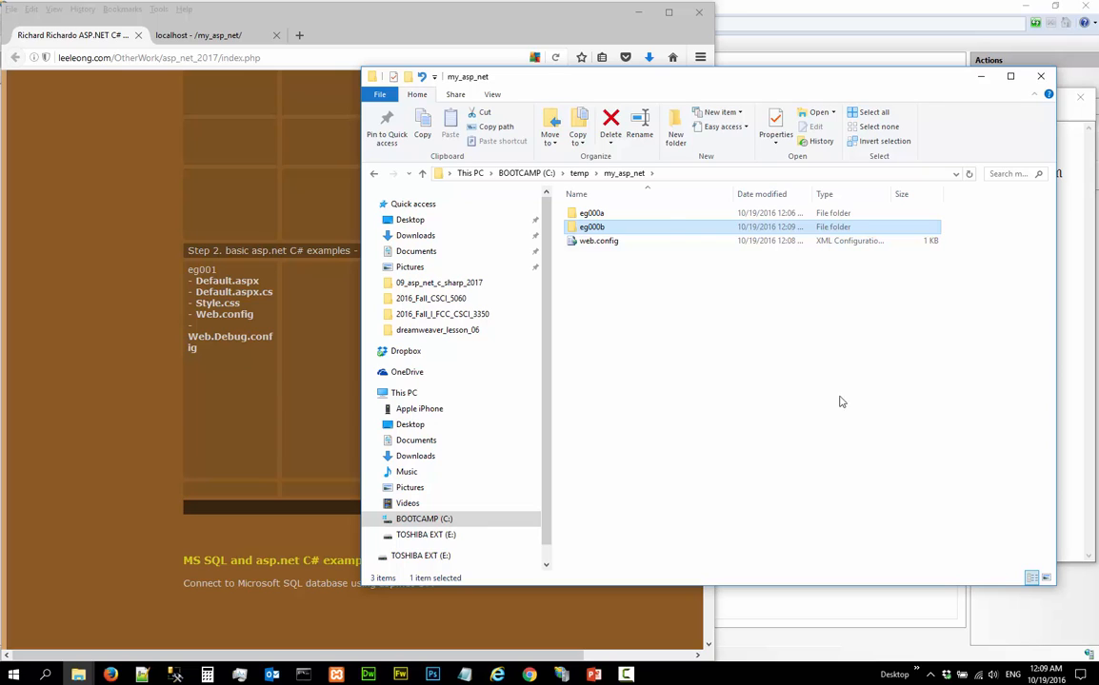
{"action": "double_click", "coordinate": [669, 228]}
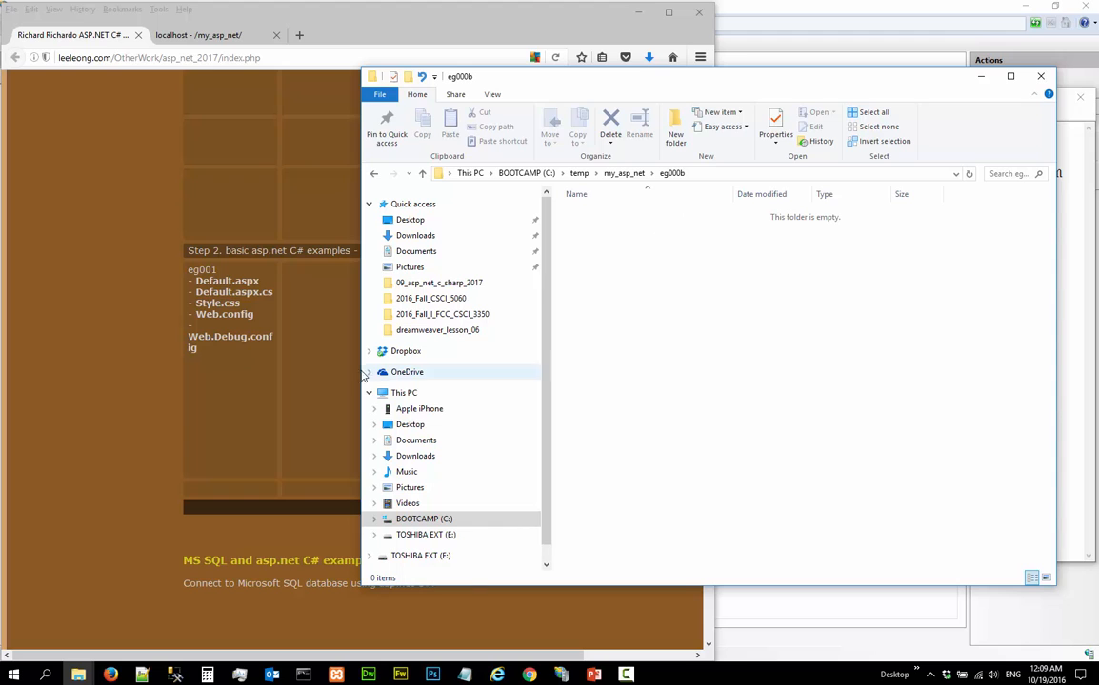
Step: Save the linked Default.aspx file of eg001 from the course page into the my_asp_net\eg000b folder
{"action": "right_click", "coordinate": [228, 284]}
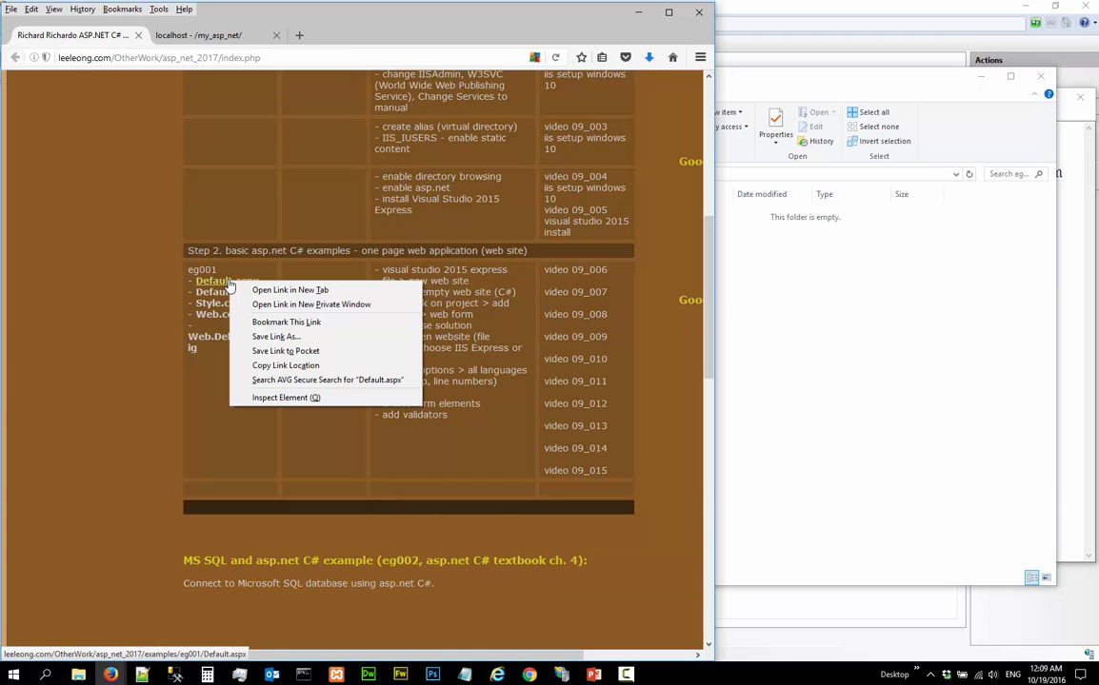
{"action": "left_click", "coordinate": [281, 336]}
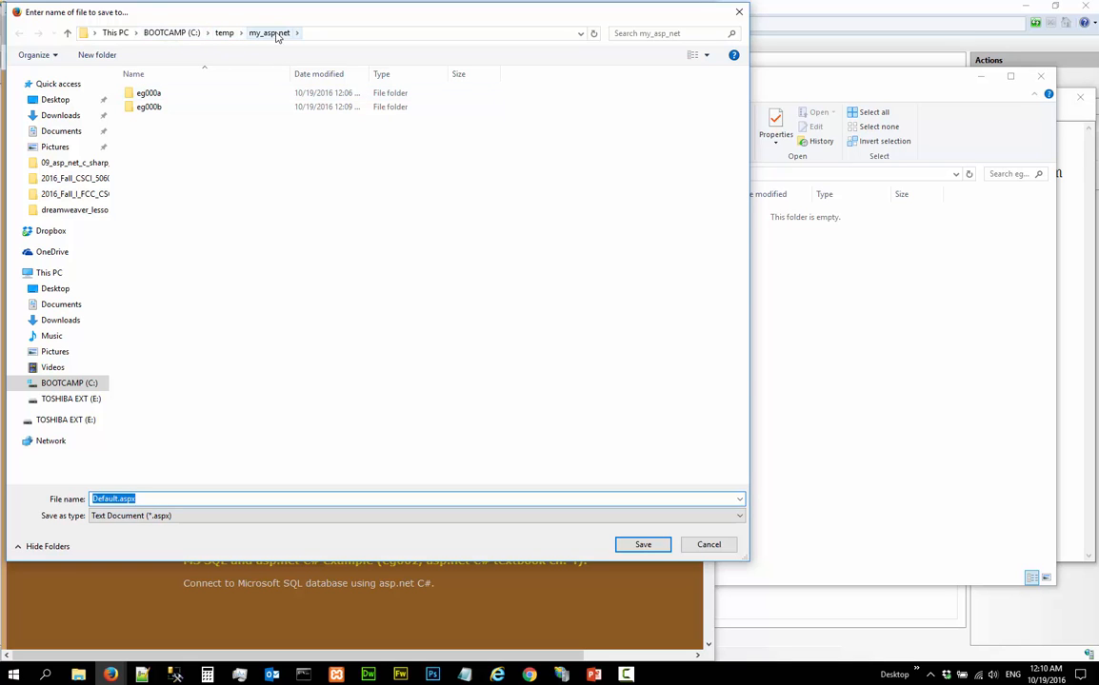
{"action": "double_click", "coordinate": [143, 106]}
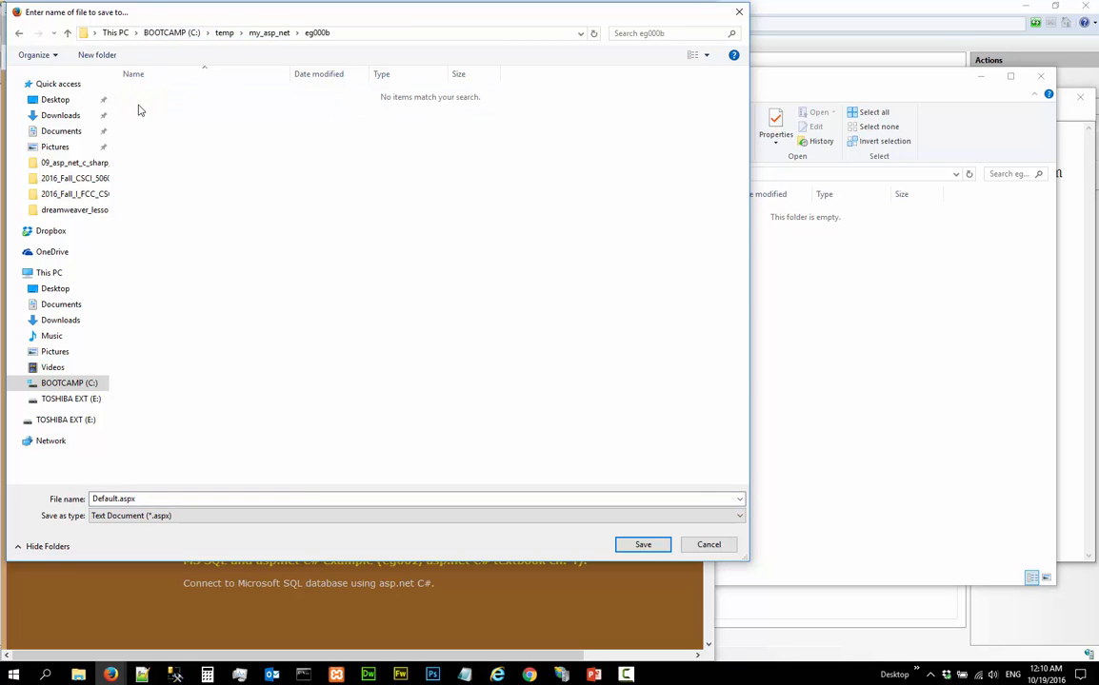
{"action": "left_click", "coordinate": [648, 546]}
Step: Save the linked Default.aspx.cs file of eg001 into the eg000b folder
{"action": "right_click", "coordinate": [242, 301]}
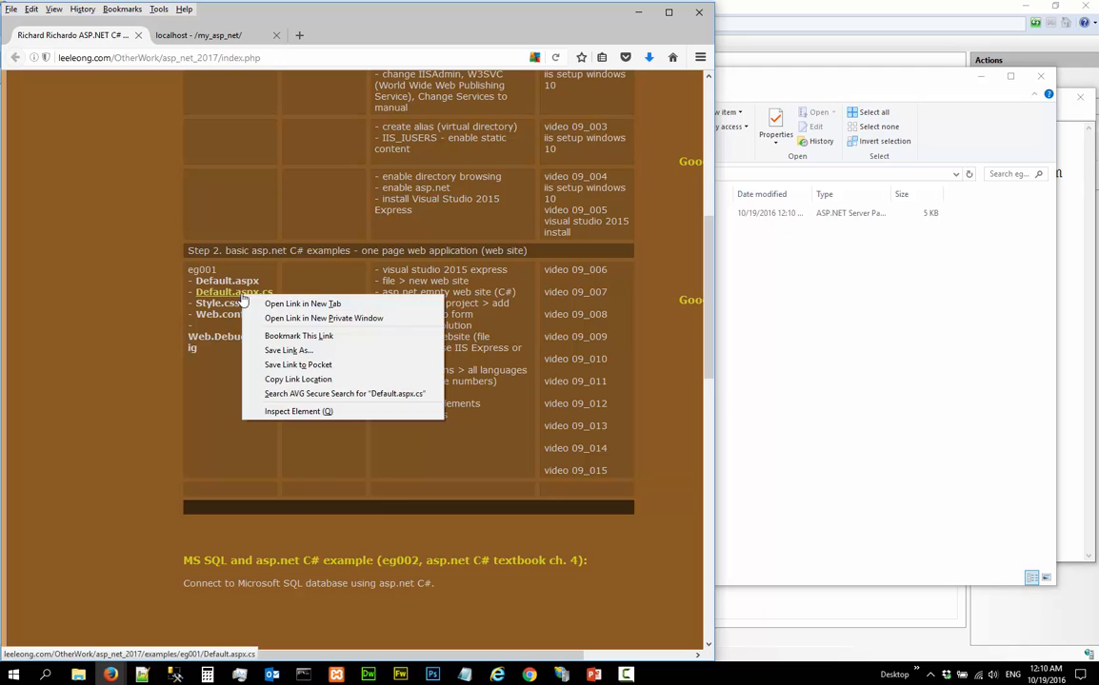
{"action": "left_click", "coordinate": [290, 352]}
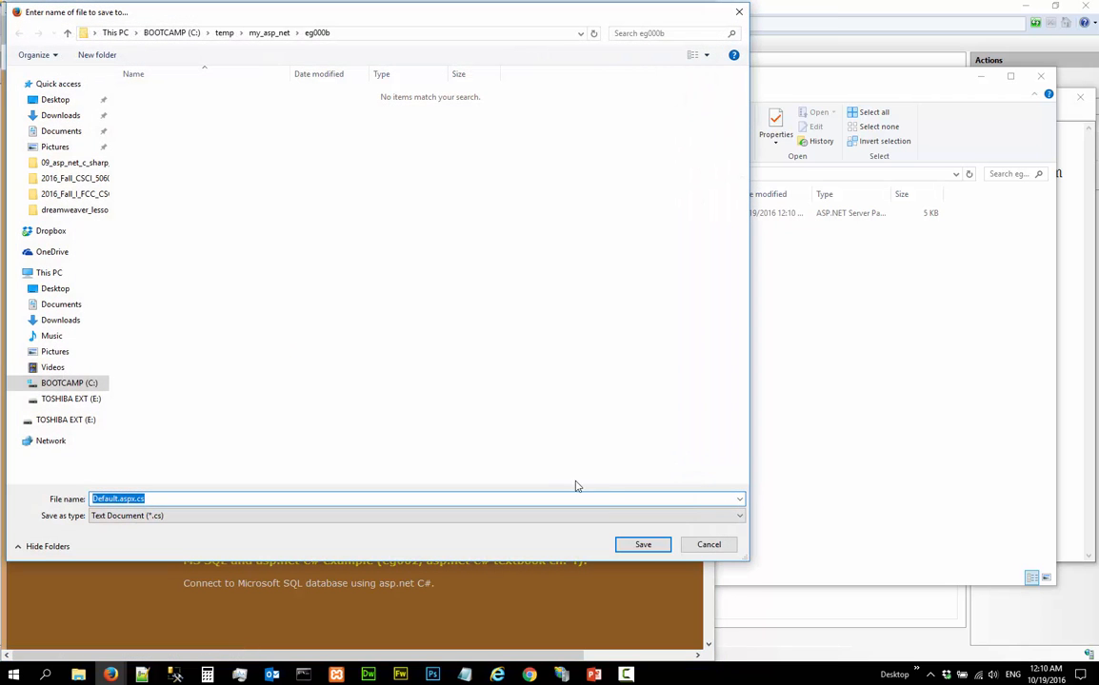
{"action": "left_click", "coordinate": [642, 545]}
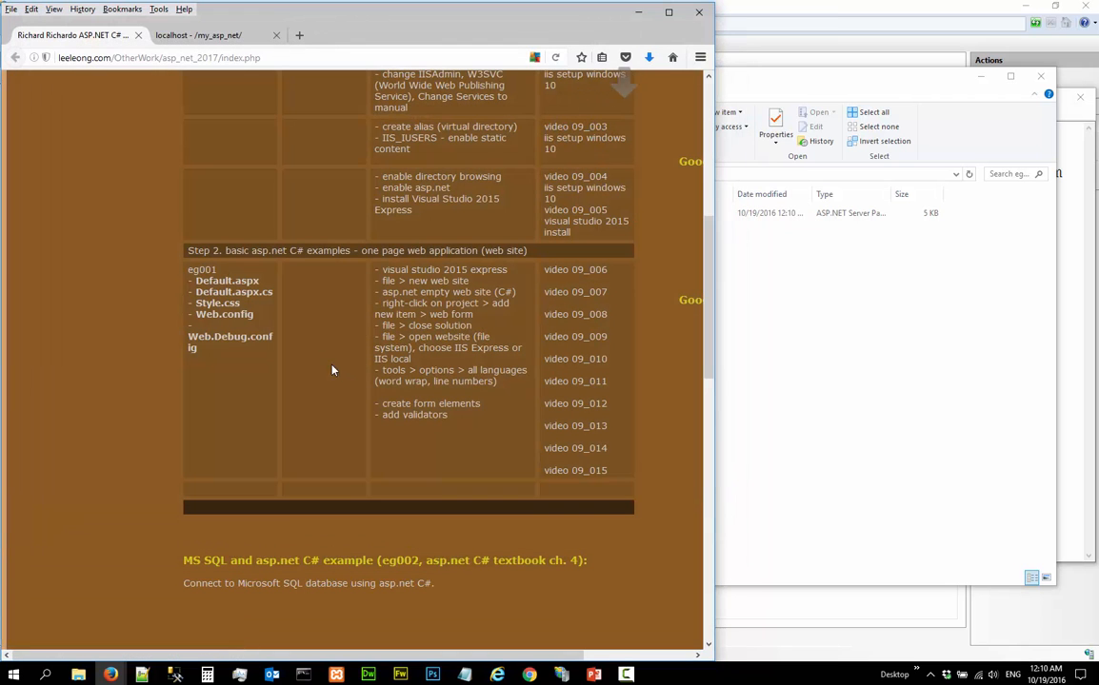
Step: Save the linked Style.css file of eg001 into the eg000b folder
{"action": "right_click", "coordinate": [231, 305]}
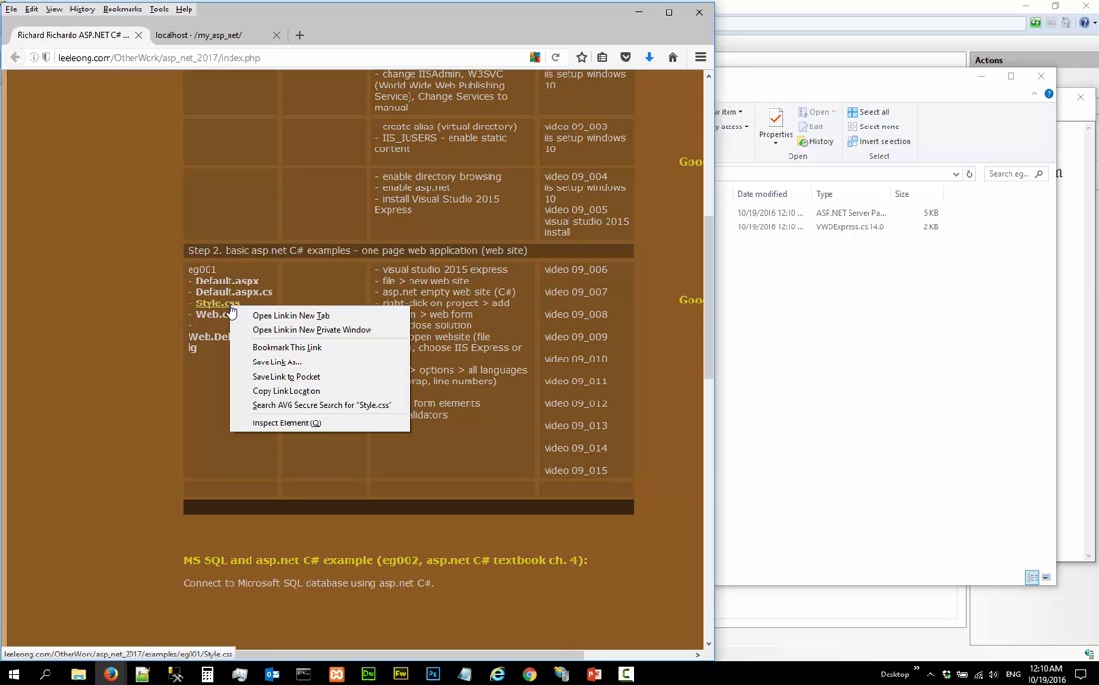
{"action": "left_click", "coordinate": [285, 363]}
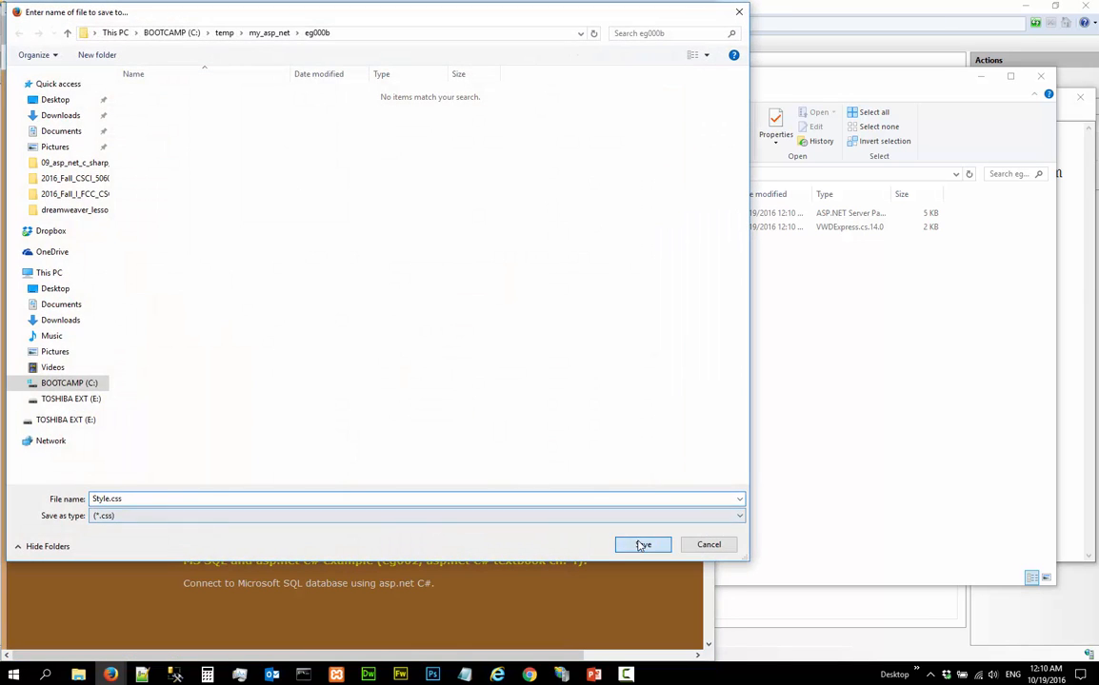
{"action": "left_click", "coordinate": [641, 545]}
Step: Save the linked Web.config and Web.Debug.config files of eg001 into eg000b and check the folder in File Explorer
{"action": "right_click", "coordinate": [224, 314]}
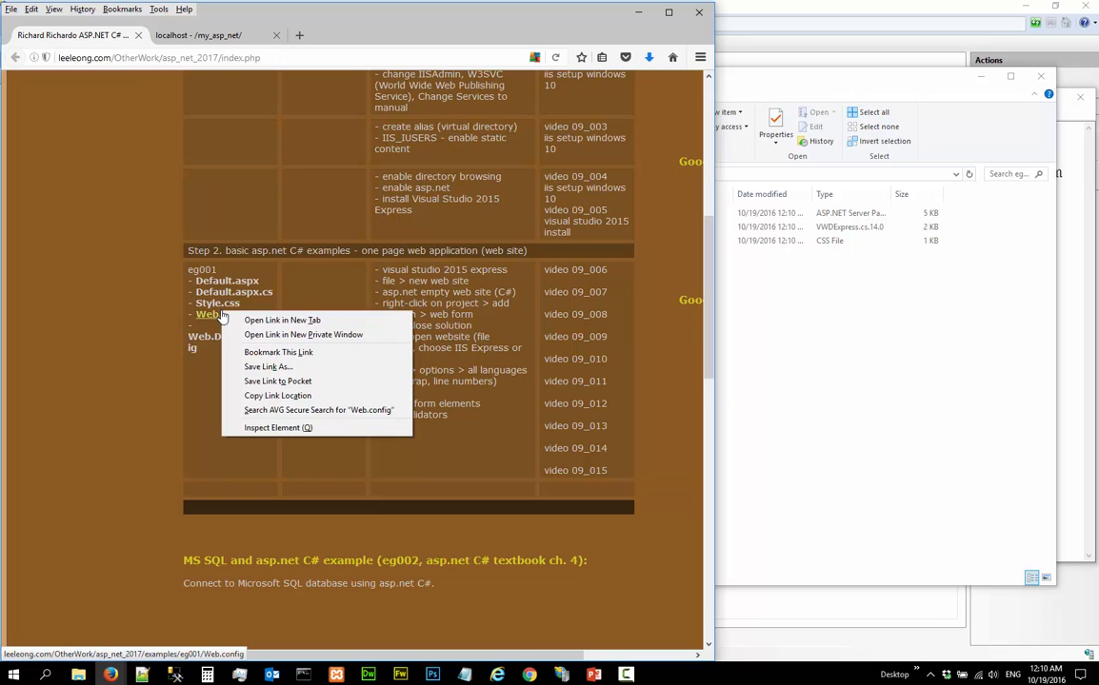
{"action": "left_click", "coordinate": [268, 367]}
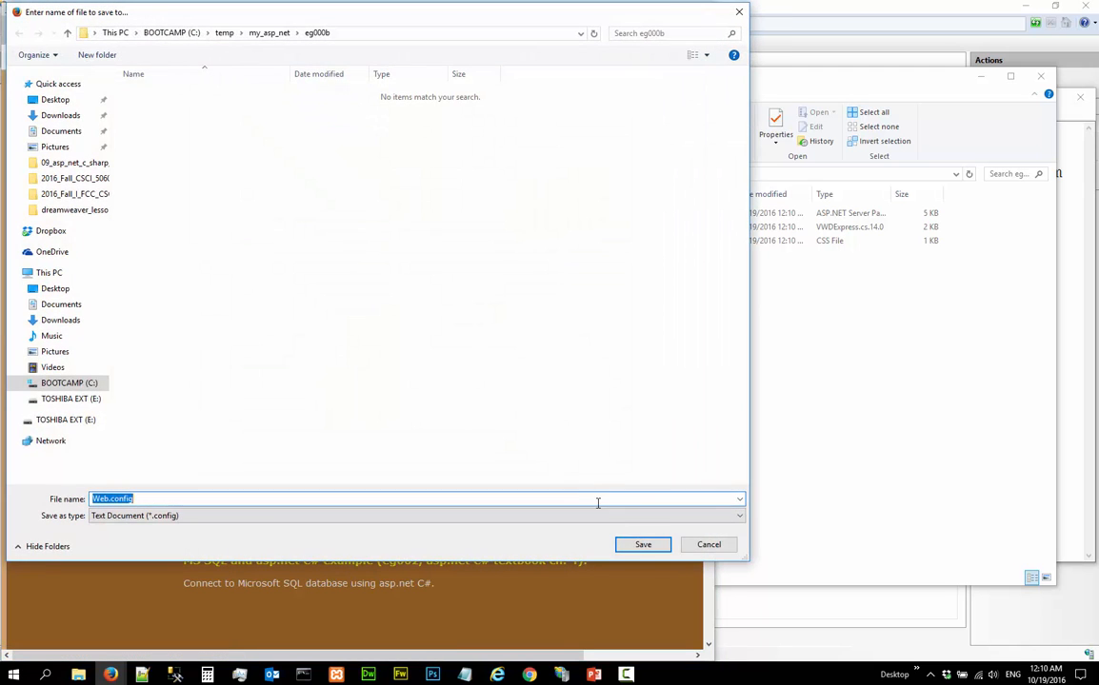
{"action": "left_click", "coordinate": [640, 547]}
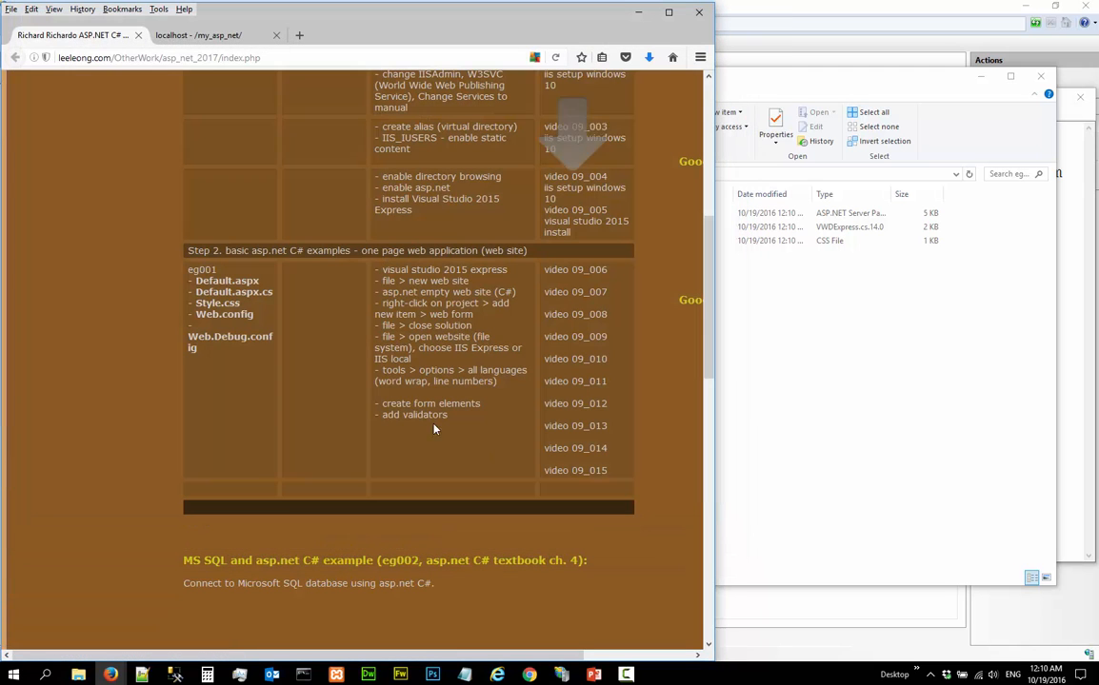
{"action": "right_click", "coordinate": [242, 341]}
{"action": "left_click", "coordinate": [287, 392]}
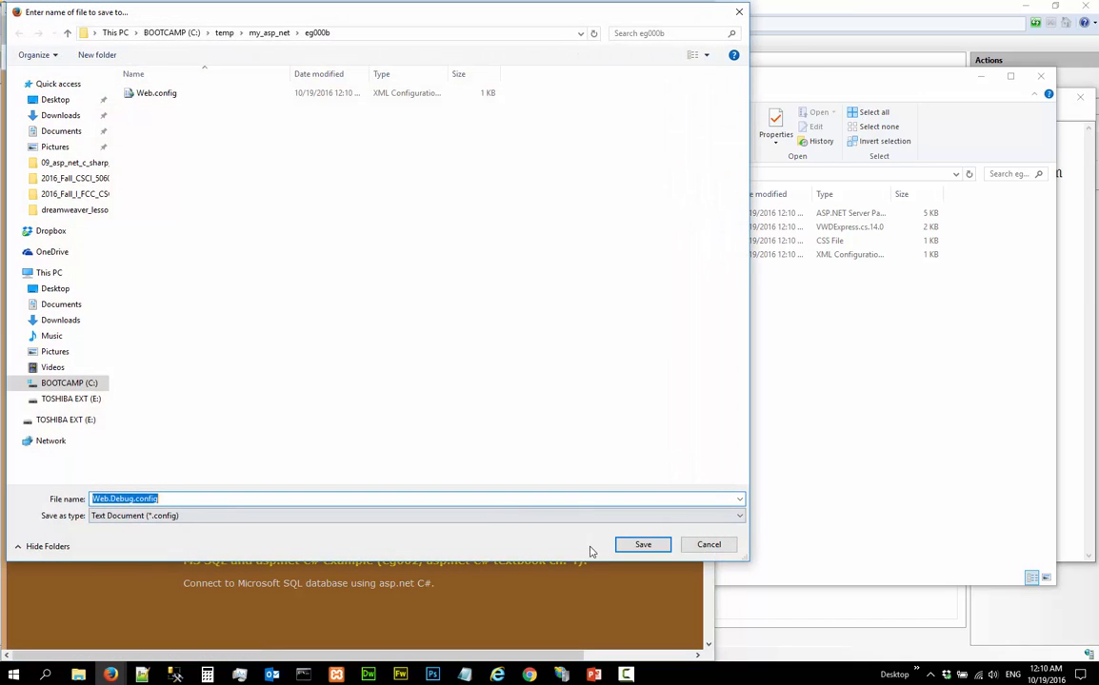
{"action": "left_click", "coordinate": [639, 547]}
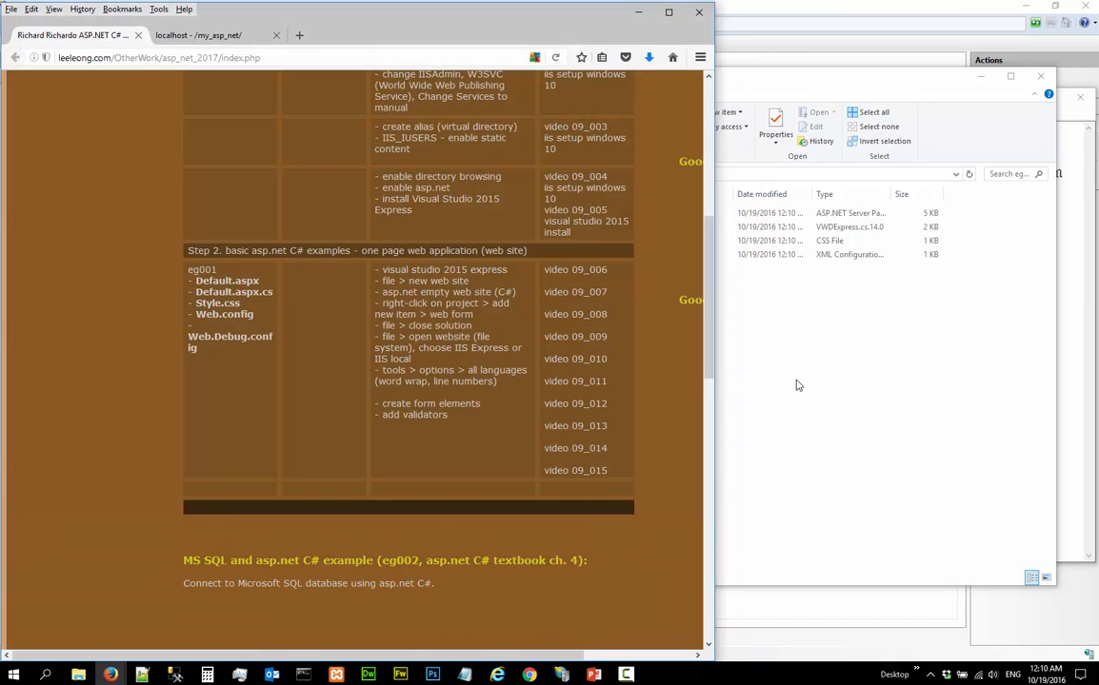
{"action": "left_click", "coordinate": [798, 385]}
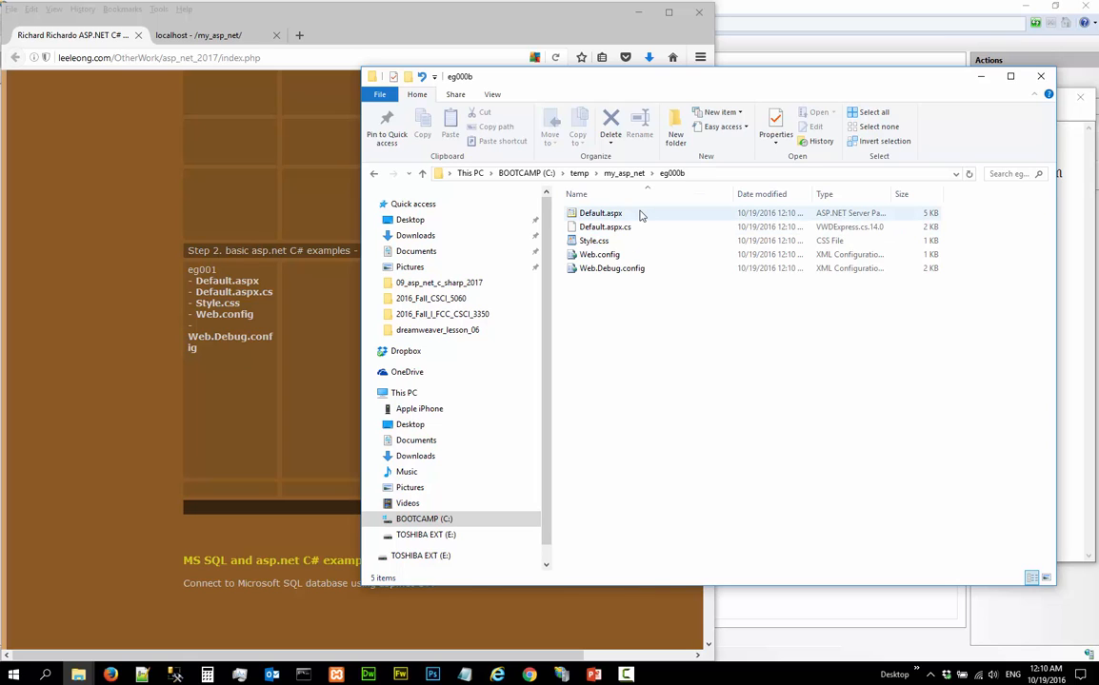
Step: Reload the localhost/my_asp_net listing in Firefox, open Default.aspx in eg000b and read the reason given on the page
{"action": "left_click", "coordinate": [172, 42]}
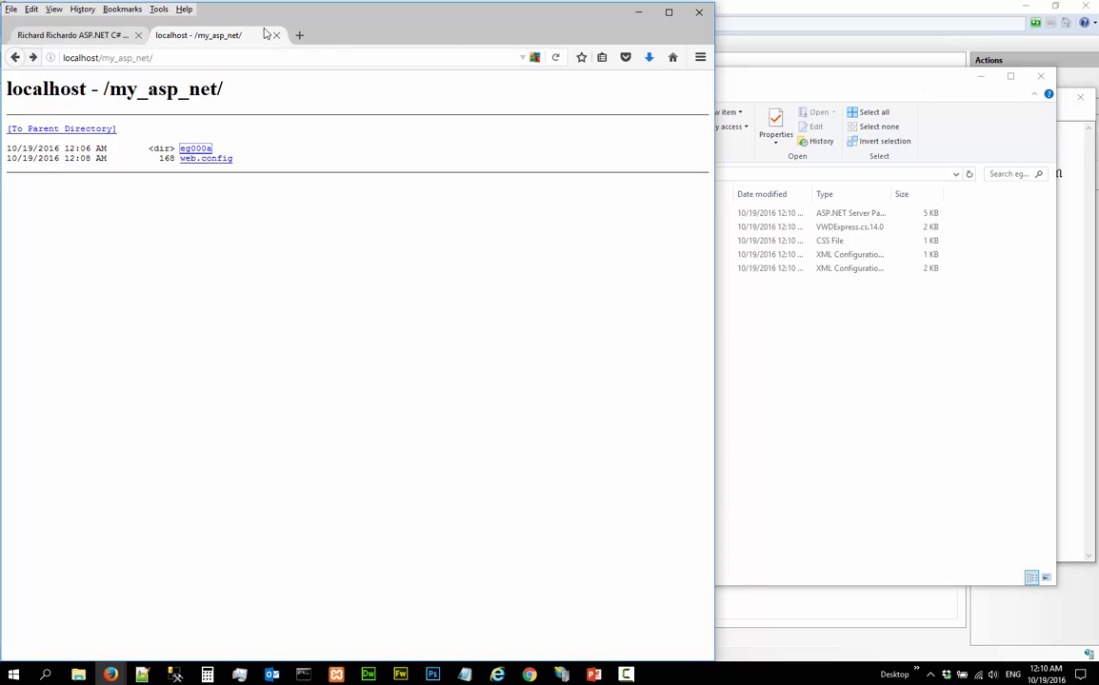
{"action": "left_click", "coordinate": [555, 57]}
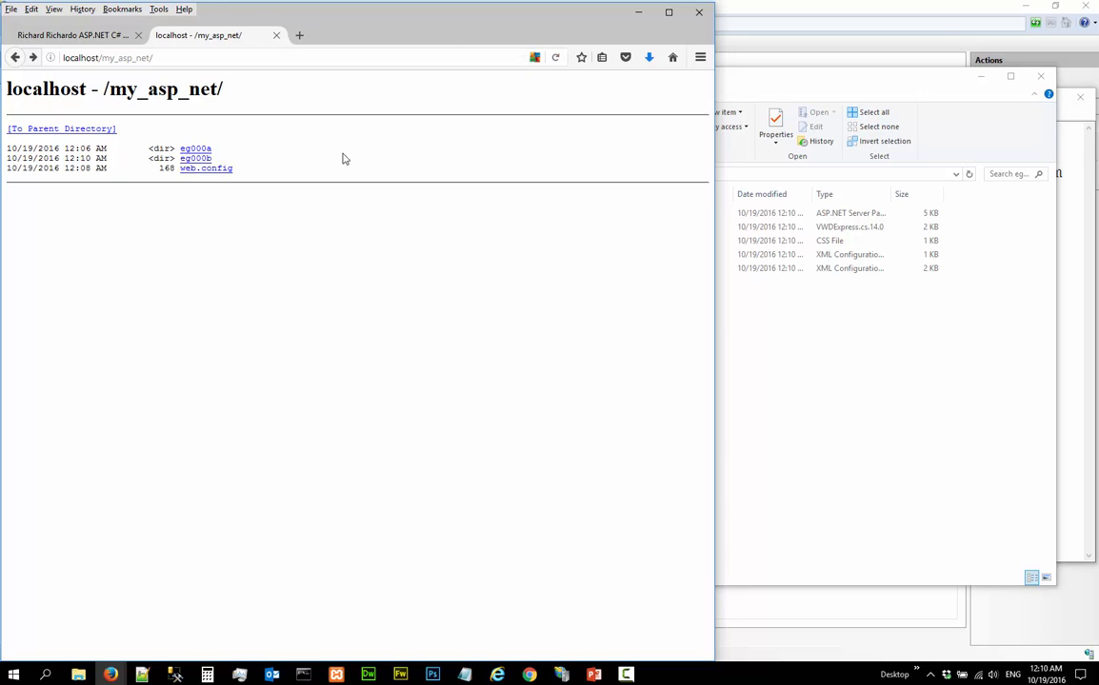
{"action": "left_click", "coordinate": [197, 160]}
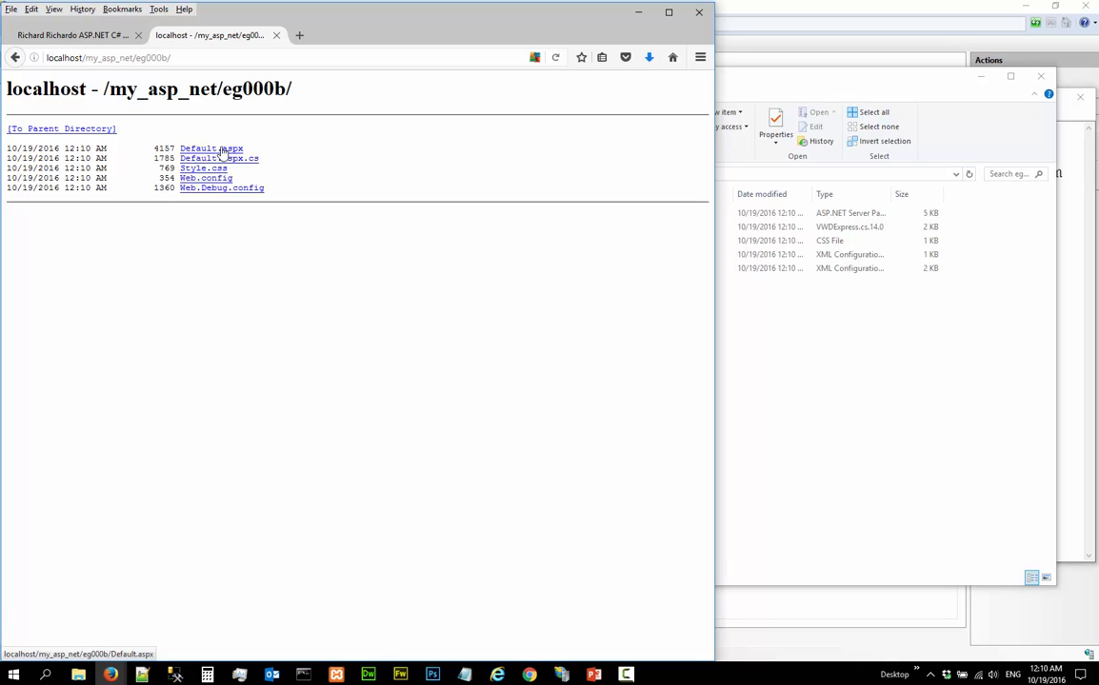
{"action": "left_click", "coordinate": [222, 150]}
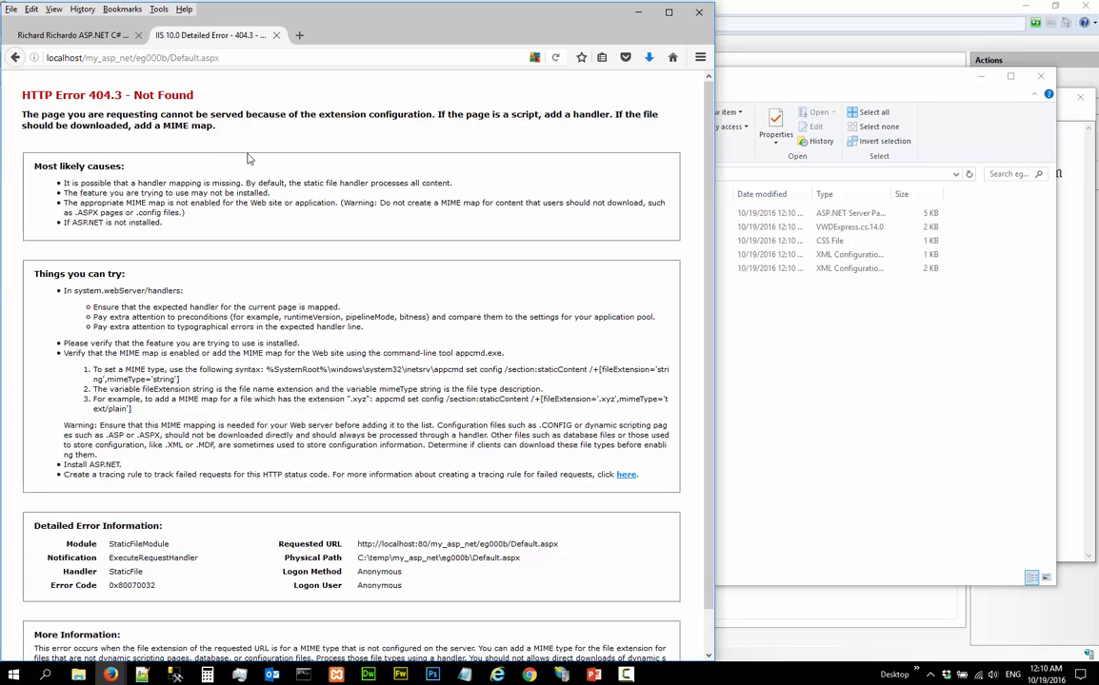
{"action": "left_click_drag", "start_coordinate": [318, 115], "coordinate": [432, 115]}
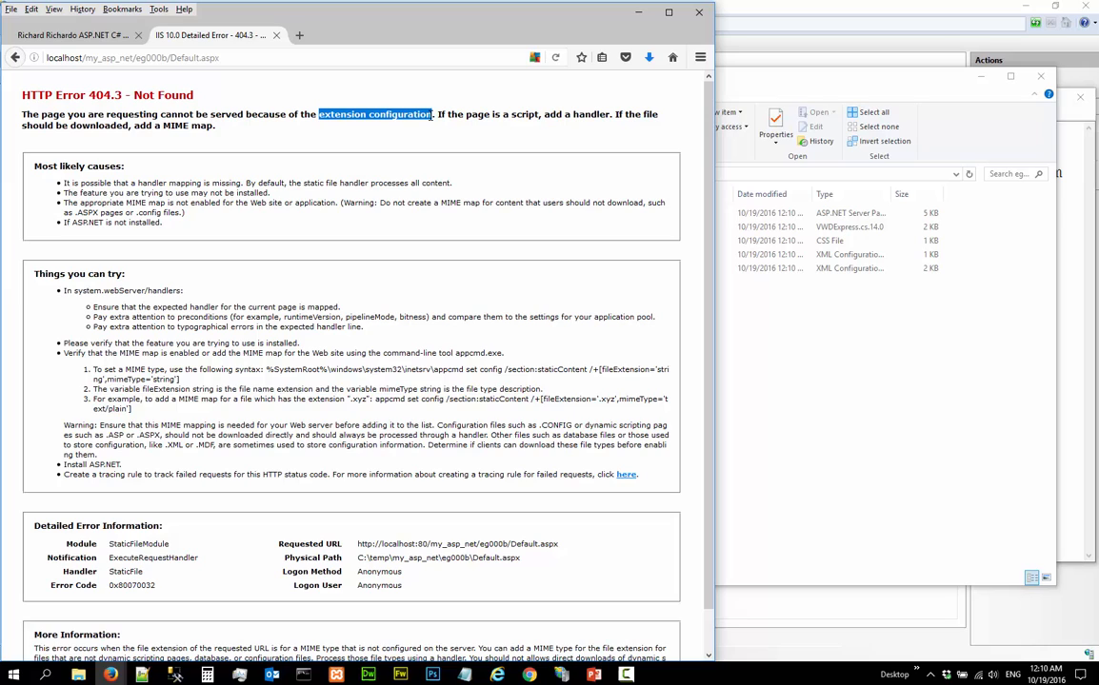
{"action": "left_click", "coordinate": [267, 135]}
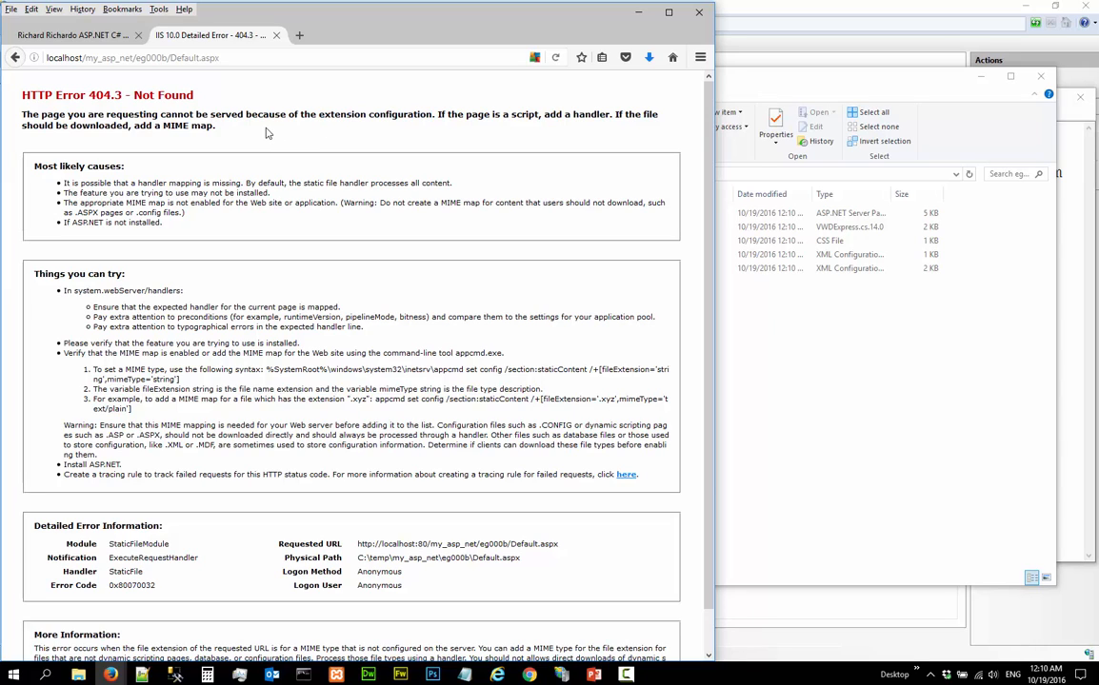
Step: Open the Windows Features dialog from Programs and Features in Control Panel and enlarge it to show the whole feature list
{"action": "left_click", "coordinate": [726, 87]}
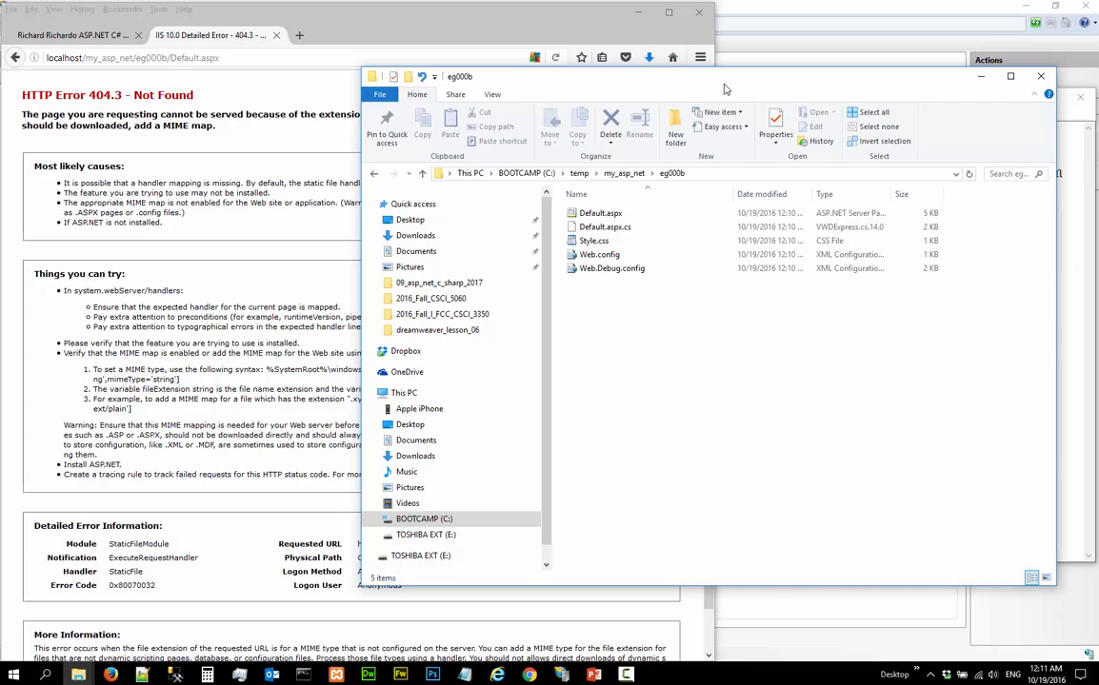
{"action": "left_click", "coordinate": [14, 674]}
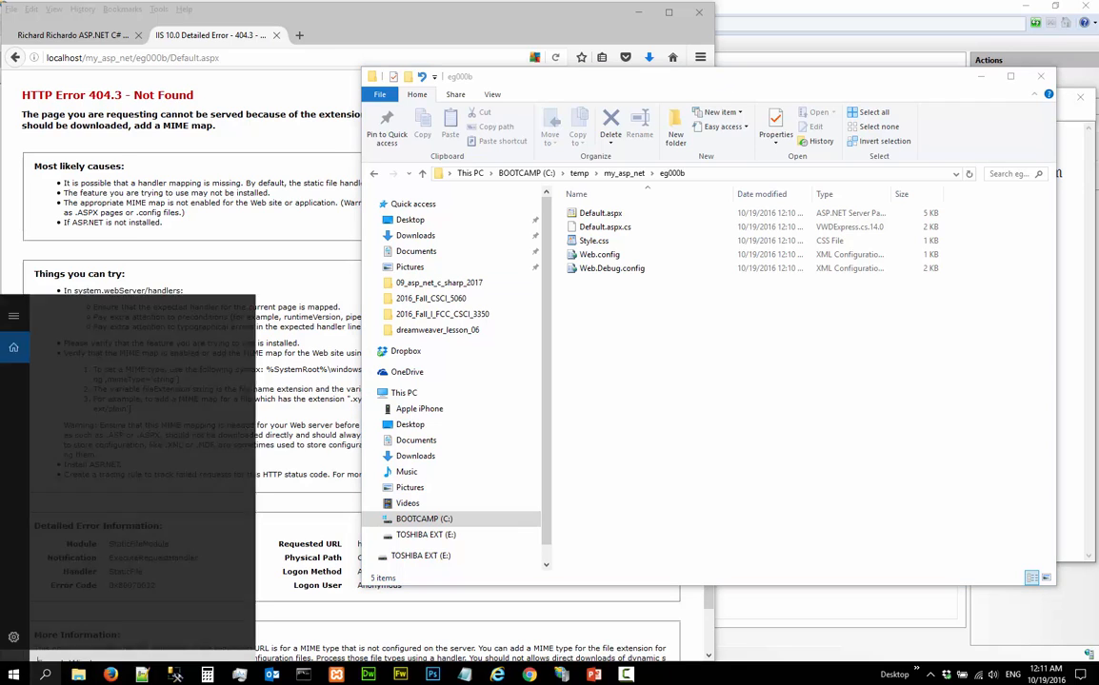
{"action": "type", "text": "c"}
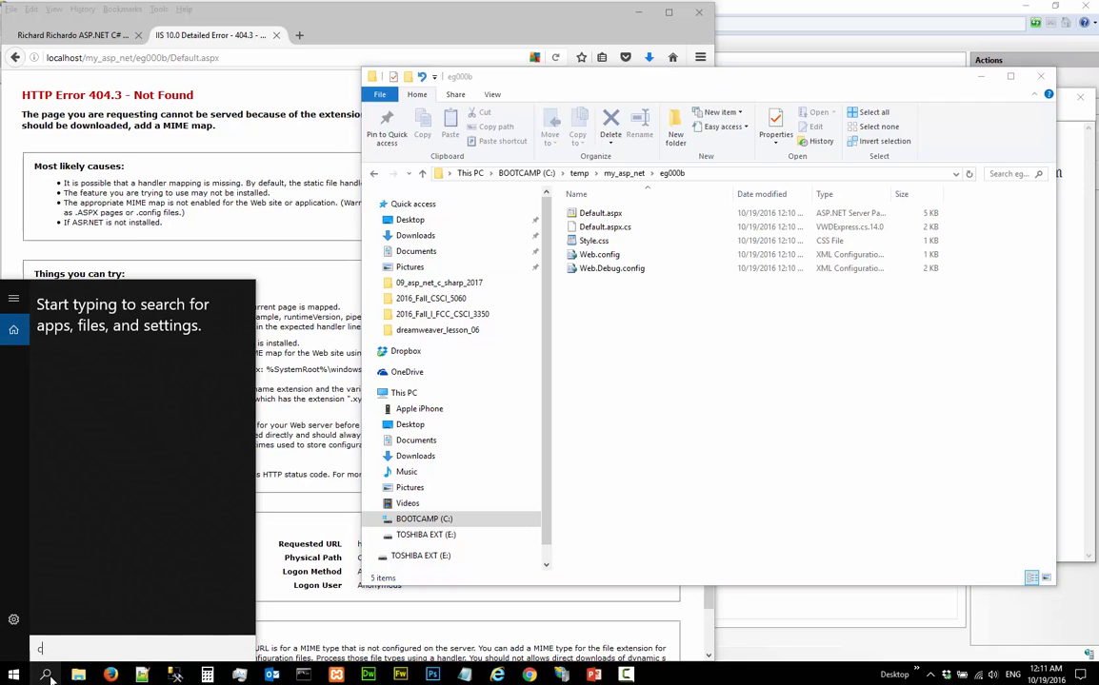
{"action": "type", "text": "ontrol pa"}
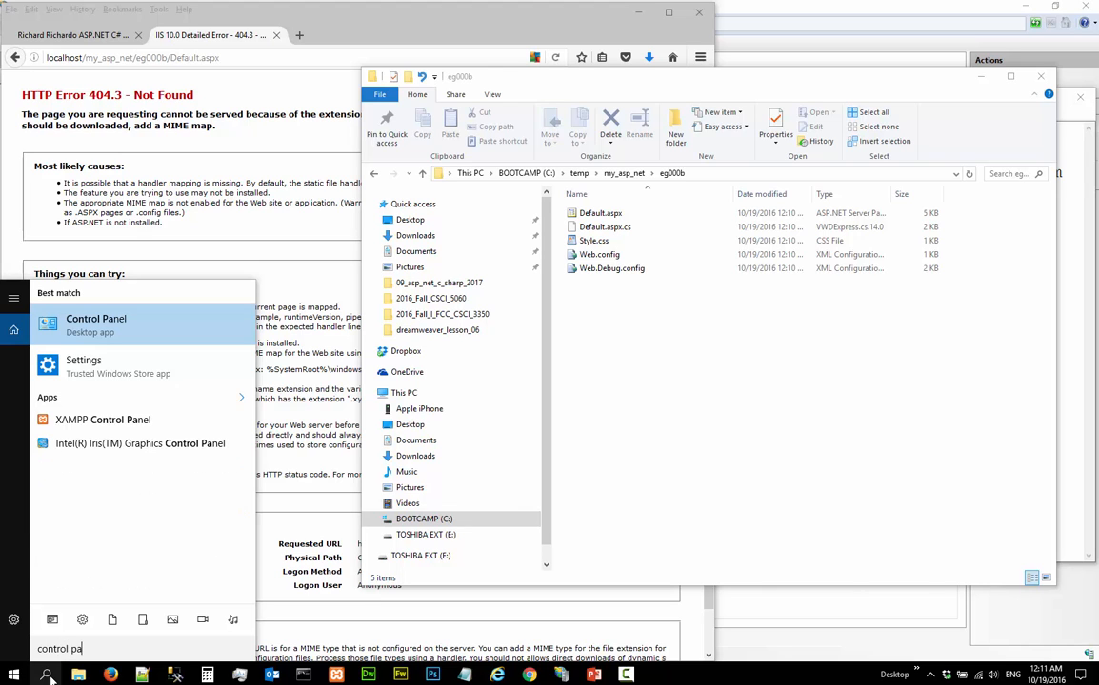
{"action": "left_click", "coordinate": [82, 330]}
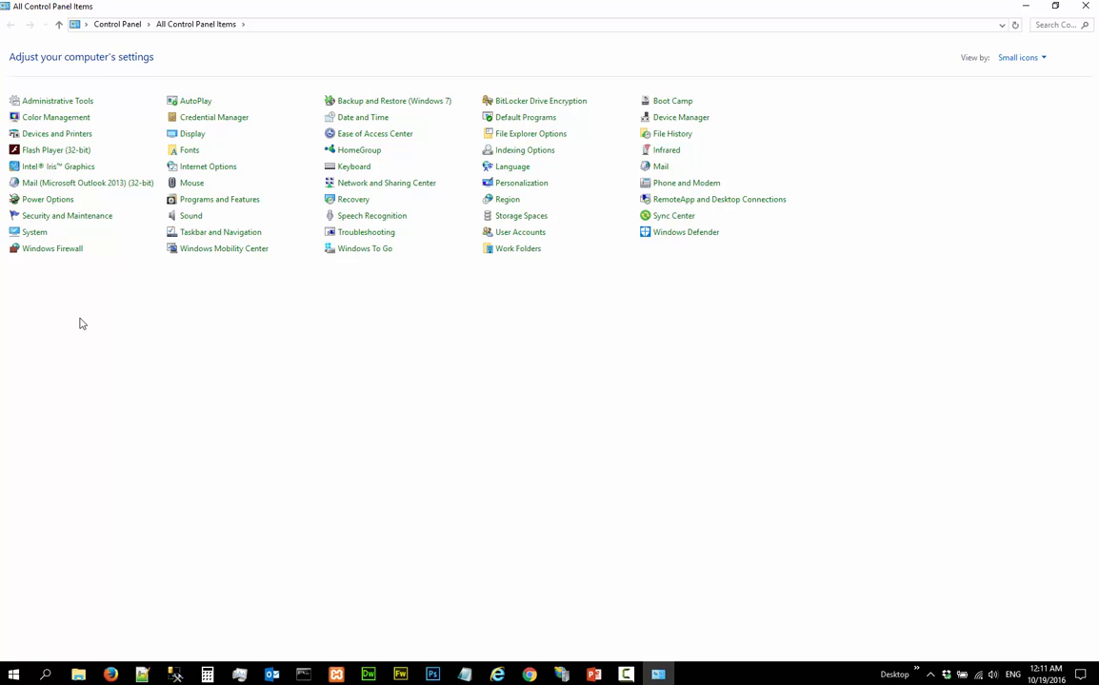
{"action": "left_click", "coordinate": [214, 202]}
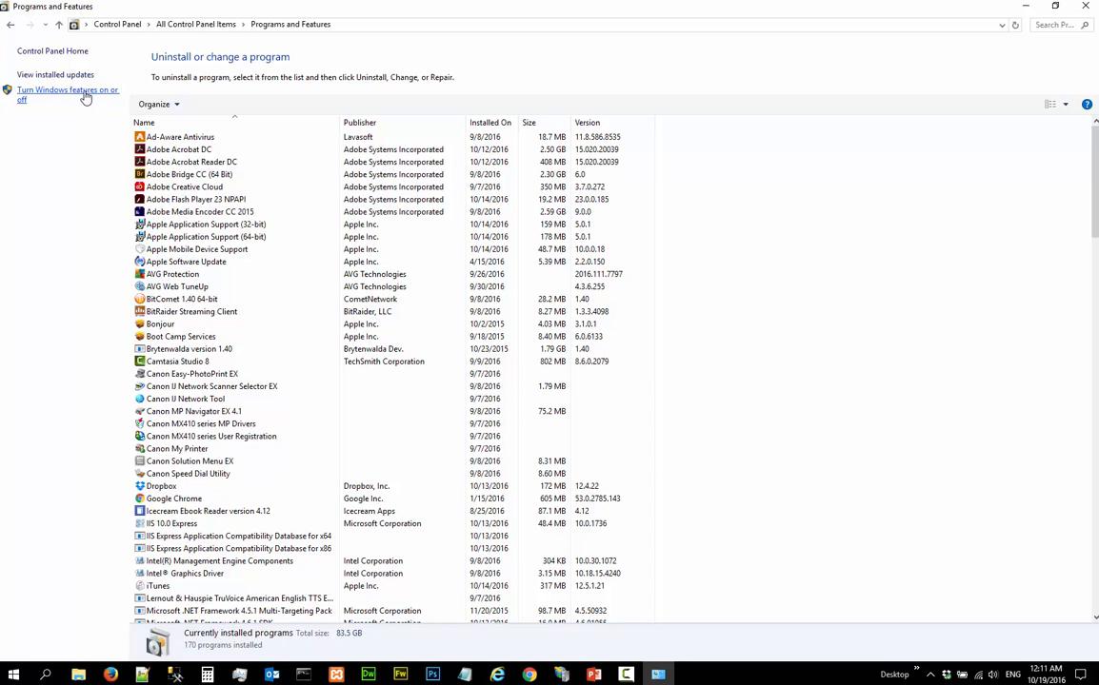
{"action": "left_click", "coordinate": [83, 95]}
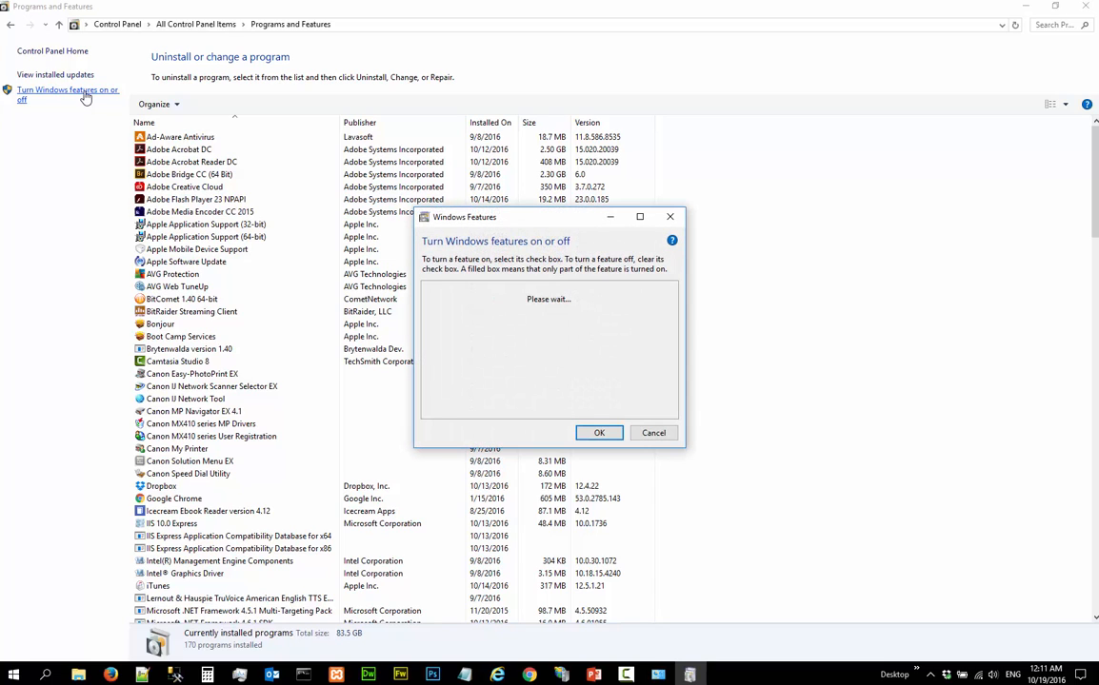
{"action": "left_click_drag", "start_coordinate": [493, 219], "coordinate": [183, 136]}
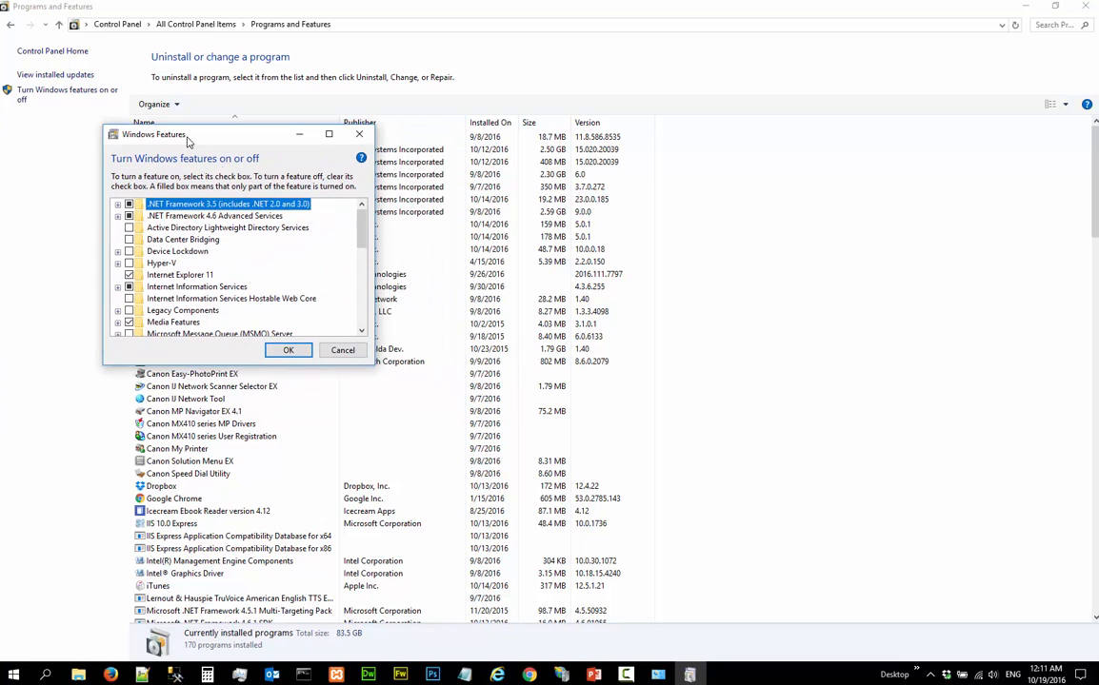
{"action": "left_click_drag", "start_coordinate": [371, 363], "coordinate": [669, 613]}
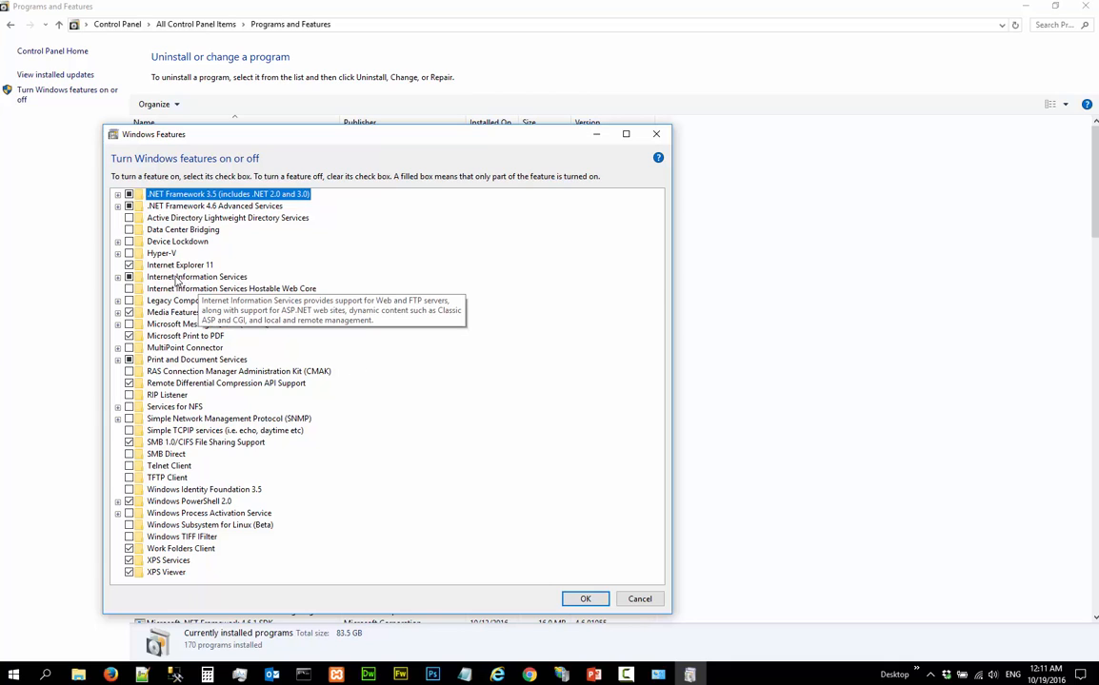
Step: Select ASP.NET 4.6 in the Application Development Features of World Wide Web Services under Internet Information Services
{"action": "left_click", "coordinate": [118, 277]}
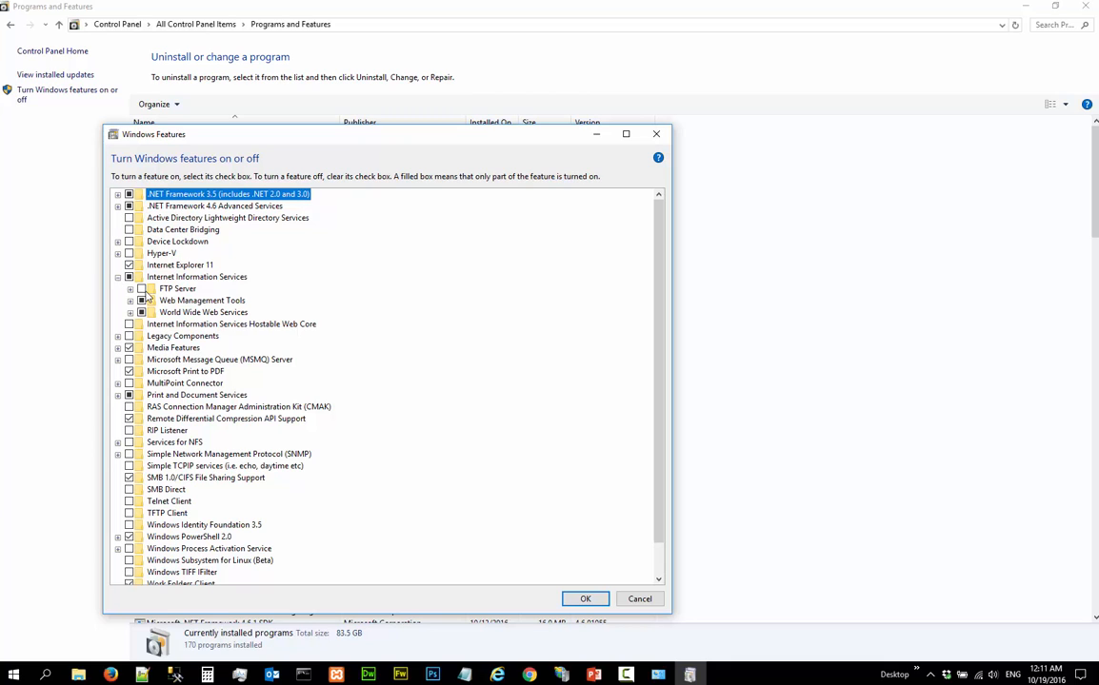
{"action": "left_click", "coordinate": [131, 313]}
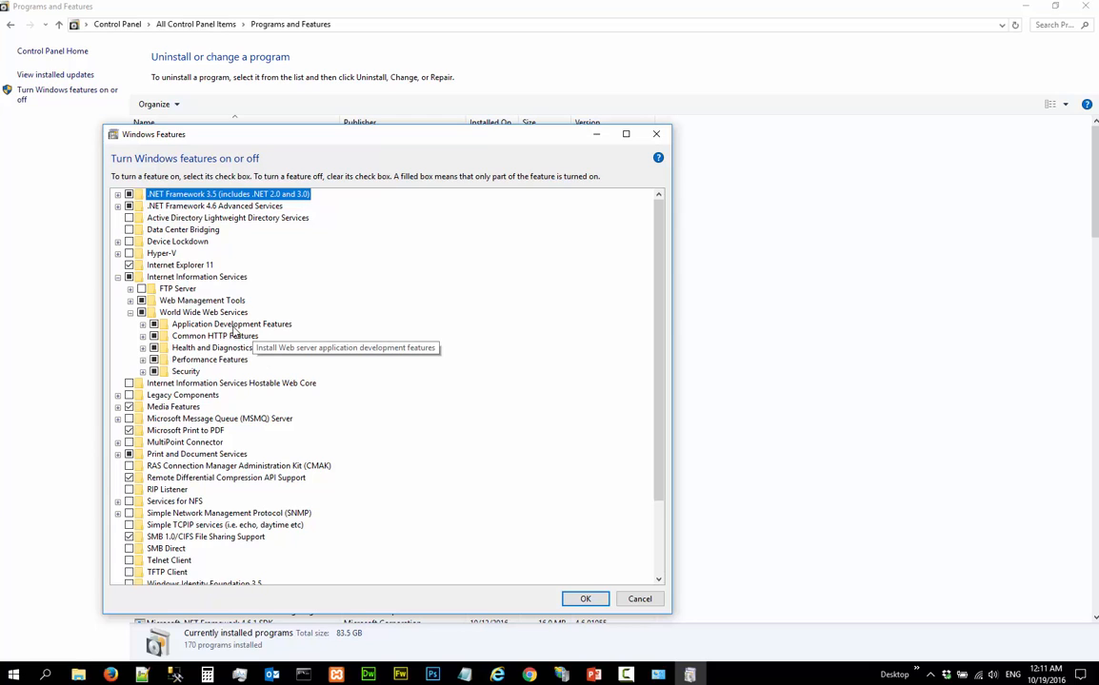
{"action": "left_click", "coordinate": [143, 325]}
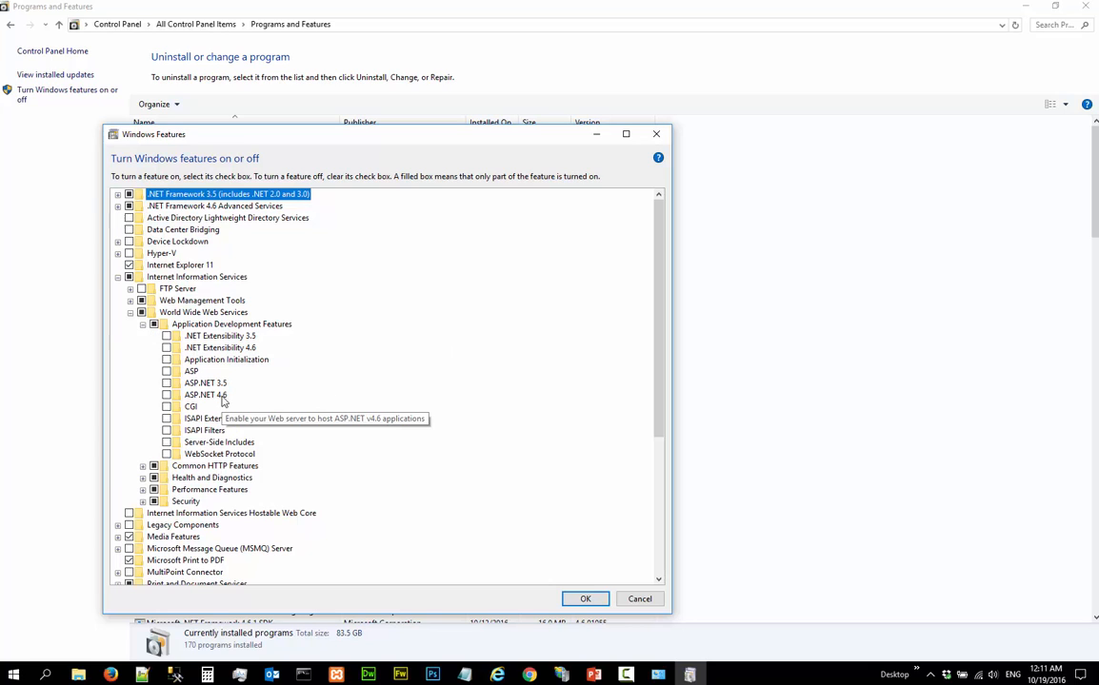
{"action": "left_click", "coordinate": [167, 396]}
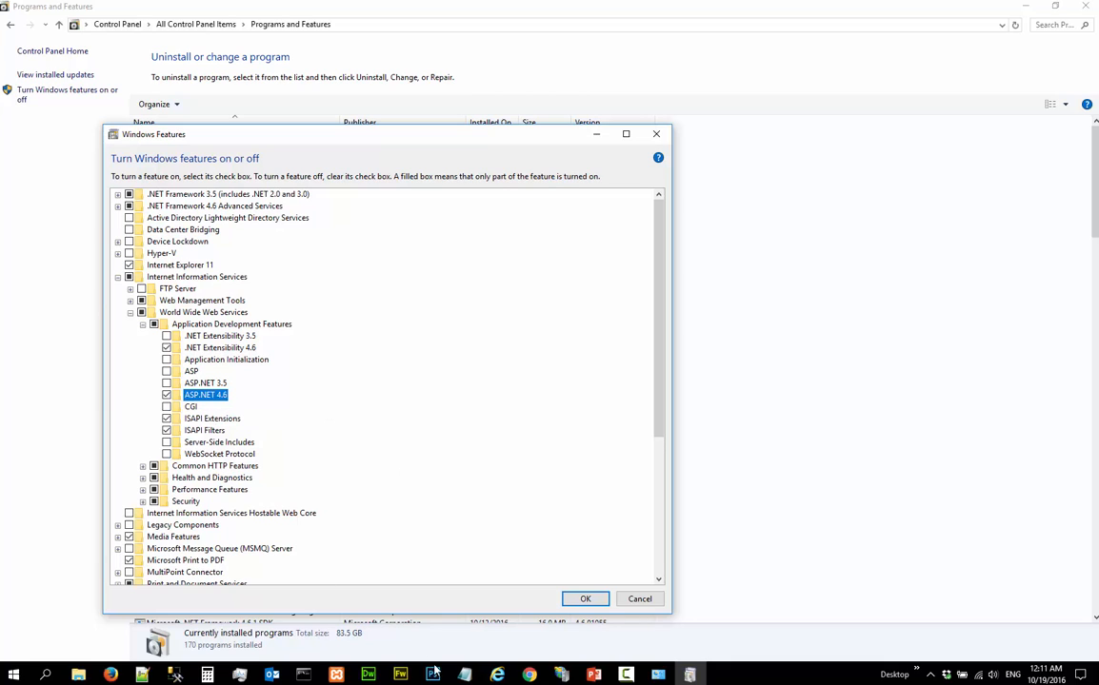
Step: Switch to Notepad and append "(ASP.NET 4.6)" to the "enable asp.net" line
{"action": "key", "text": "alt+Tab"}
{"action": "left_click", "coordinate": [698, 232]}
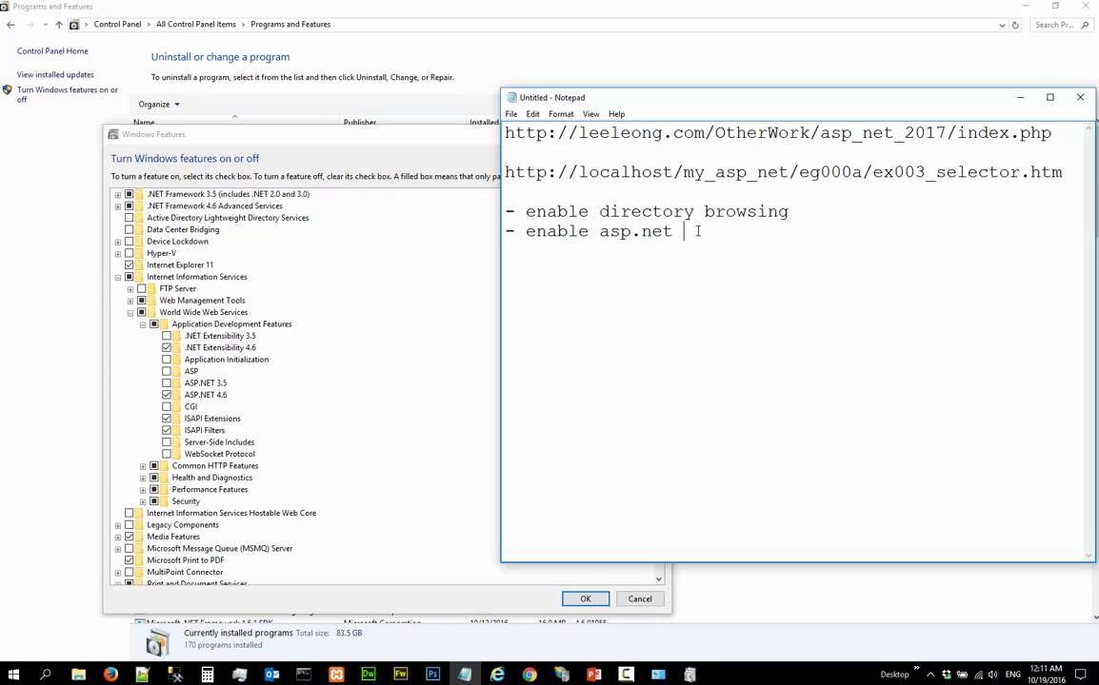
{"action": "type", "text": "(ASP.NET 4."}
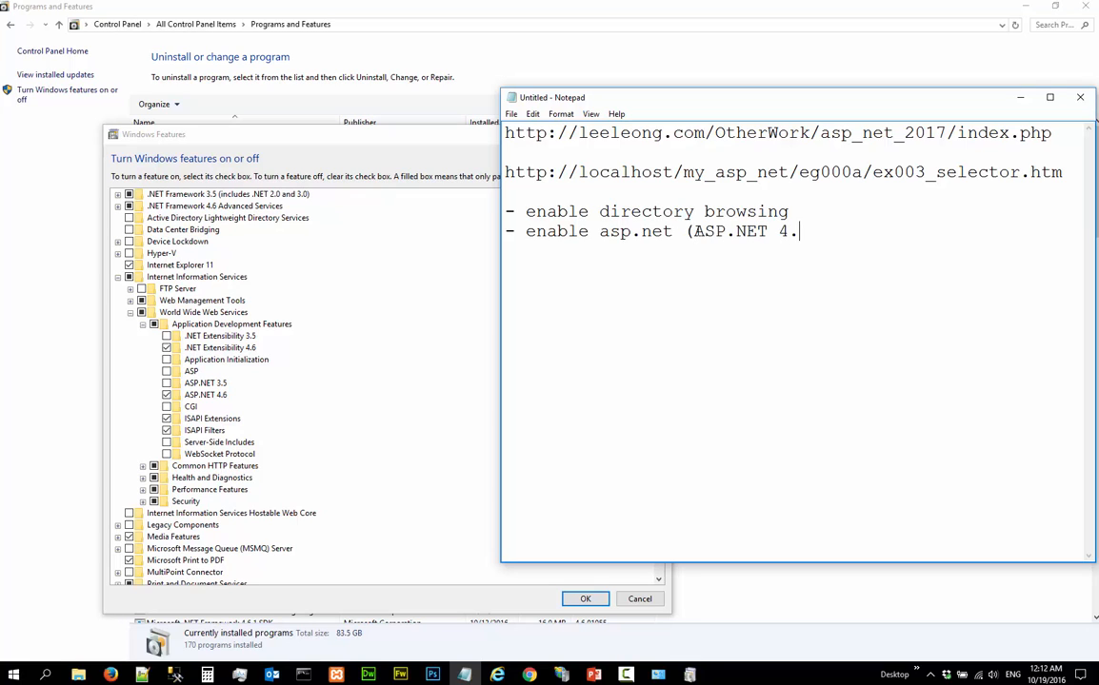
{"action": "type", "text": "6)"}
Step: Apply the ASP.NET 4.6 selection in Windows Features, close Programs and Features and return to the Default.aspx page in Firefox
{"action": "left_click", "coordinate": [308, 136]}
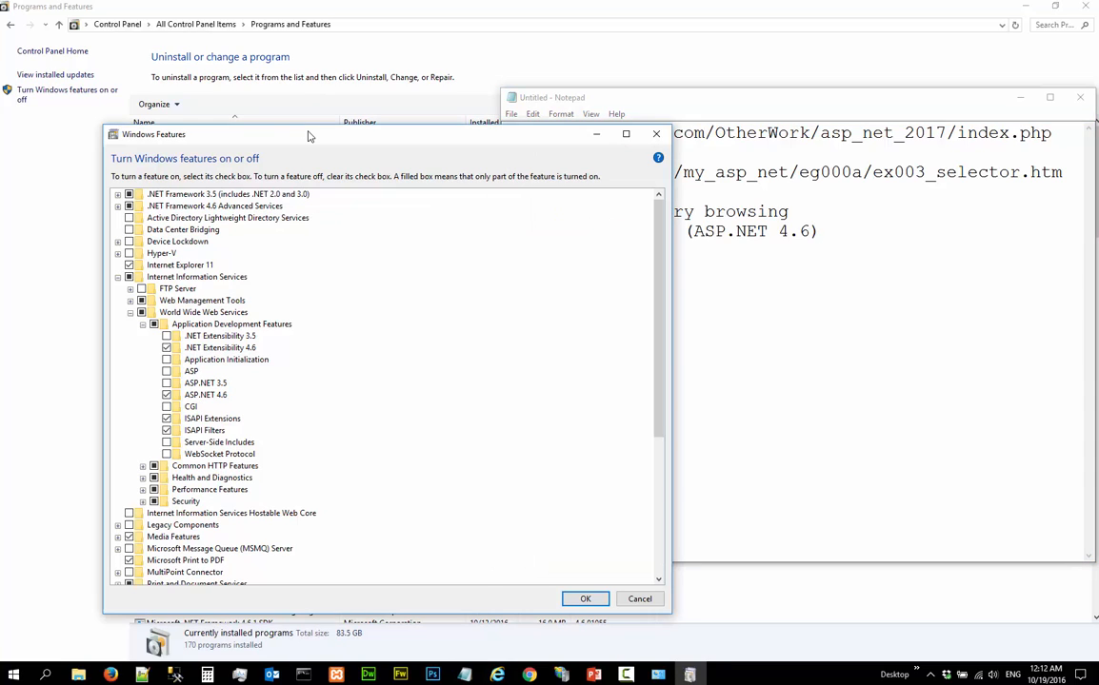
{"action": "left_click", "coordinate": [212, 396]}
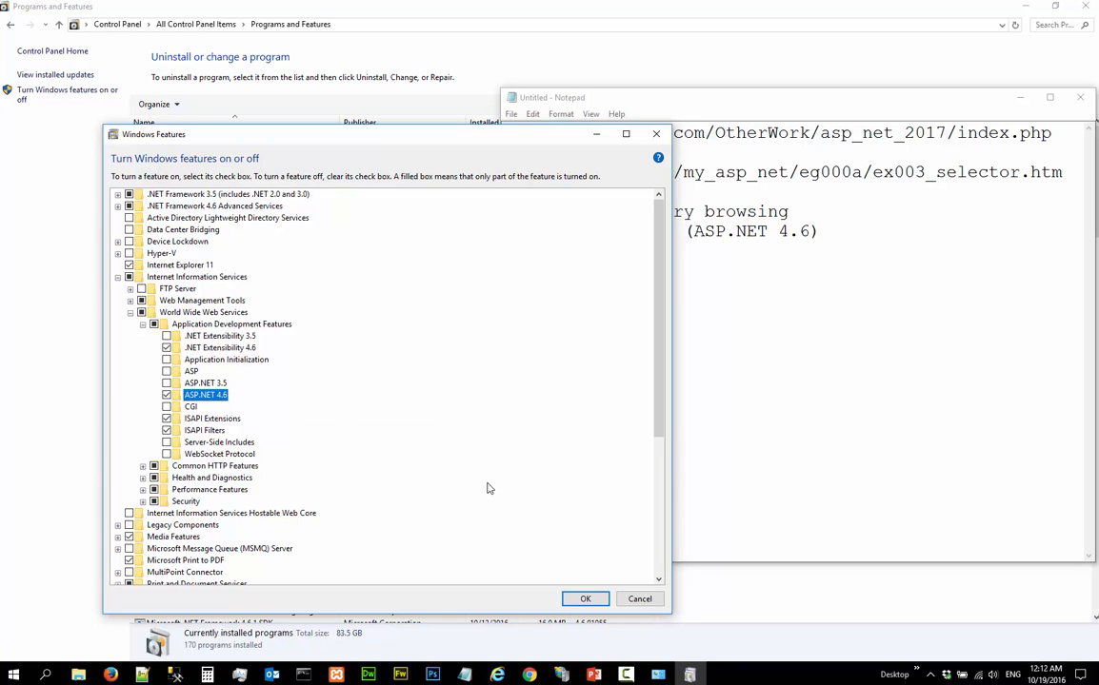
{"action": "left_click", "coordinate": [589, 599]}
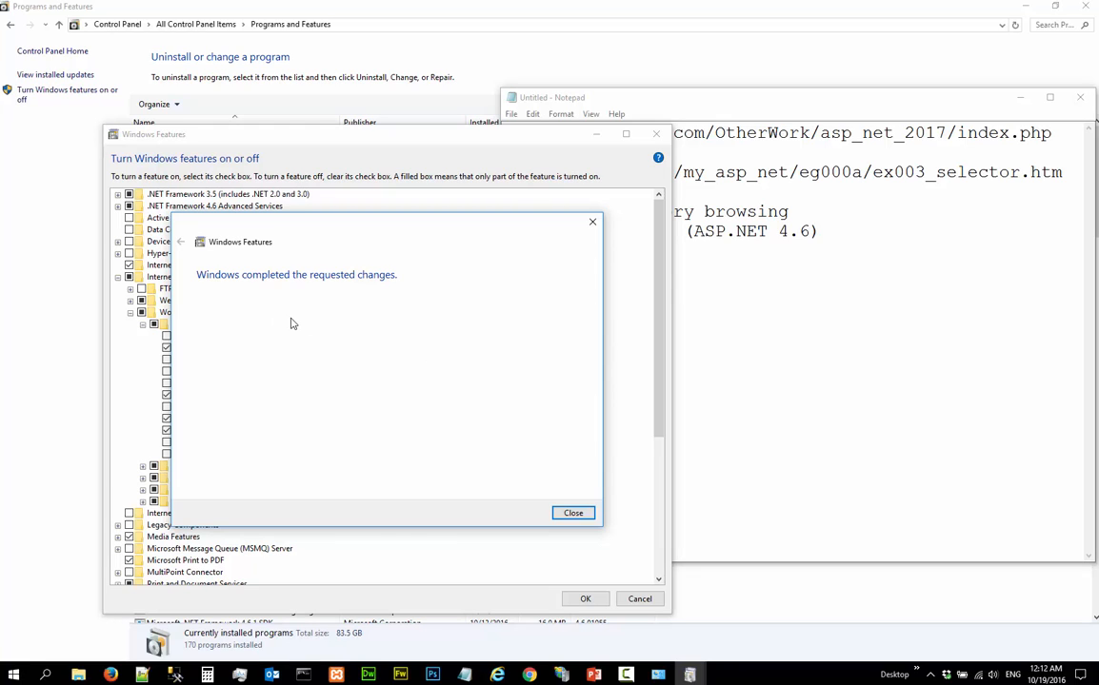
{"action": "left_click", "coordinate": [572, 514]}
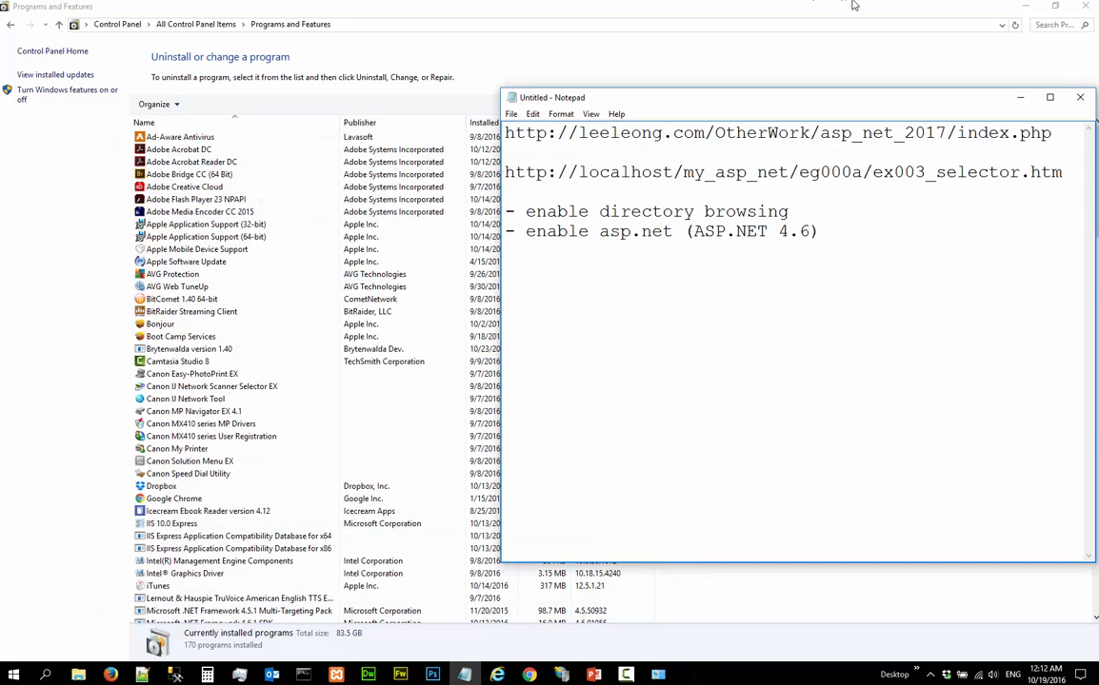
{"action": "left_click", "coordinate": [990, 7]}
{"action": "left_click", "coordinate": [1086, 6]}
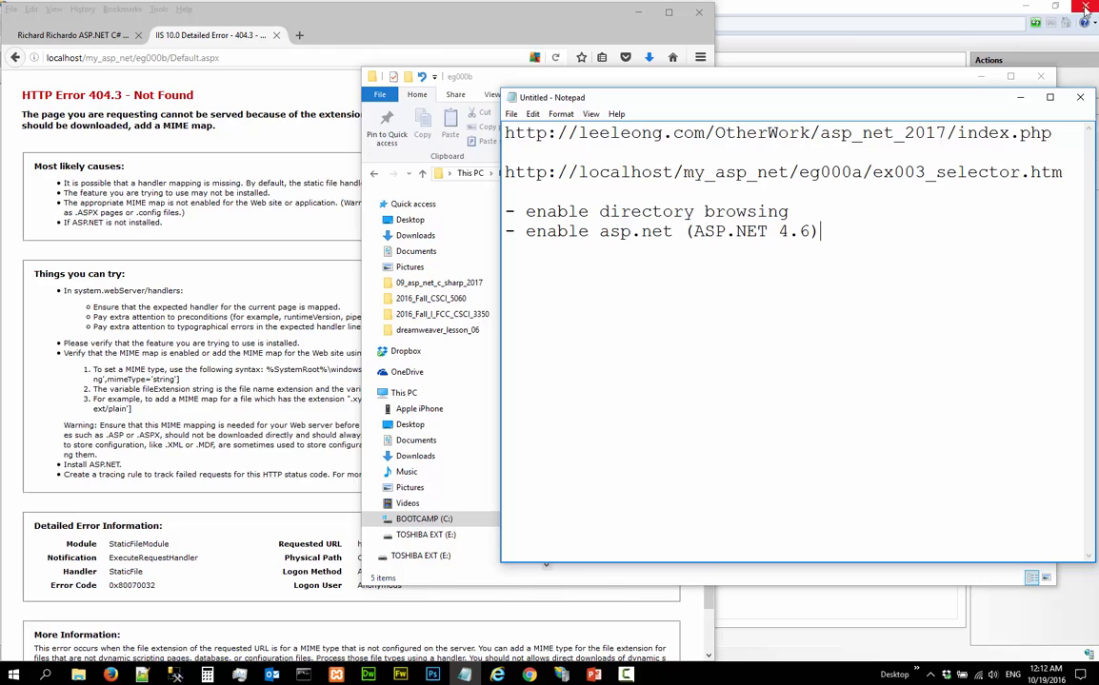
{"action": "left_click", "coordinate": [417, 23]}
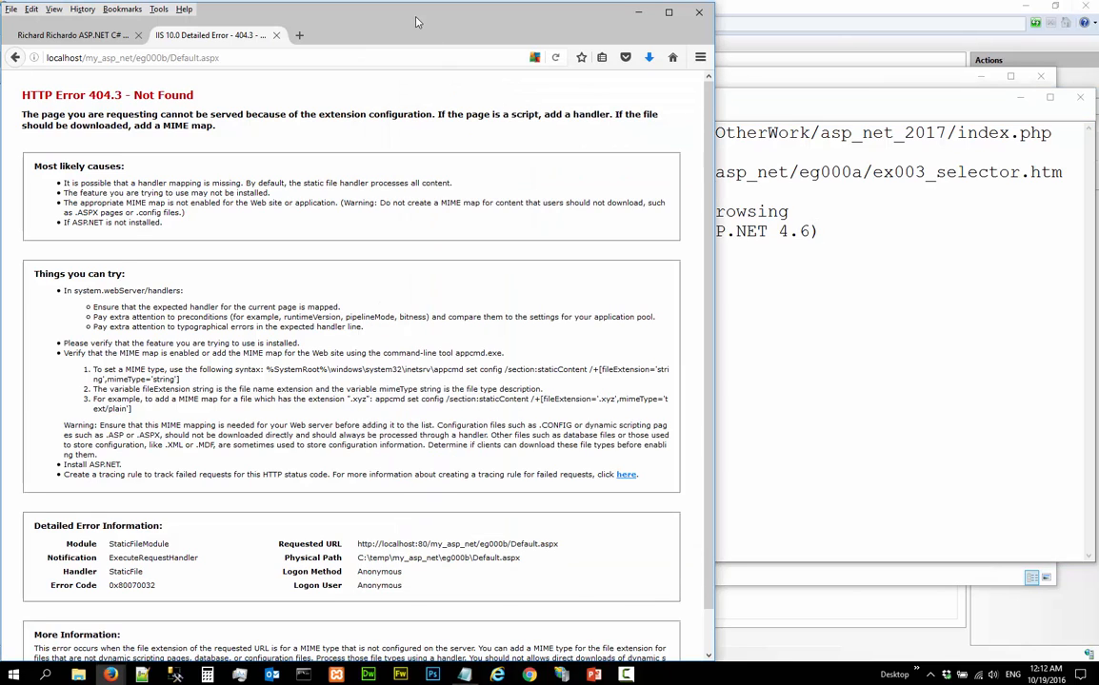
Step: Reload the debt calculator page and calculate the future debt for a 10% yearly interest rate over 5 years
{"action": "left_click", "coordinate": [556, 59]}
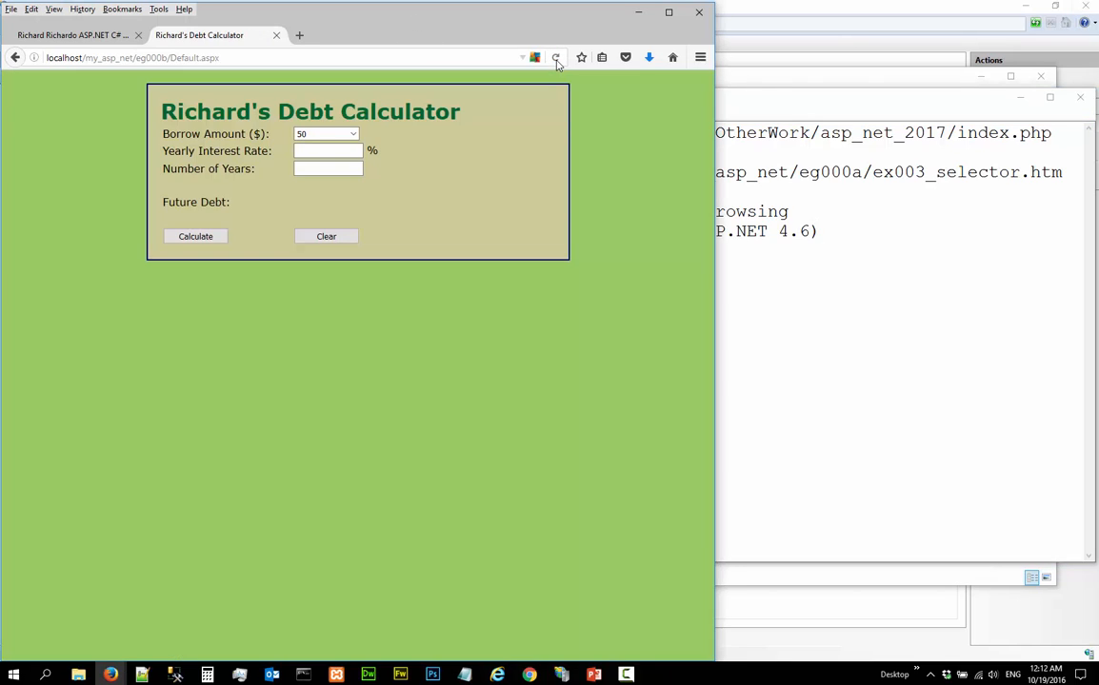
{"action": "left_click", "coordinate": [353, 149]}
{"action": "type", "text": "10"}
{"action": "left_click", "coordinate": [343, 170]}
{"action": "left_click", "coordinate": [210, 237]}
Step: Switch to Notepad and add "*.aspx" on the line below the ASP.NET 4.6 note
{"action": "left_click", "coordinate": [856, 260]}
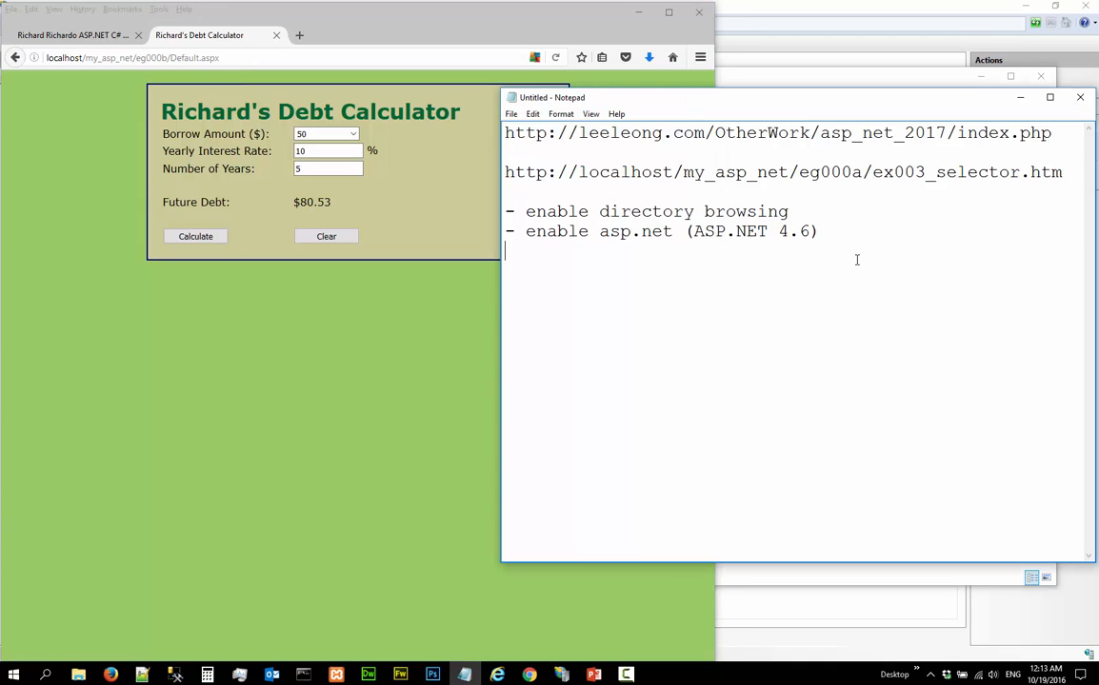
{"action": "type", "text": "*.aspx"}
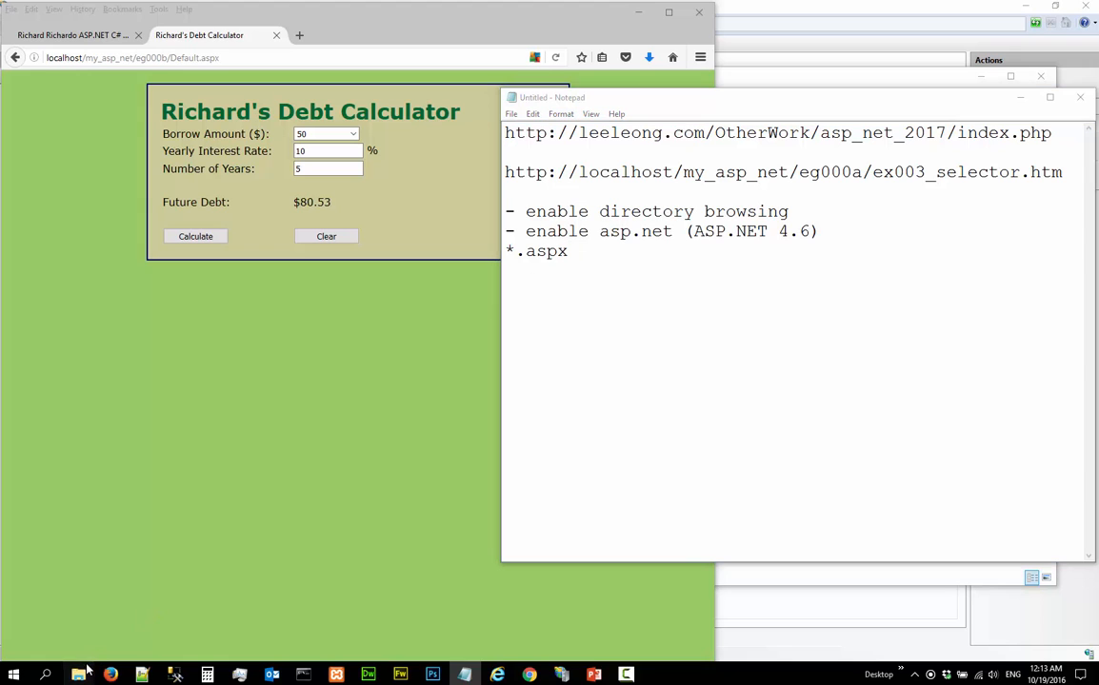
Step: Switch to File Explorer and open Default.aspx, Default.aspx.cs and Style.css from the eg000b folder together in a maximized Notepad++ window
{"action": "mouse_move", "coordinate": [78, 672]}
{"action": "left_click", "coordinate": [135, 645]}
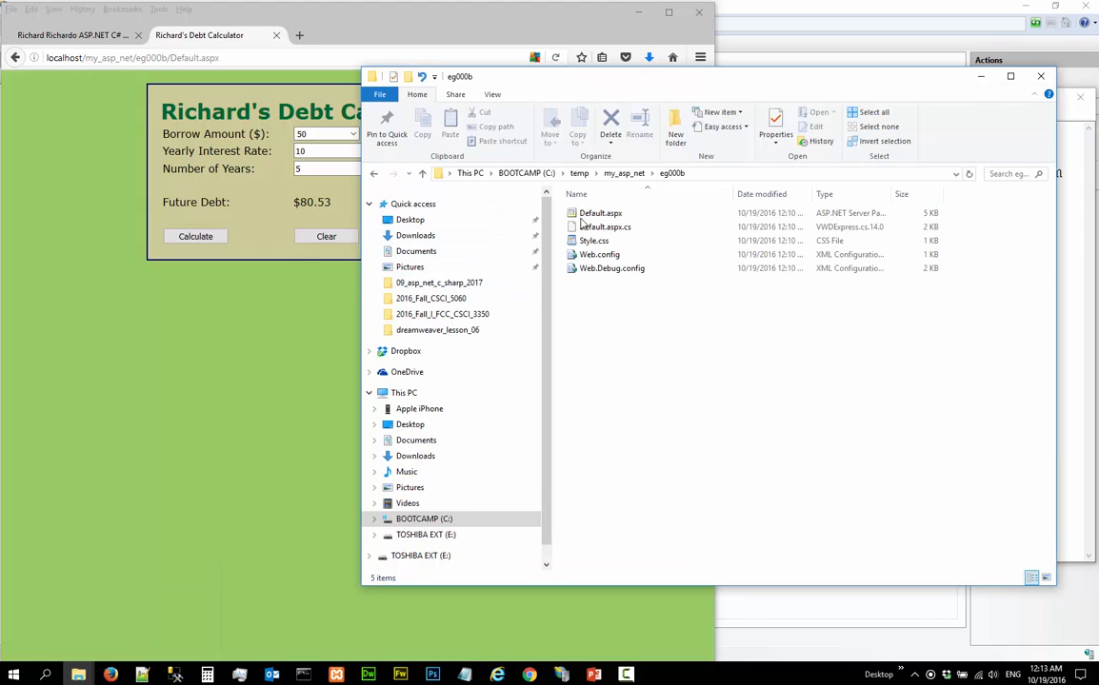
{"action": "left_click", "coordinate": [593, 215]}
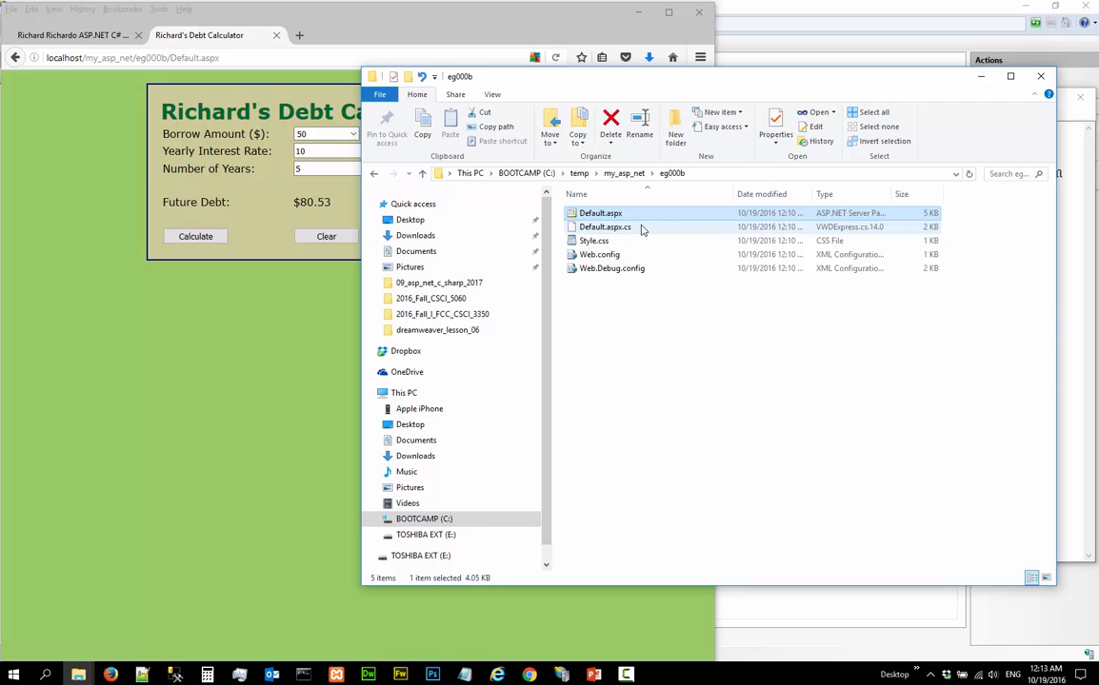
{"action": "left_click", "coordinate": [610, 242], "text": "shift"}
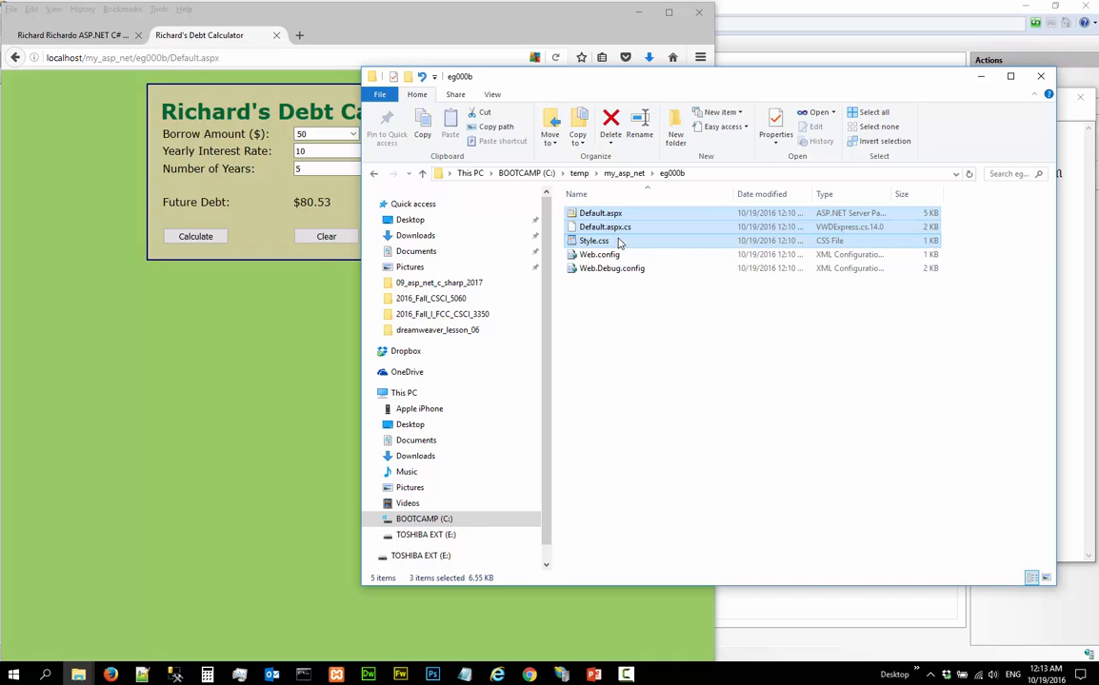
{"action": "right_click", "coordinate": [618, 243]}
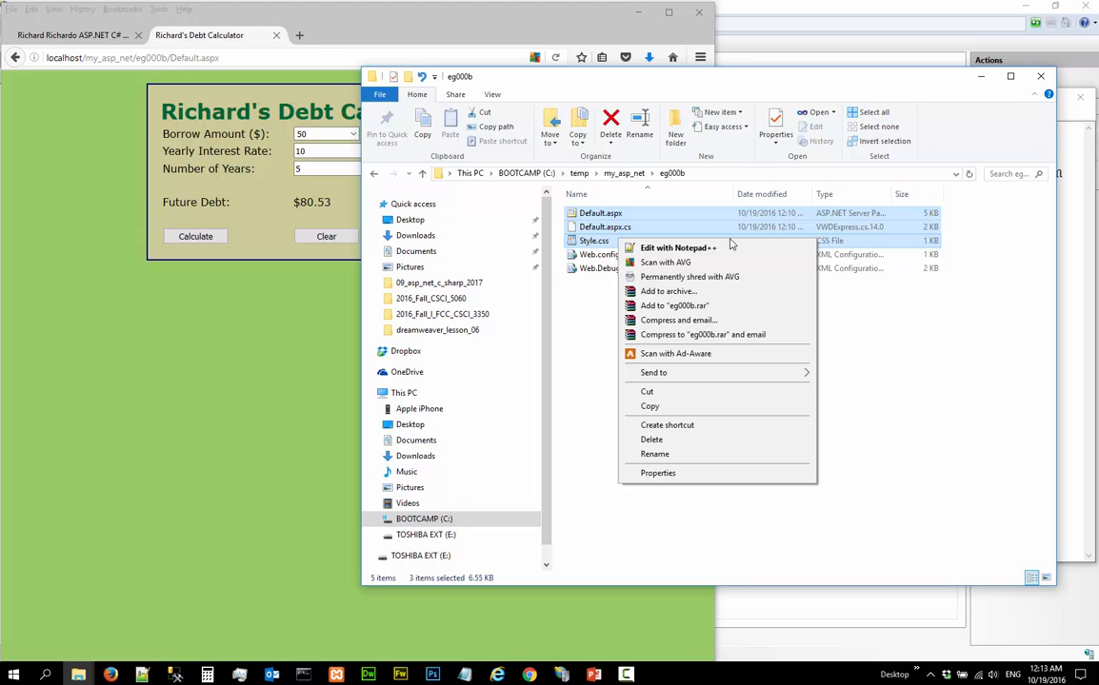
{"action": "left_click", "coordinate": [677, 247]}
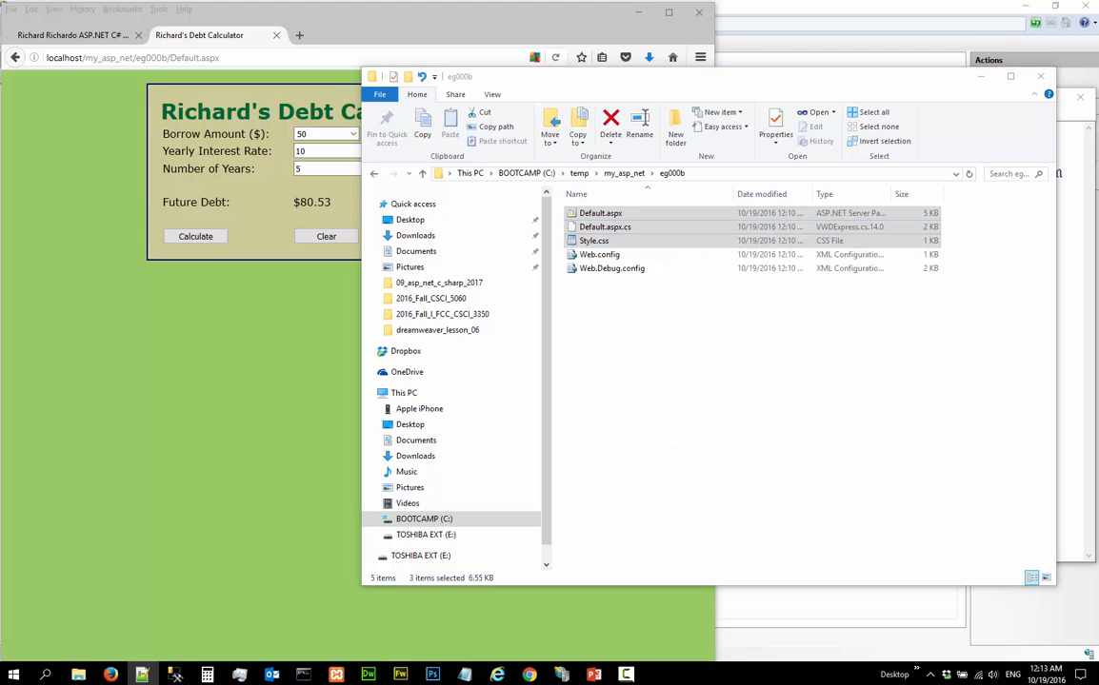
{"action": "double_click", "coordinate": [644, 35]}
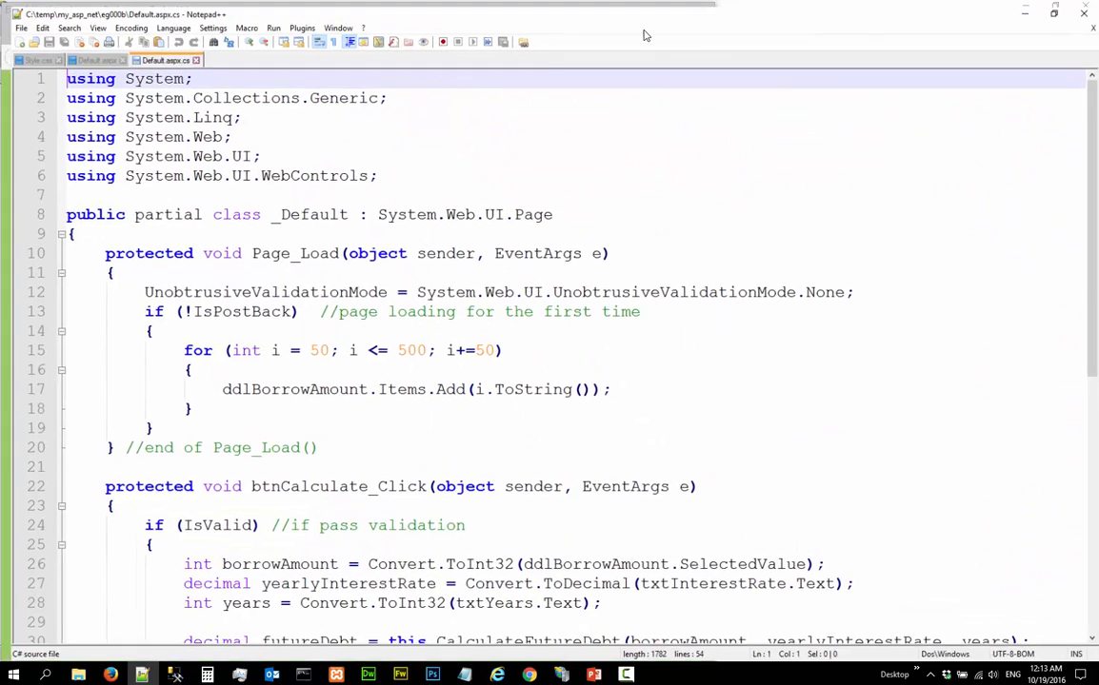
Step: Examine the C# code in Default.aspx.cs, the page markup in Default.aspx and the style rules in Style.css
{"action": "scroll", "coordinate": [226, 174], "scroll_direction": "down", "scroll_amount": 8}
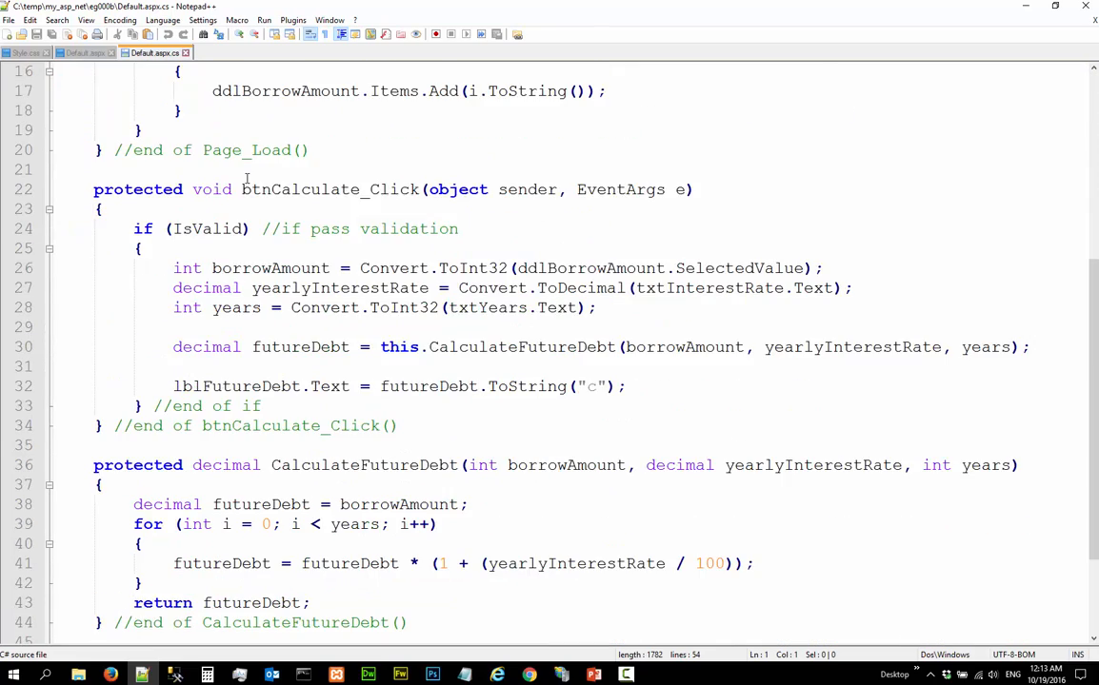
{"action": "scroll", "coordinate": [246, 176], "scroll_direction": "up", "scroll_amount": 8}
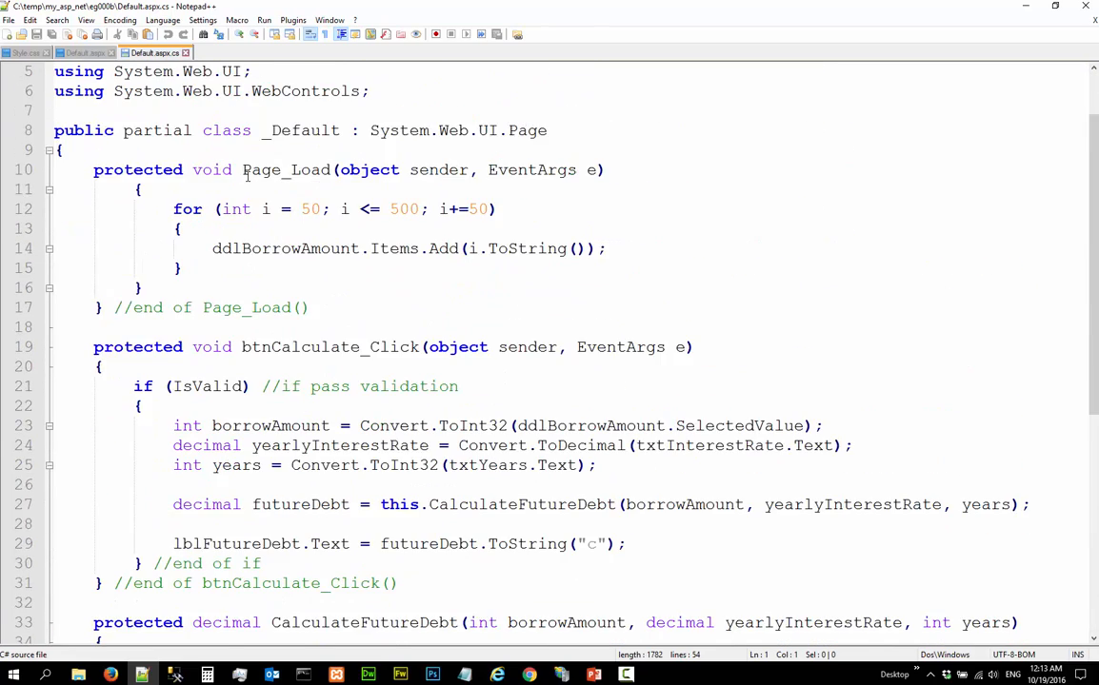
{"action": "left_click", "coordinate": [82, 55]}
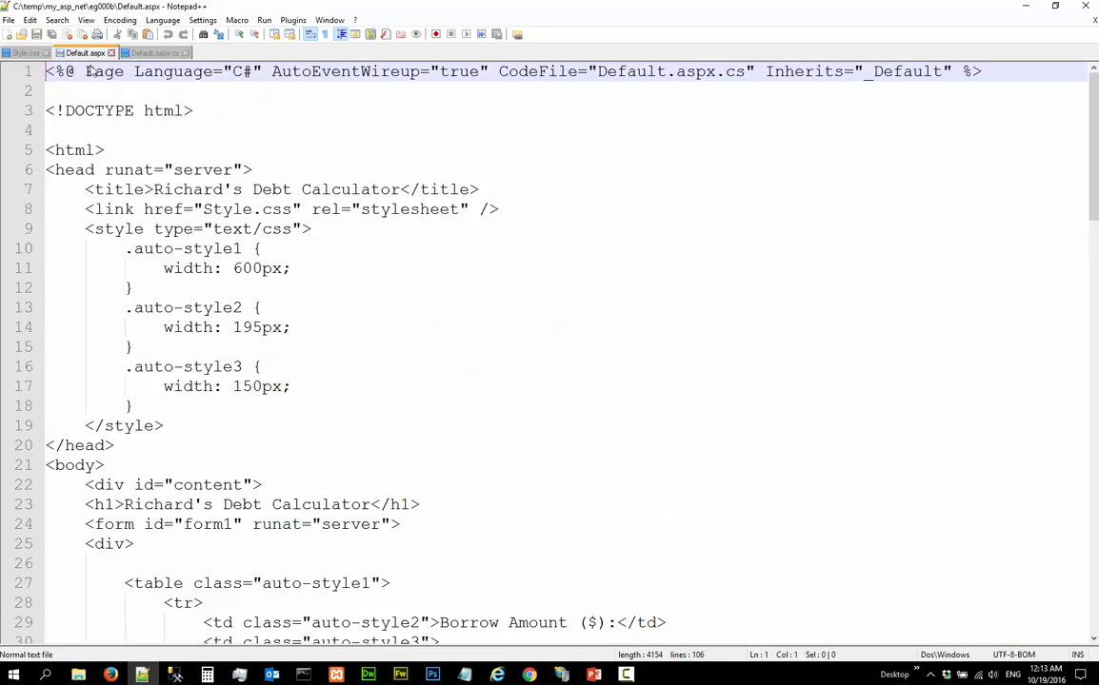
{"action": "scroll", "coordinate": [162, 108], "scroll_direction": "down", "scroll_amount": 17}
{"action": "scroll", "coordinate": [167, 108], "scroll_direction": "down", "scroll_amount": 9}
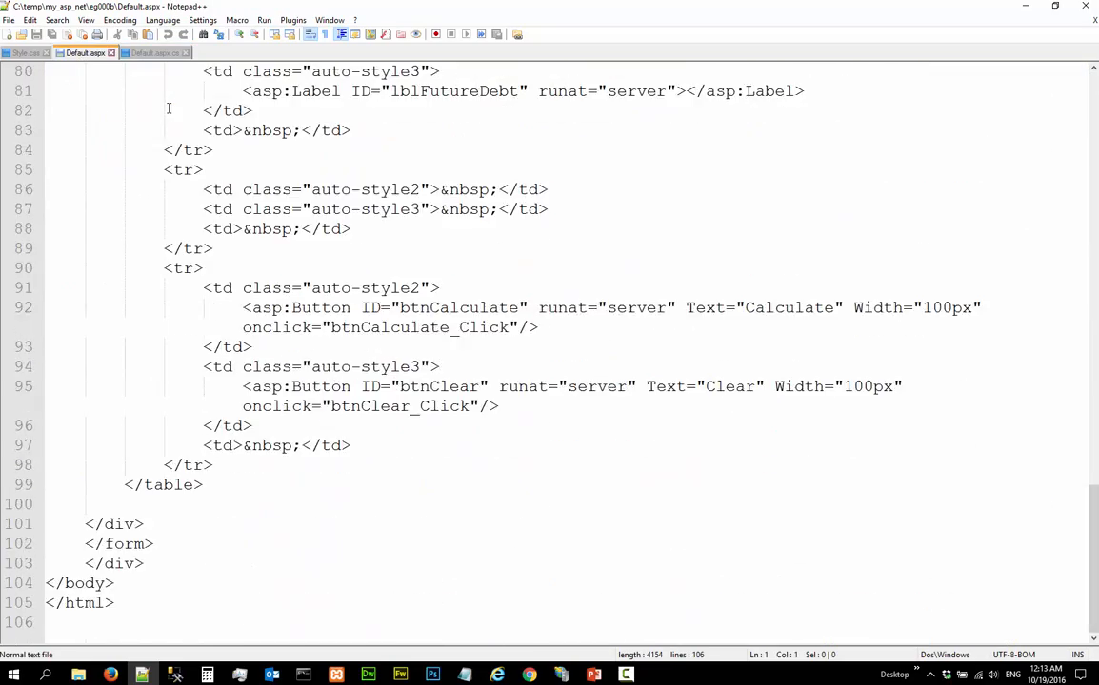
{"action": "scroll", "coordinate": [167, 107], "scroll_direction": "up", "scroll_amount": 20}
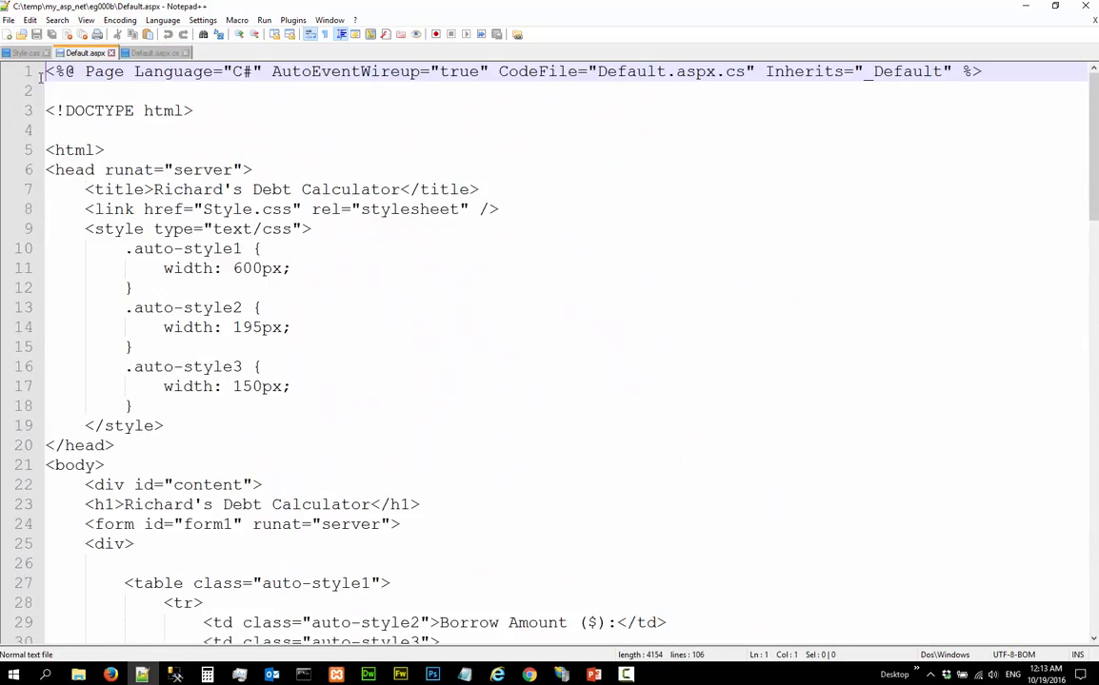
{"action": "left_click", "coordinate": [19, 54]}
{"action": "scroll", "coordinate": [184, 169], "scroll_direction": "down", "scroll_amount": 7}
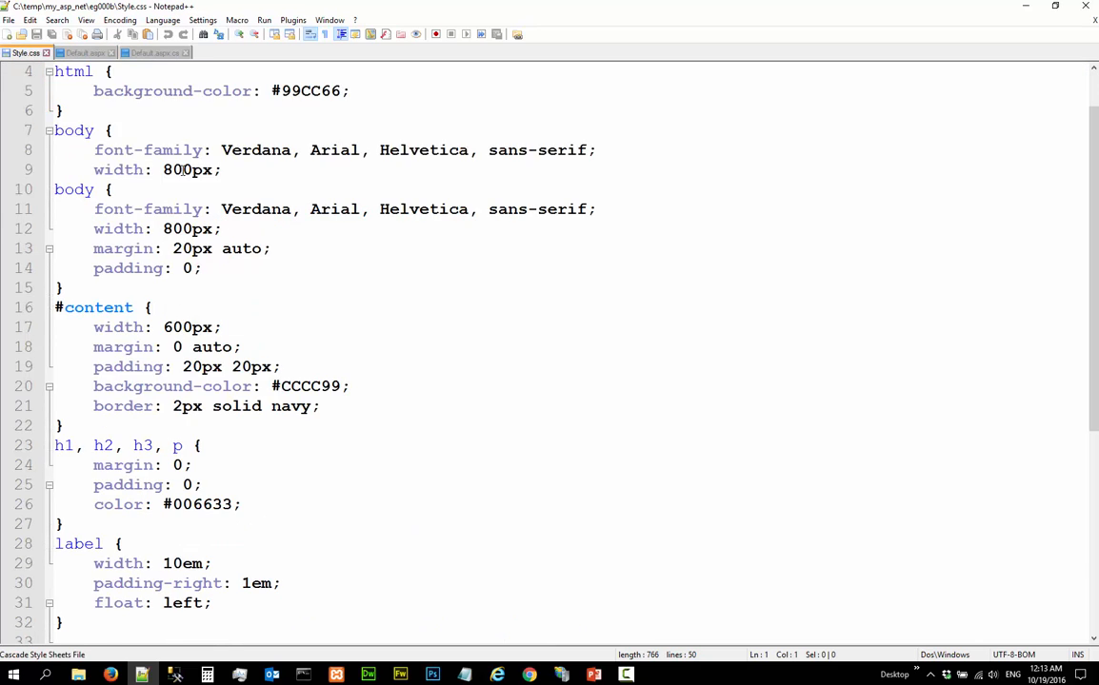
{"action": "scroll", "coordinate": [184, 169], "scroll_direction": "up", "scroll_amount": 7}
{"action": "left_click", "coordinate": [76, 53]}
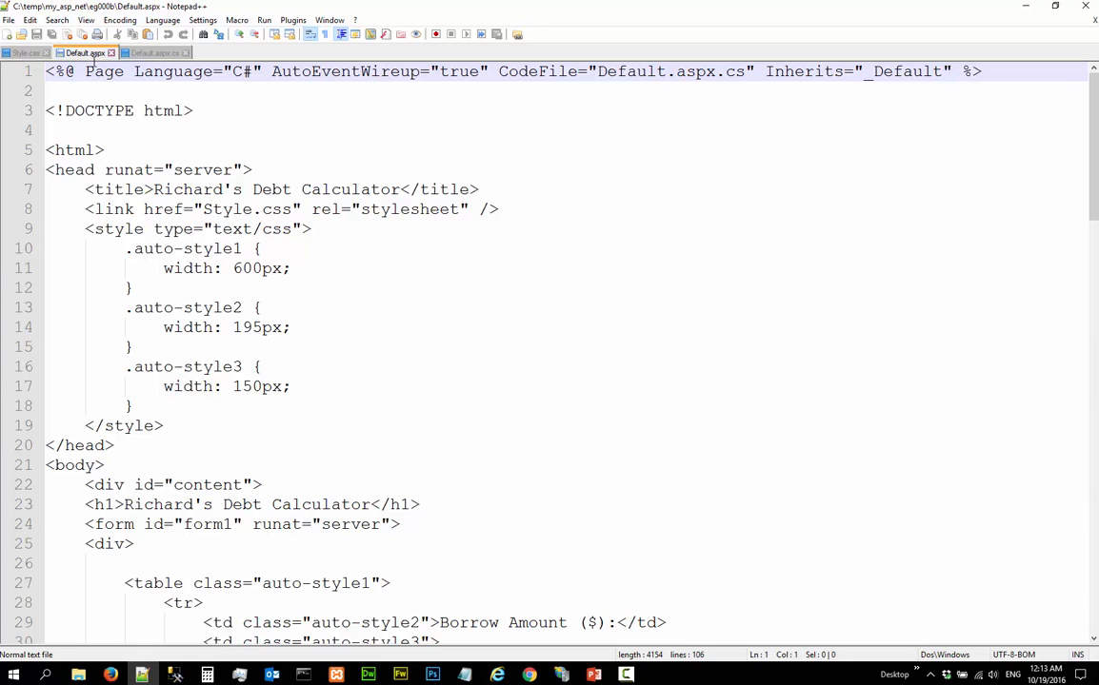
{"action": "scroll", "coordinate": [208, 249], "scroll_direction": "down", "scroll_amount": 1}
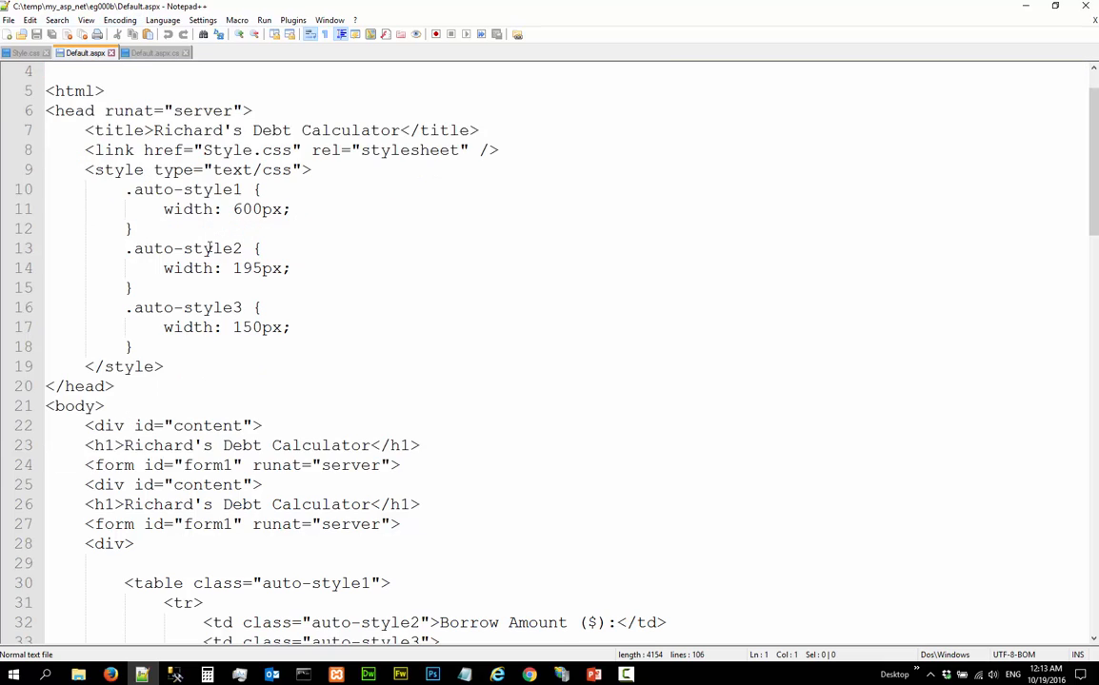
{"action": "scroll", "coordinate": [208, 249], "scroll_direction": "down", "scroll_amount": 10}
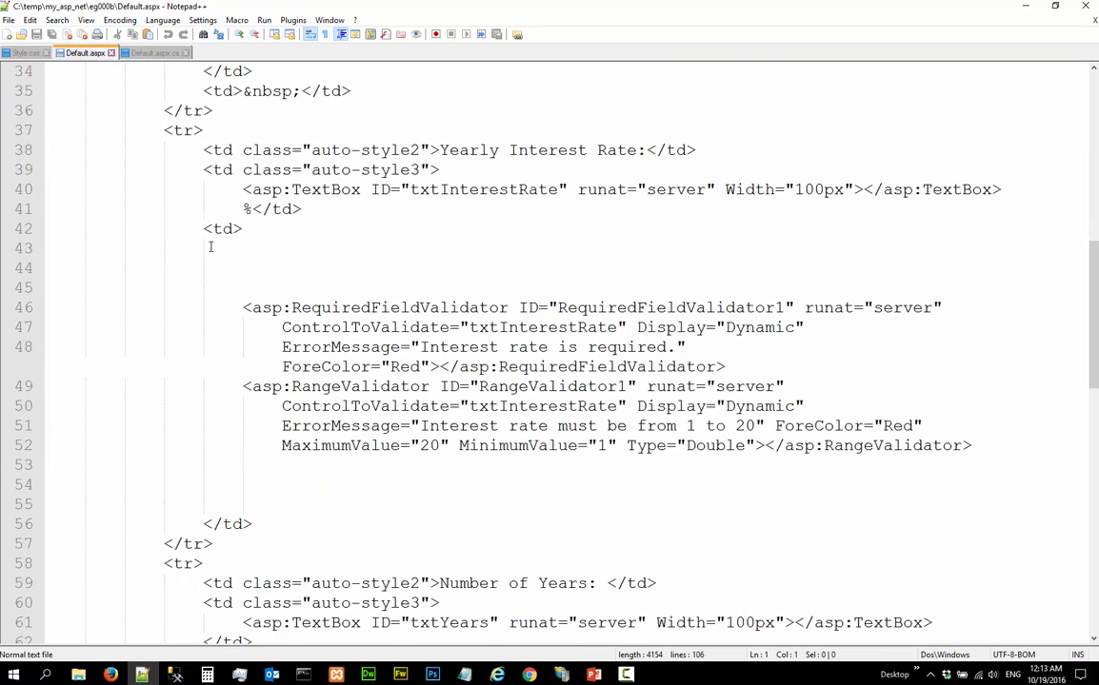
{"action": "scroll", "coordinate": [211, 248], "scroll_direction": "up", "scroll_amount": 10}
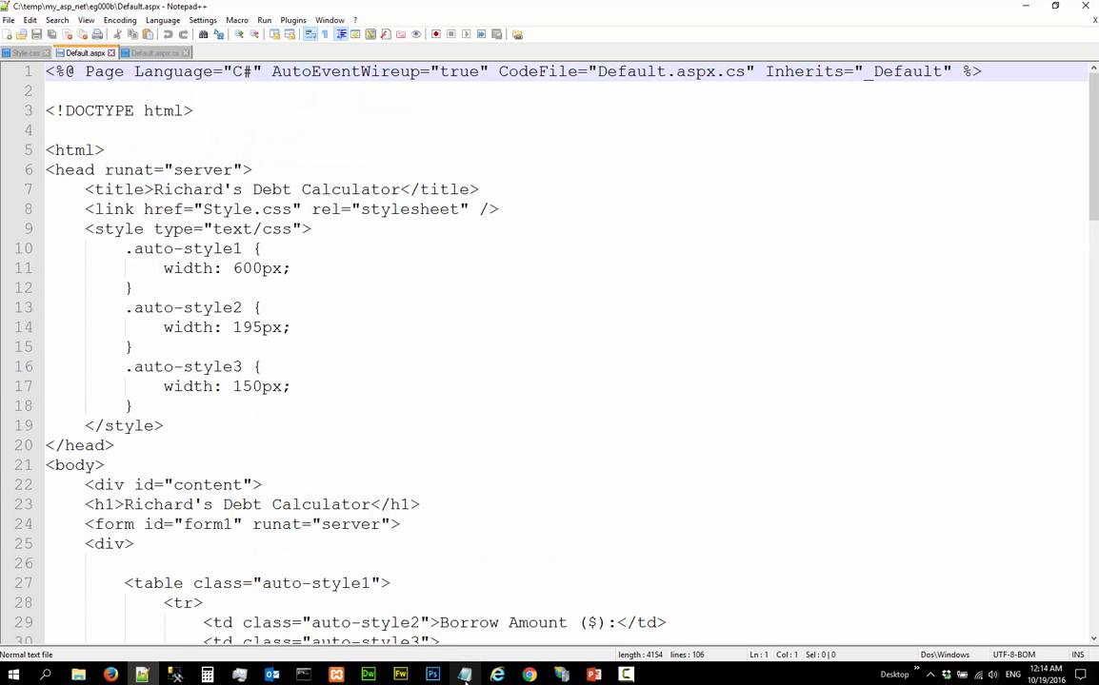
Step: Switch to Notepad and add the line "MS visual studio 2015" below "*.aspx", separated by a blank line
{"action": "mouse_move", "coordinate": [465, 674]}
{"action": "left_click", "coordinate": [483, 578]}
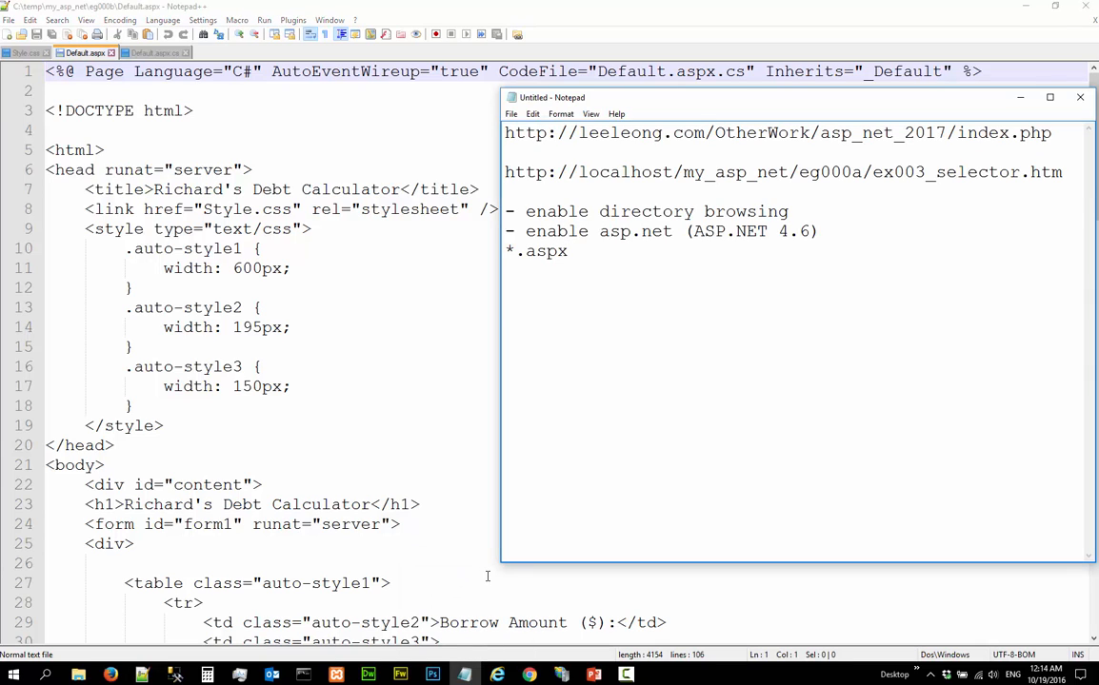
{"action": "key", "text": "Return"}
{"action": "key", "text": "Return"}
{"action": "type", "text": "MS visual stu"}
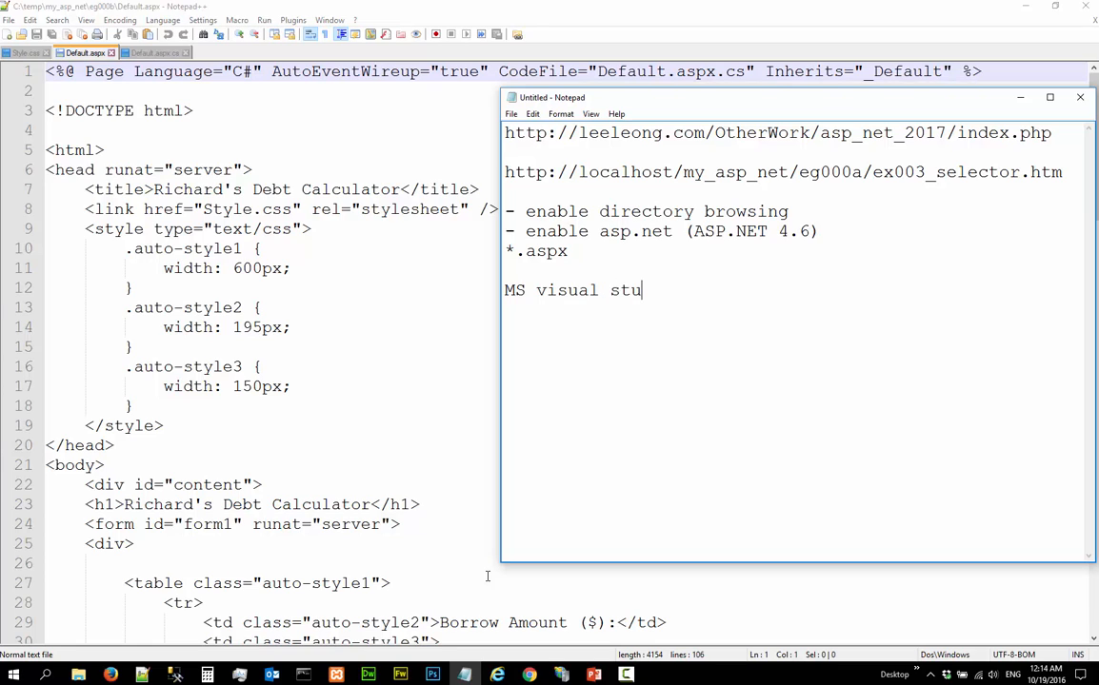
{"action": "type", "text": "dio 2015"}
Step: Return to Notepad++, review the form controls in Default.aspx, and close all three files and the editor
{"action": "left_click", "coordinate": [123, 445]}
{"action": "scroll", "coordinate": [126, 438], "scroll_direction": "down", "scroll_amount": 7}
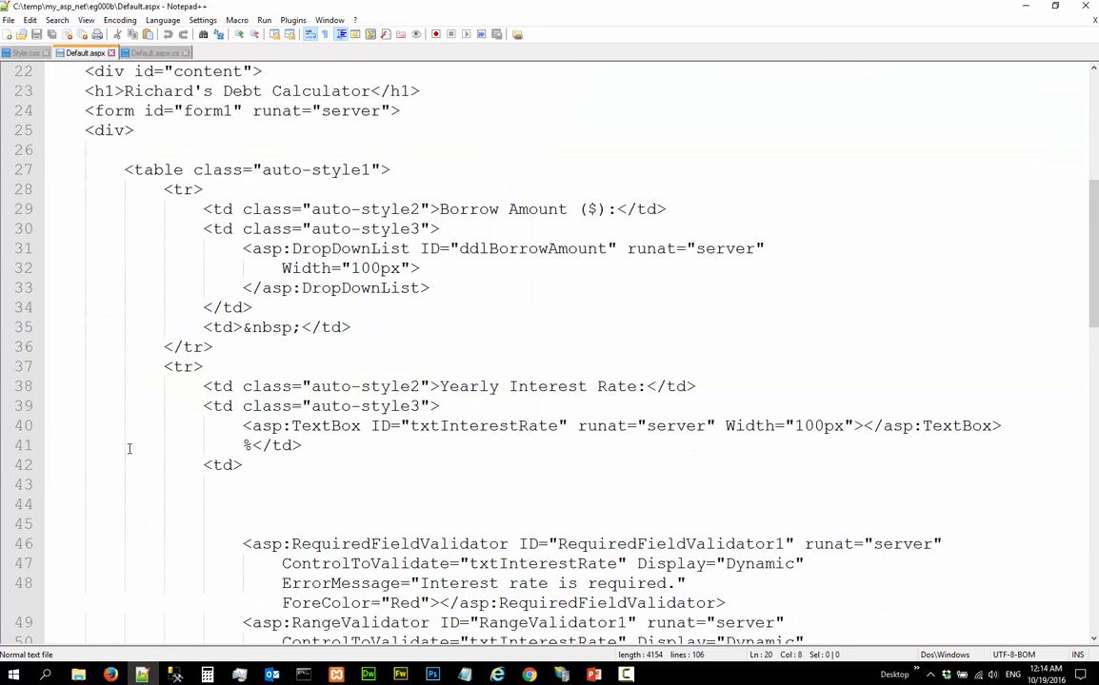
{"action": "scroll", "coordinate": [138, 455], "scroll_direction": "down", "scroll_amount": 4}
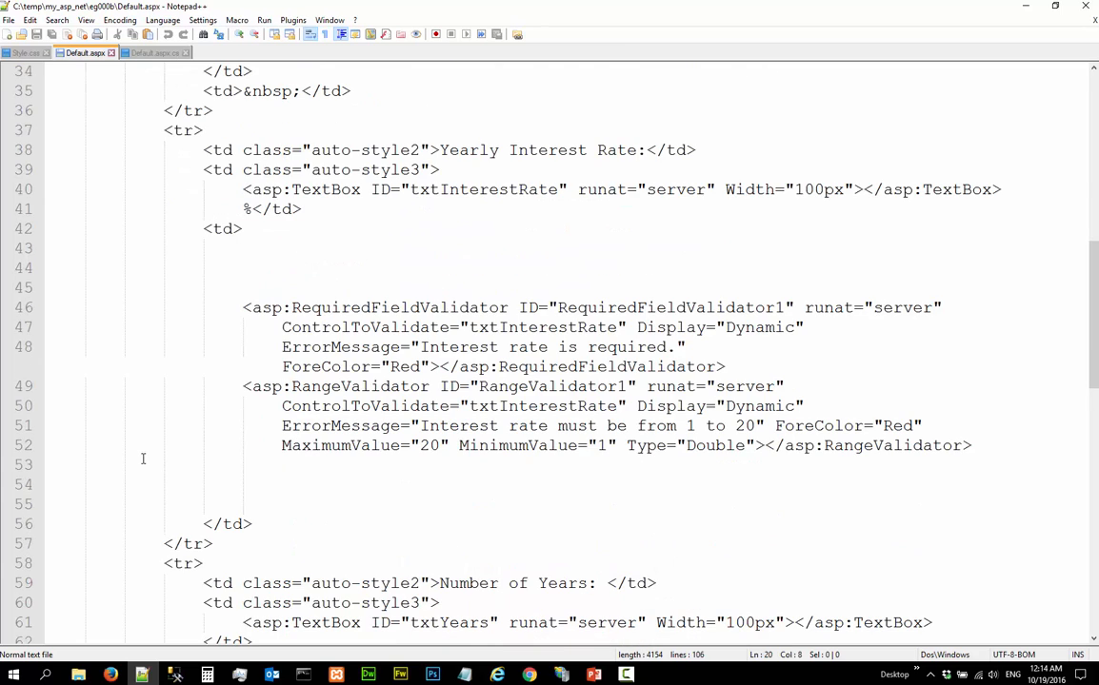
{"action": "scroll", "coordinate": [143, 459], "scroll_direction": "up", "scroll_amount": 10}
{"action": "scroll", "coordinate": [143, 458], "scroll_direction": "up", "scroll_amount": 1}
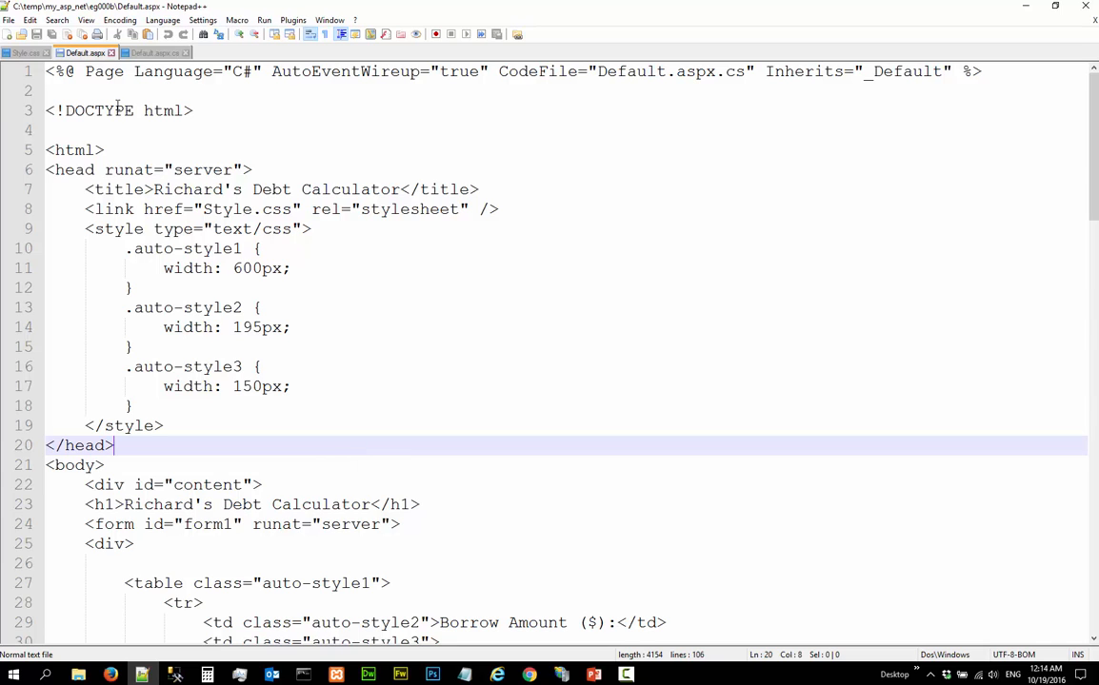
{"action": "left_click", "coordinate": [111, 53]}
{"action": "left_click", "coordinate": [120, 53]}
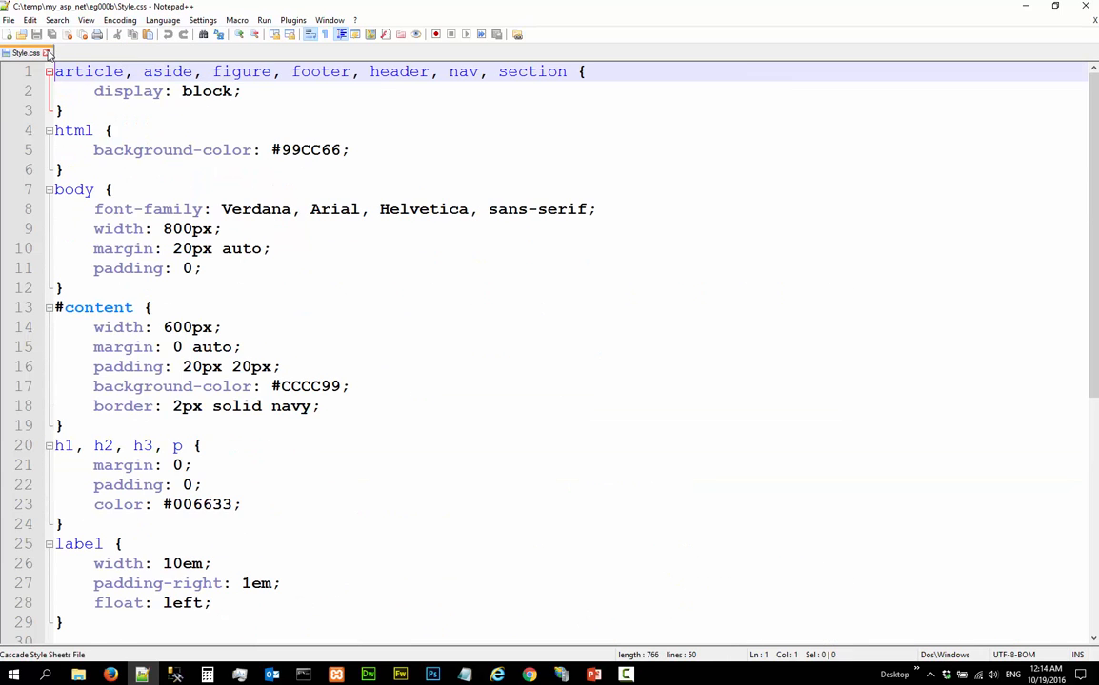
{"action": "left_click", "coordinate": [44, 54]}
{"action": "left_click", "coordinate": [1085, 5]}
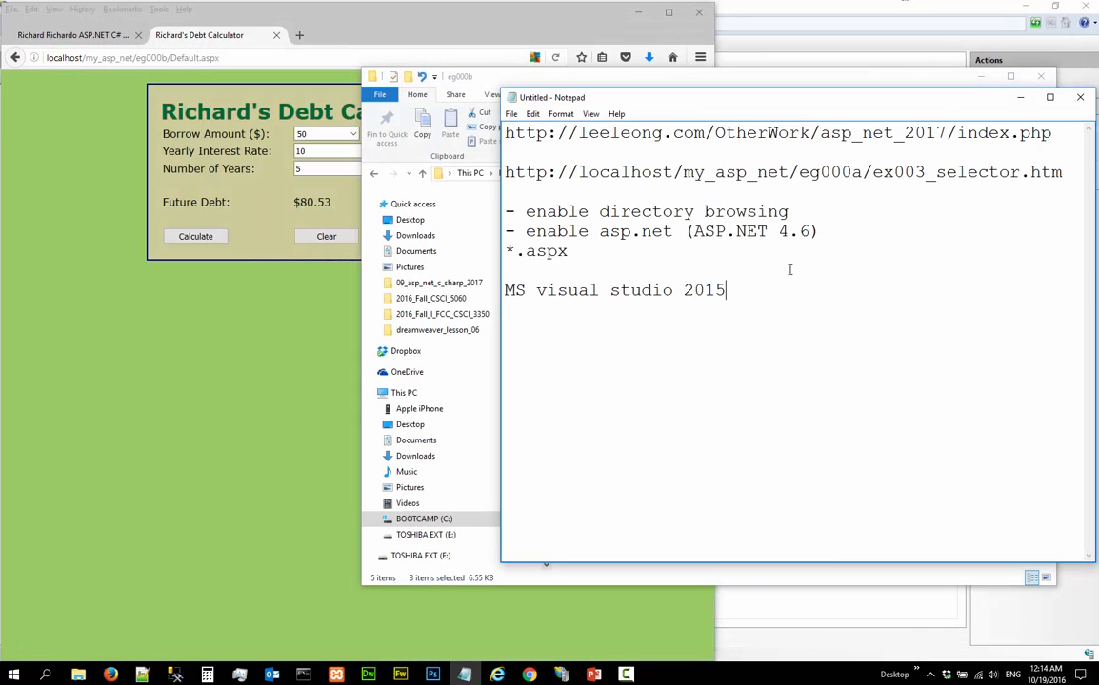
Step: Select "2015" in the "MS visual studio 2015" line of the Notepad notes
{"action": "left_click_drag", "start_coordinate": [780, 286], "coordinate": [683, 291]}
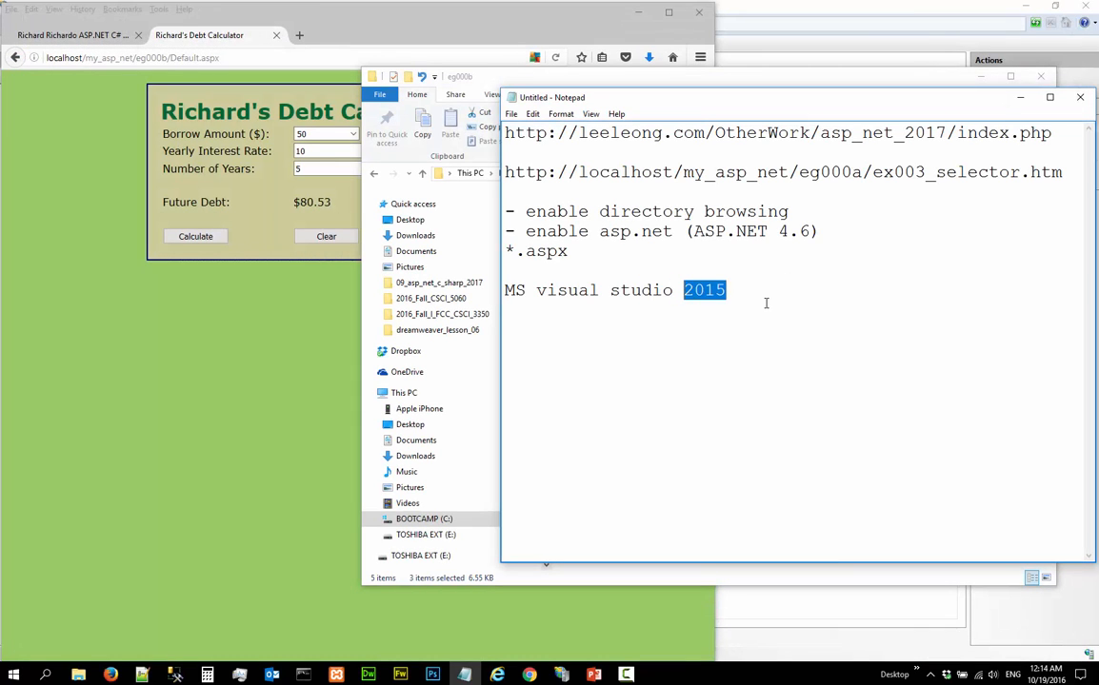